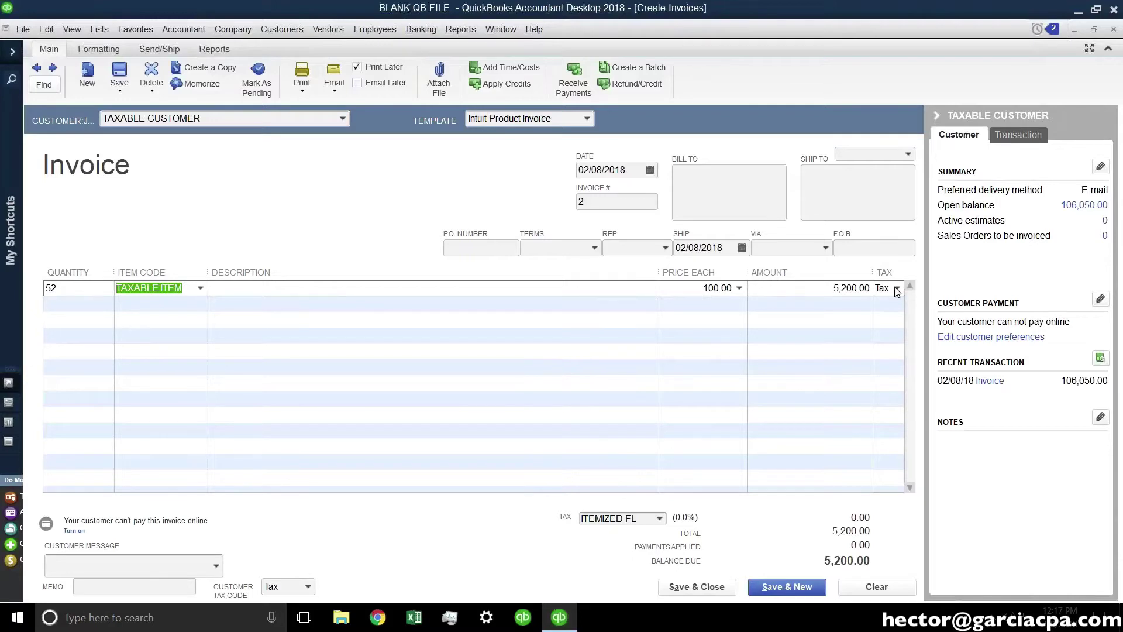
Make the USE sales tax code inactive in the Sales Tax Code List.
click(897, 288)
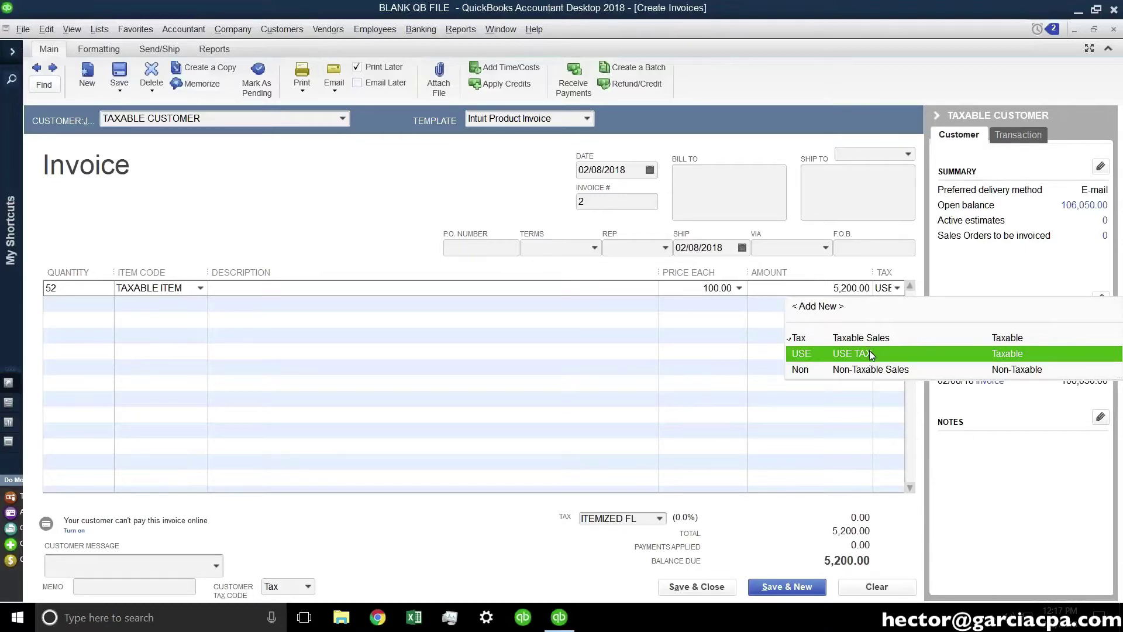
click(879, 289)
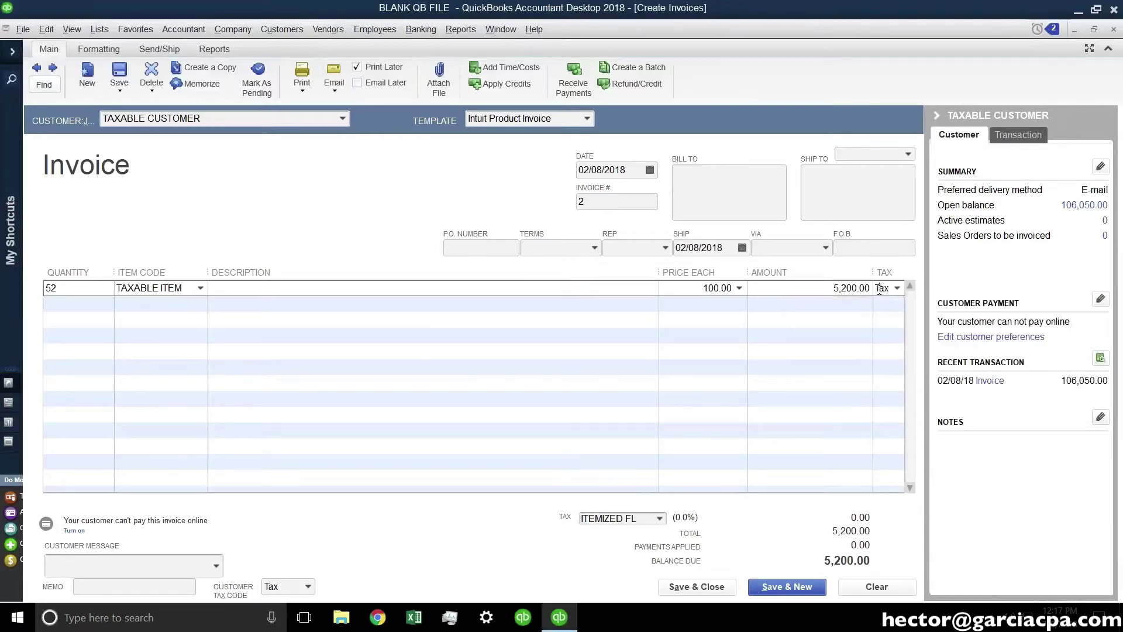
key(ctrl+l)
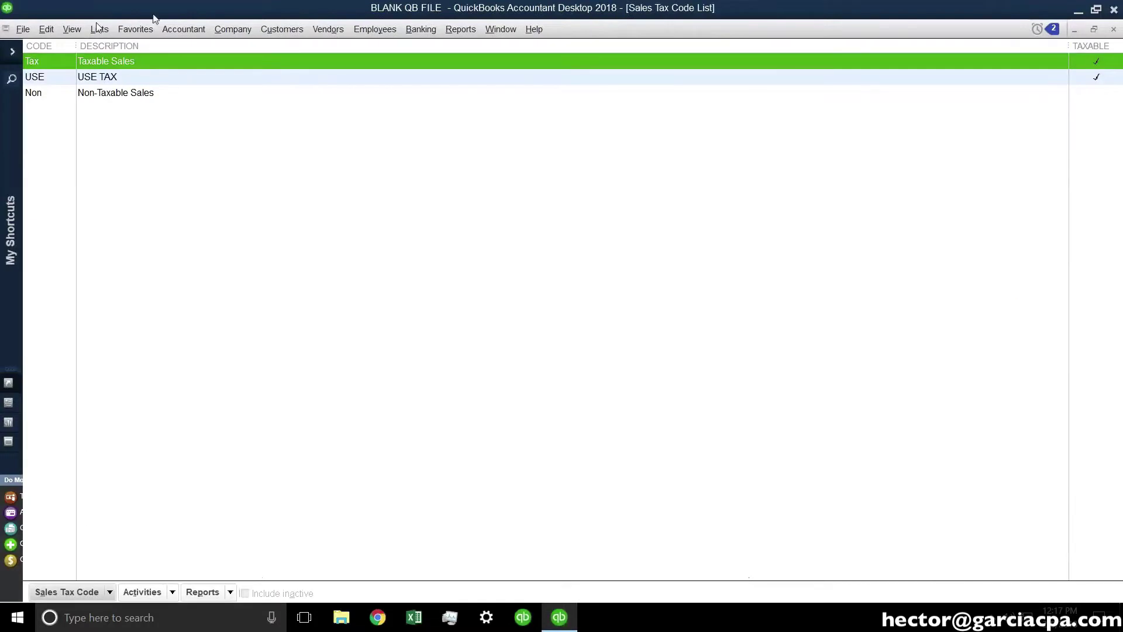
right_click(46, 78)
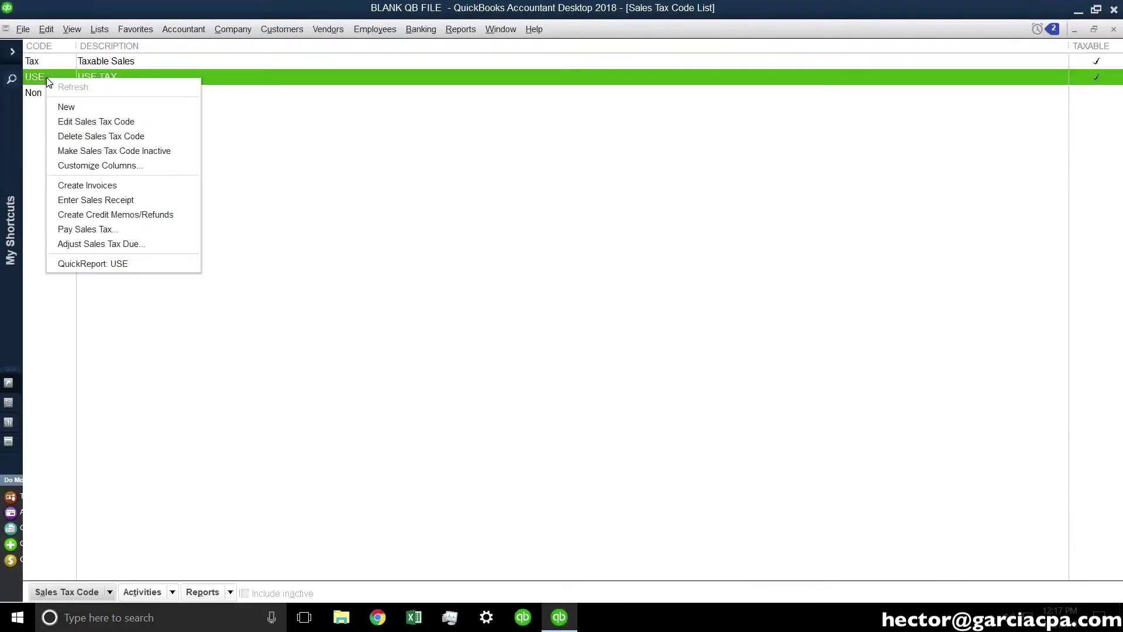
click(113, 151)
key(Escape)
Review the tax codes available for the TAXABLE ITEM line and keep Tax selected.
click(898, 287)
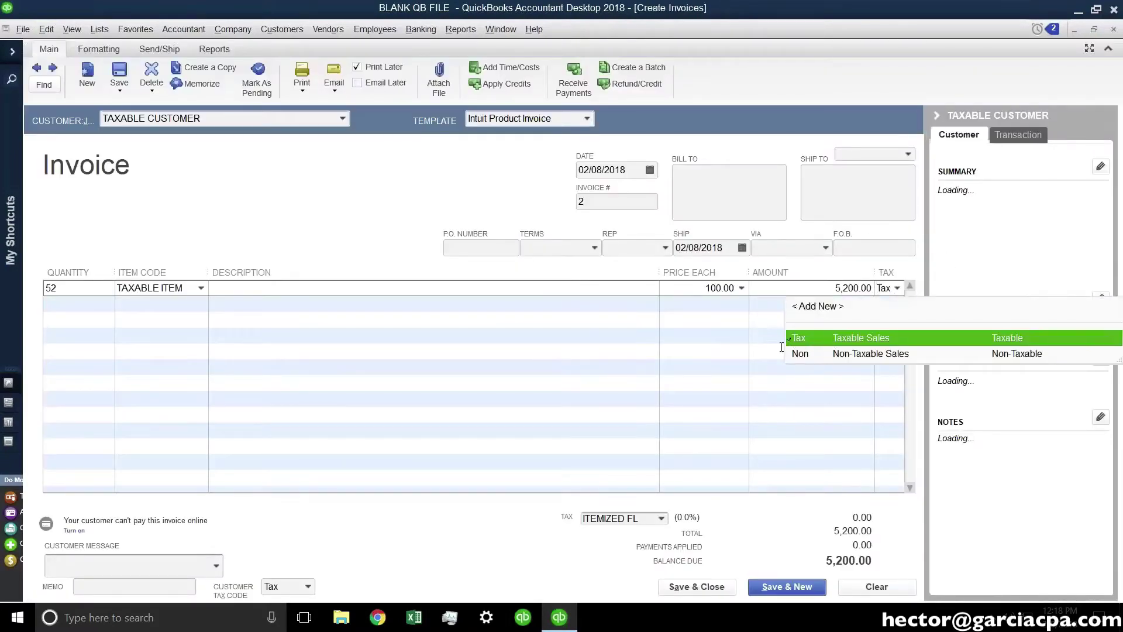
click(819, 337)
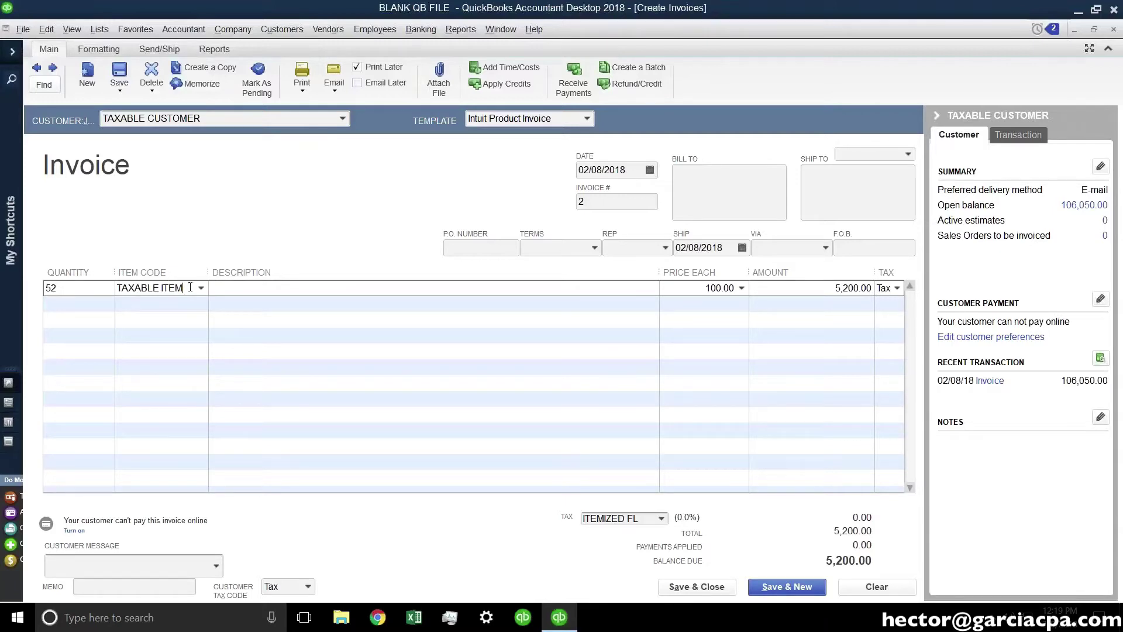
click(897, 288)
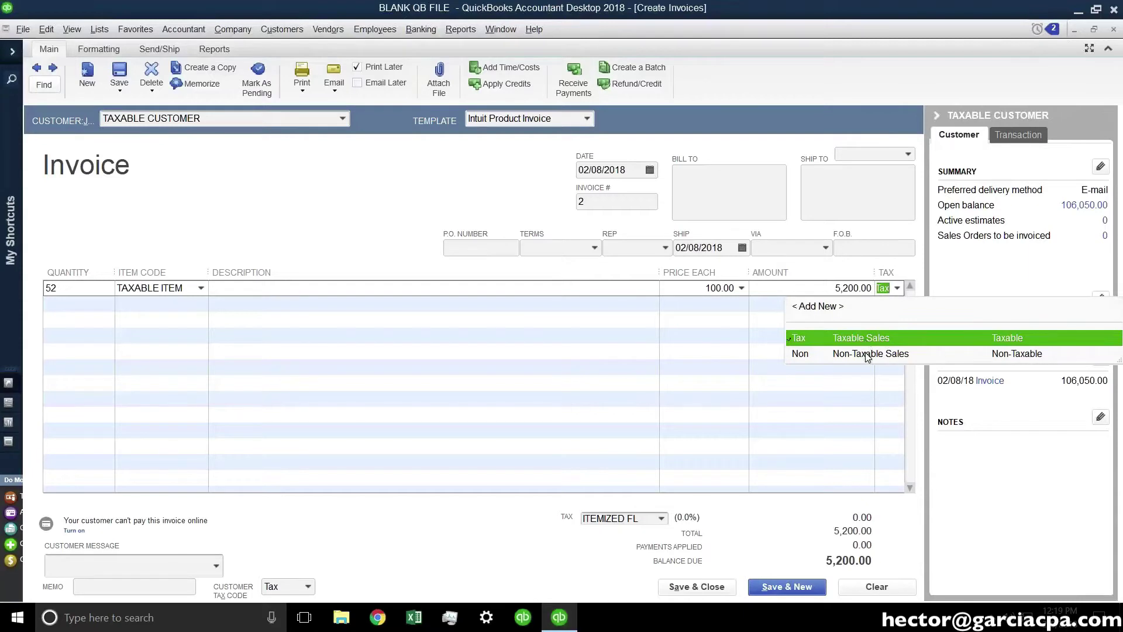
Try FLORIDA SALES TAX as the invoice's overall tax item and switch it back to ITEMIZED FL.
click(662, 519)
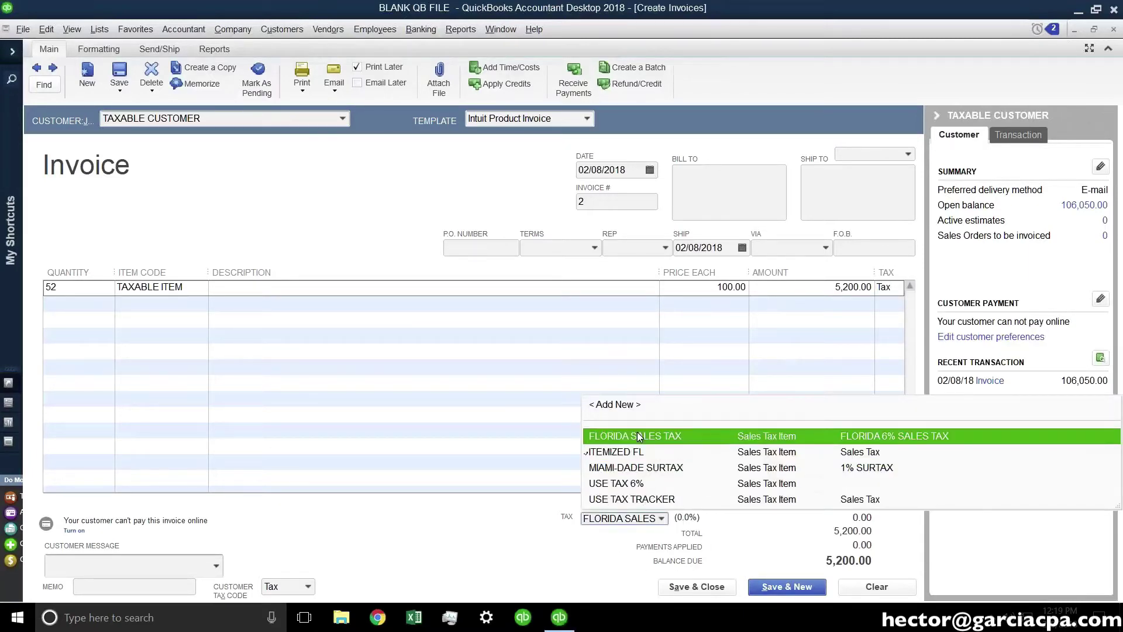
click(637, 435)
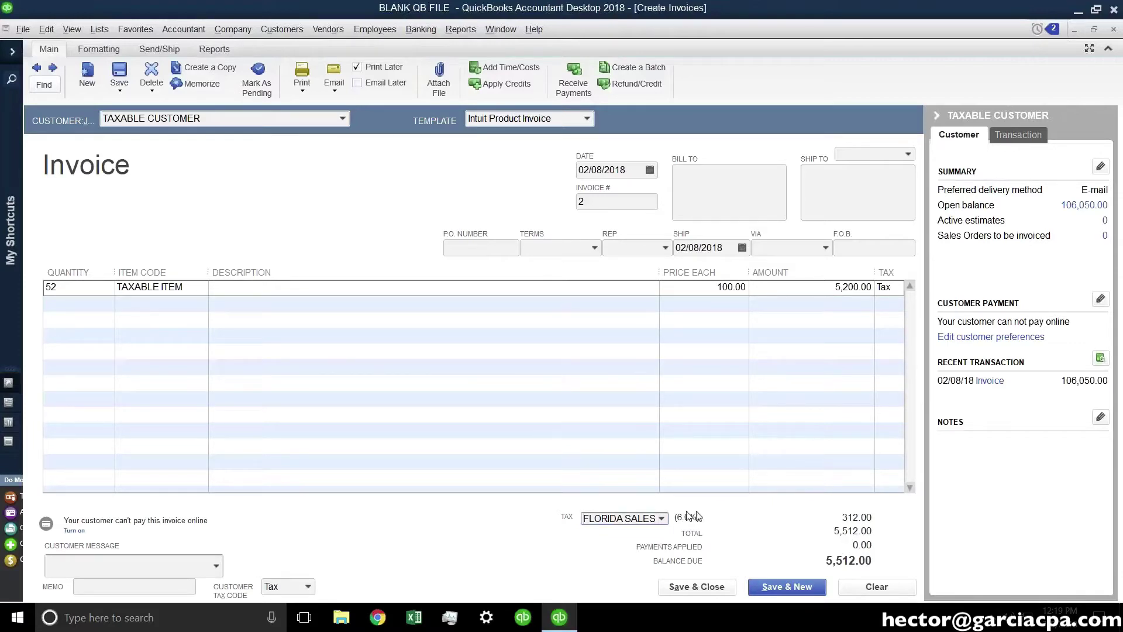
click(663, 518)
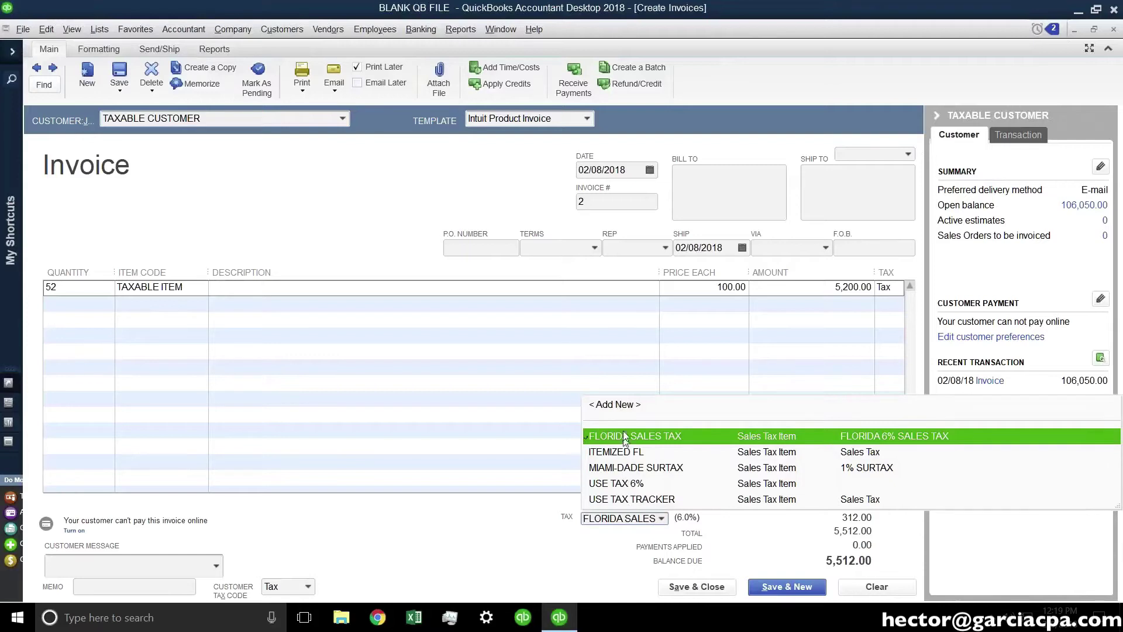
click(626, 454)
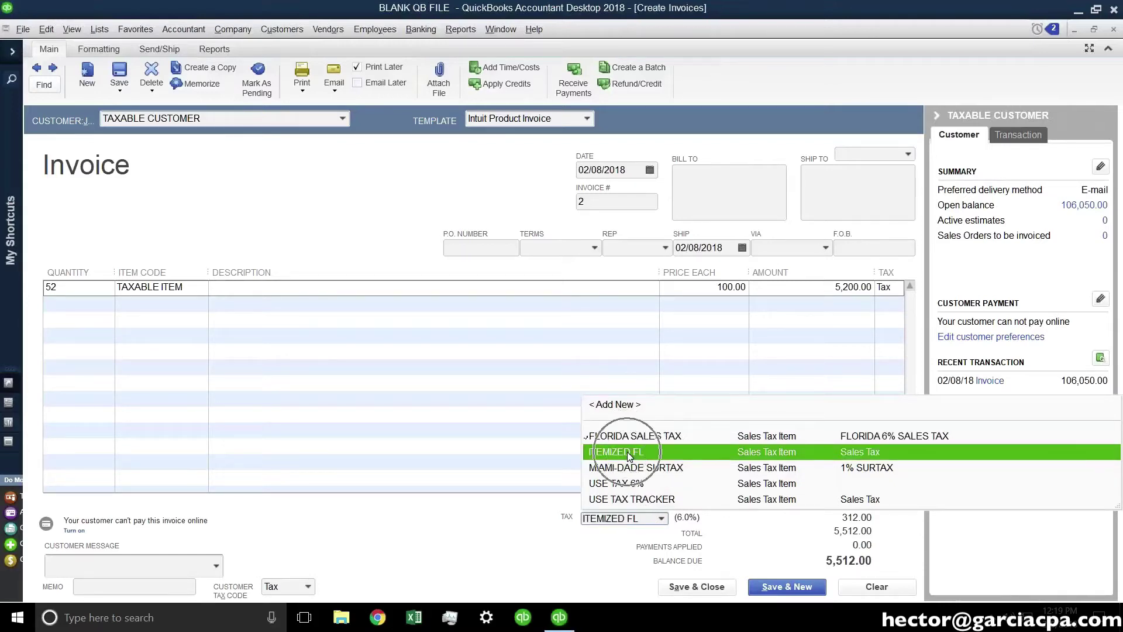
click(627, 451)
drag(644, 520, 548, 518)
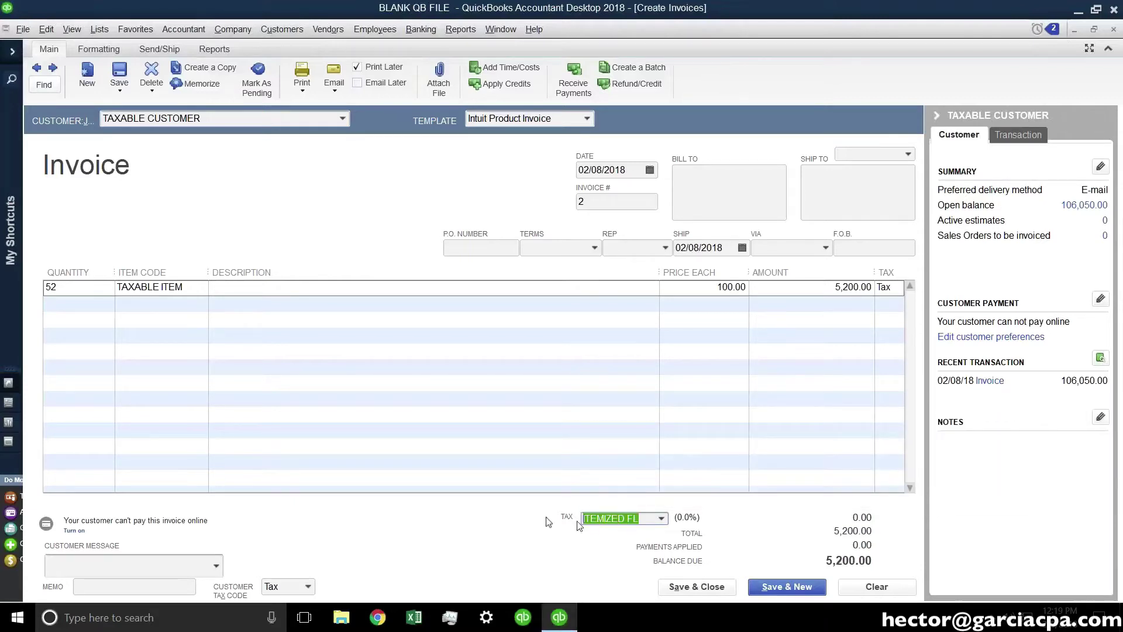
key(ctrl)
Add a FLORIDA SALES TAX line directly below the TAXABLE ITEM line on the invoice.
click(174, 308)
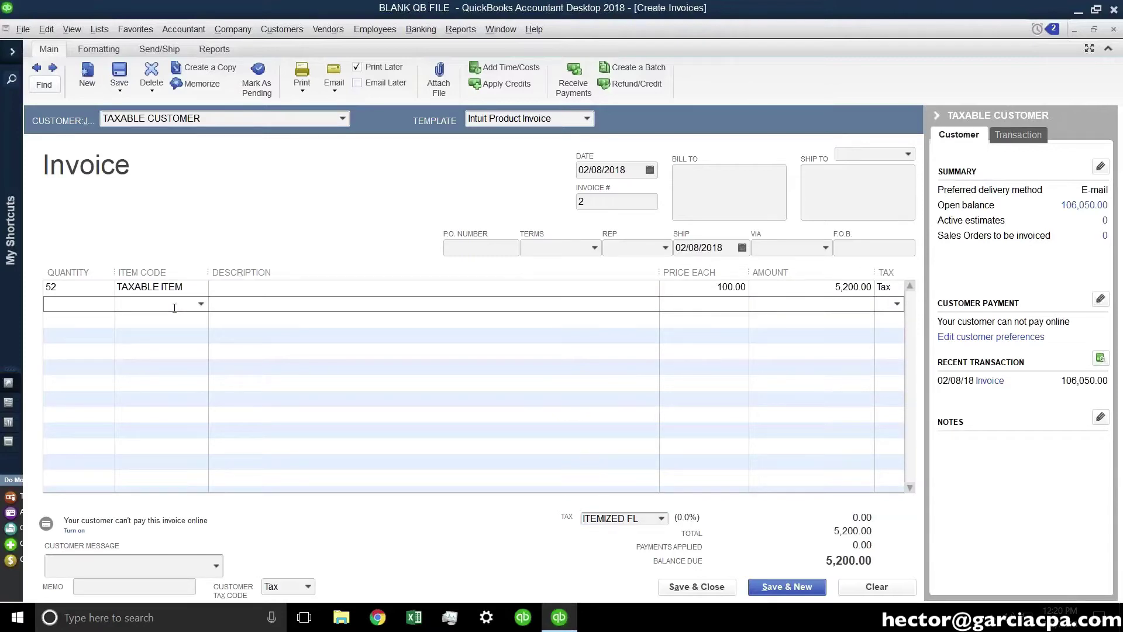
text(f)
click(181, 387)
click(179, 322)
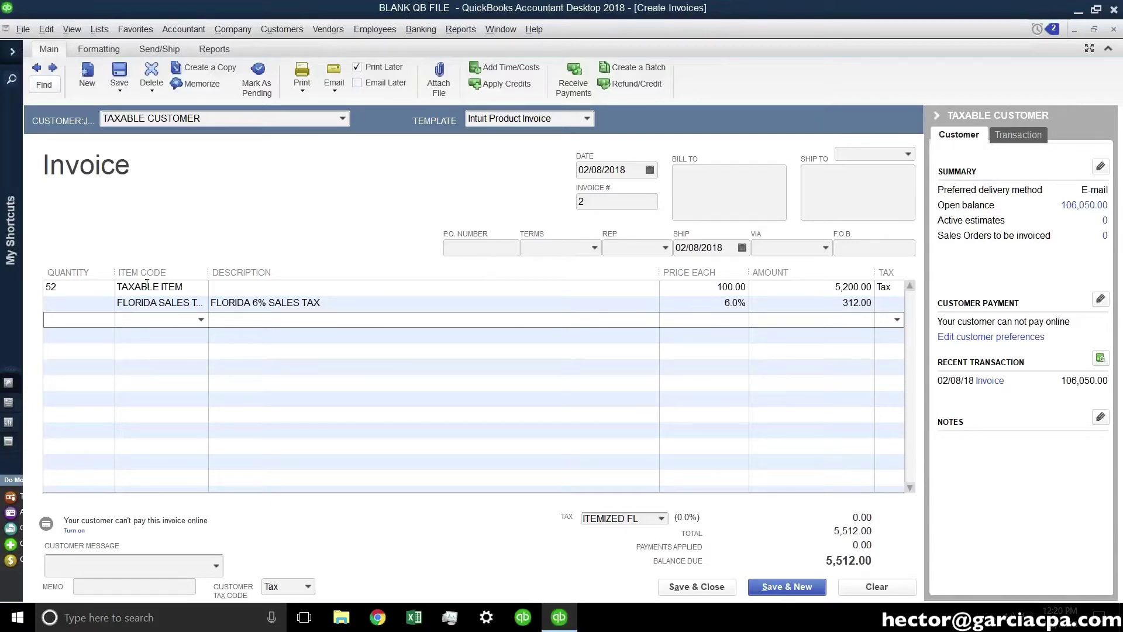
Widen the Item Code column to fit the full item name and reselect FLORIDA SALES TAX on the second line.
drag(208, 272, 239, 272)
click(228, 304)
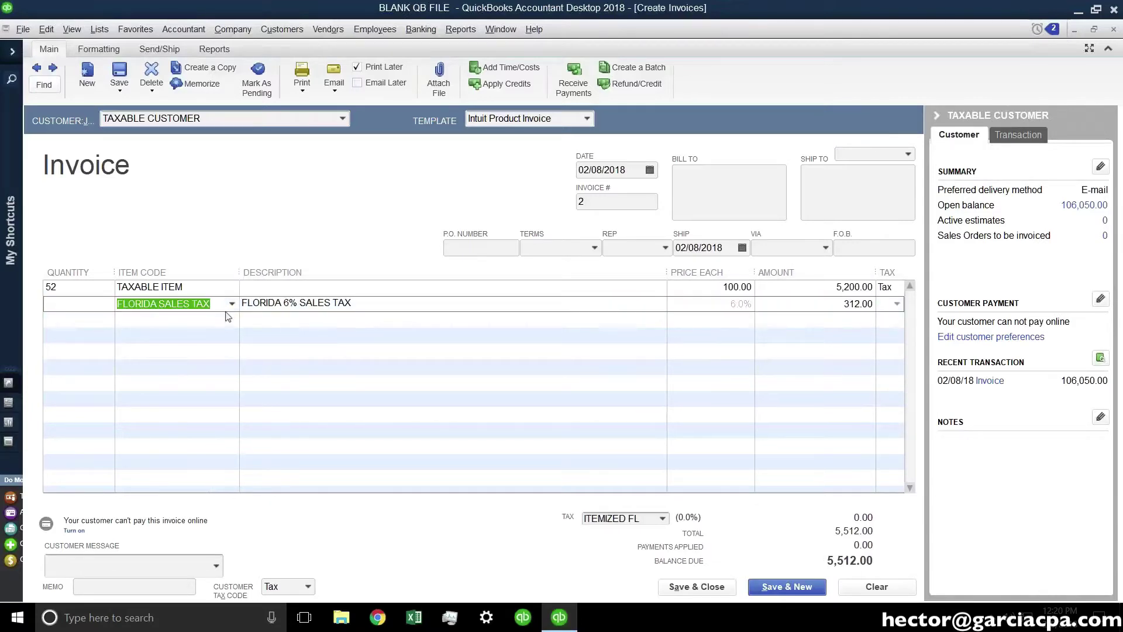
click(232, 303)
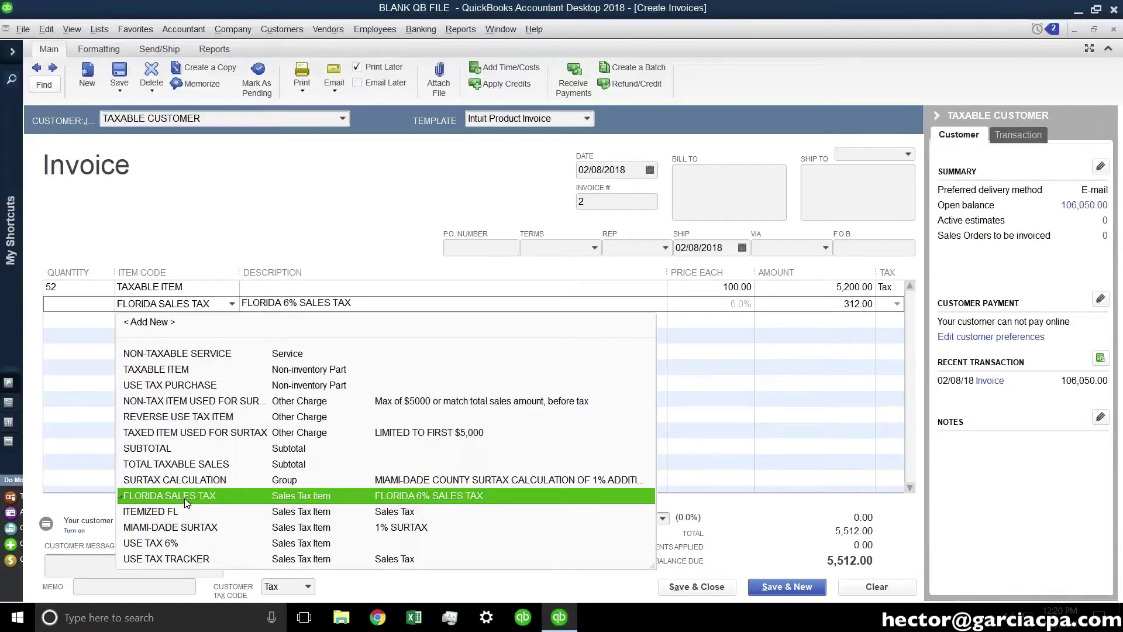
click(184, 496)
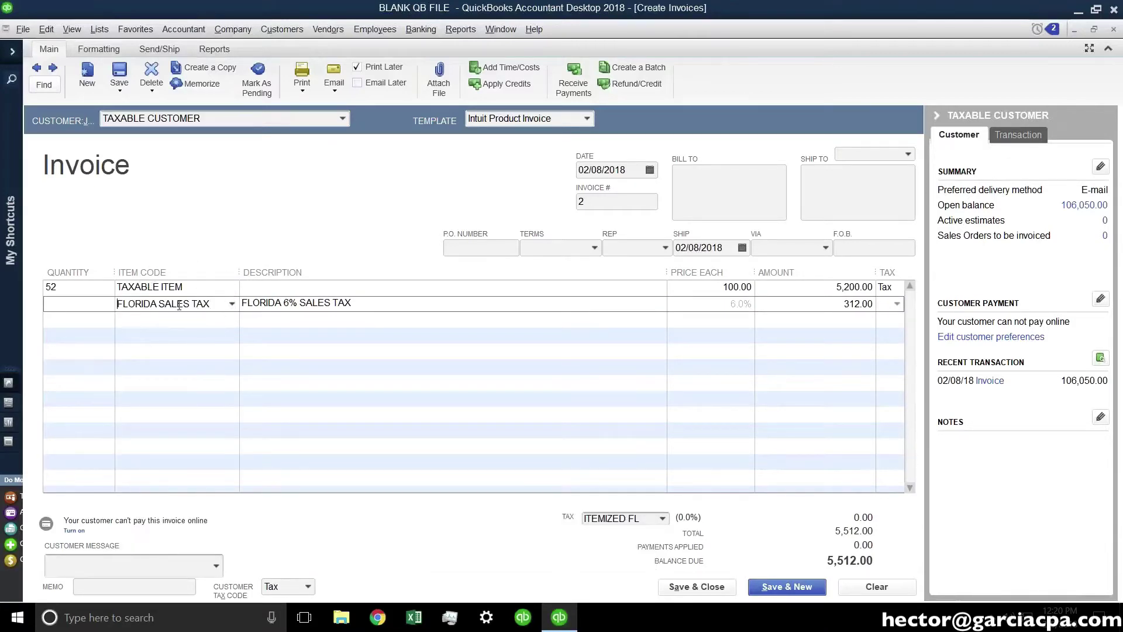
Clear the item from the invoice's second line and set the overall tax item to FLORIDA SALES TAX.
drag(217, 305, 65, 302)
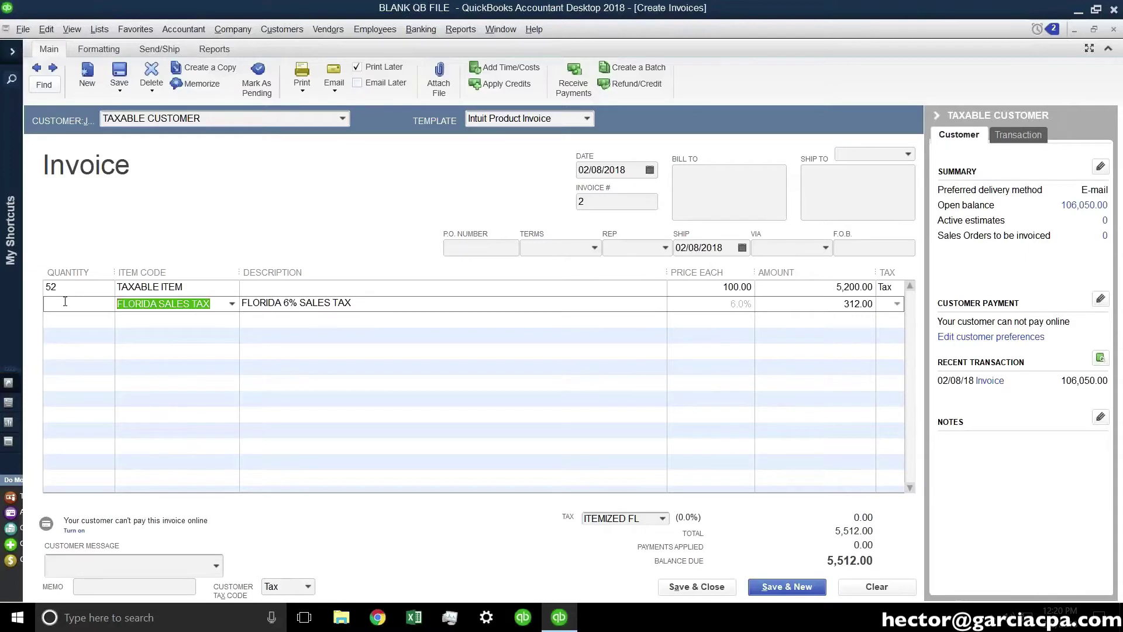
key(BackSpace)
key(Tab)
click(665, 521)
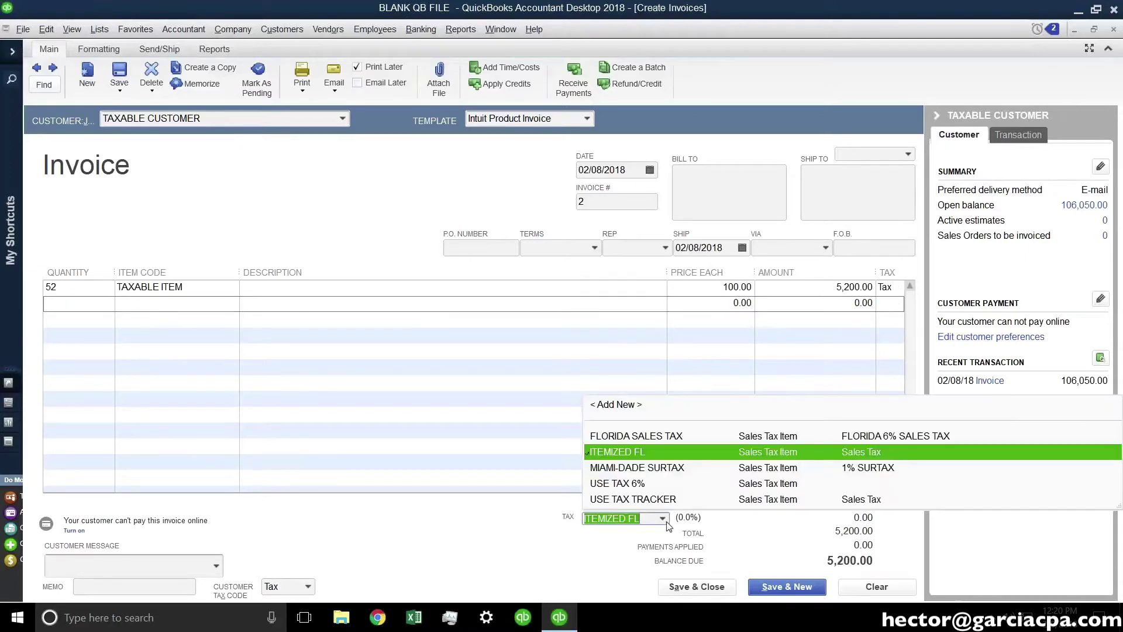
click(637, 437)
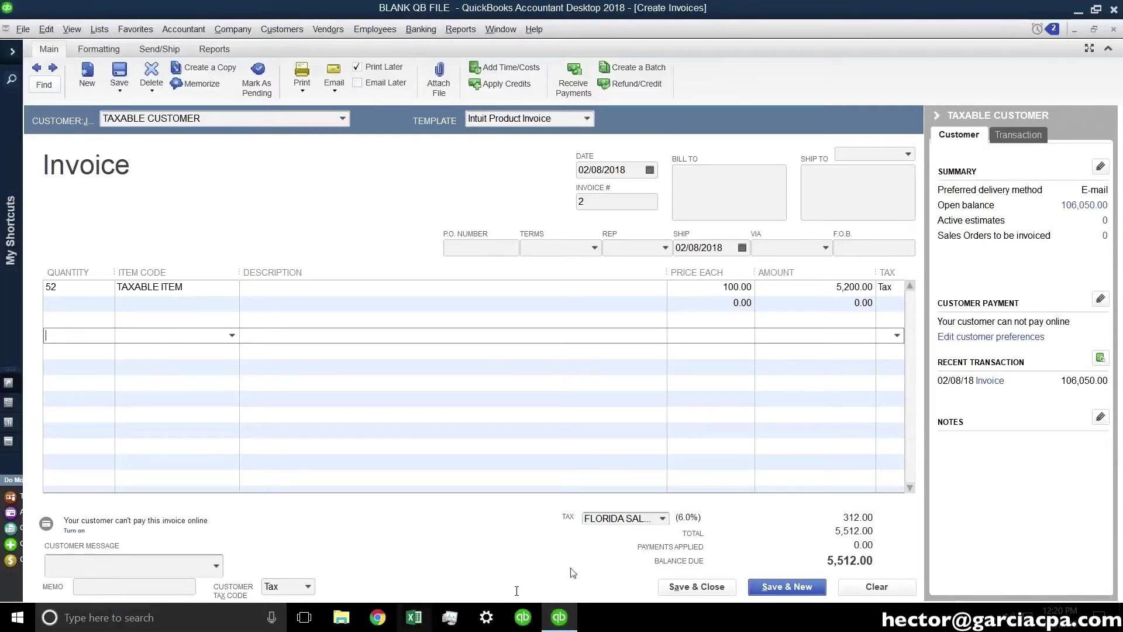
Date the invoice 01/03/2018 and save and close it, making the customer's tax item change permanent.
click(649, 170)
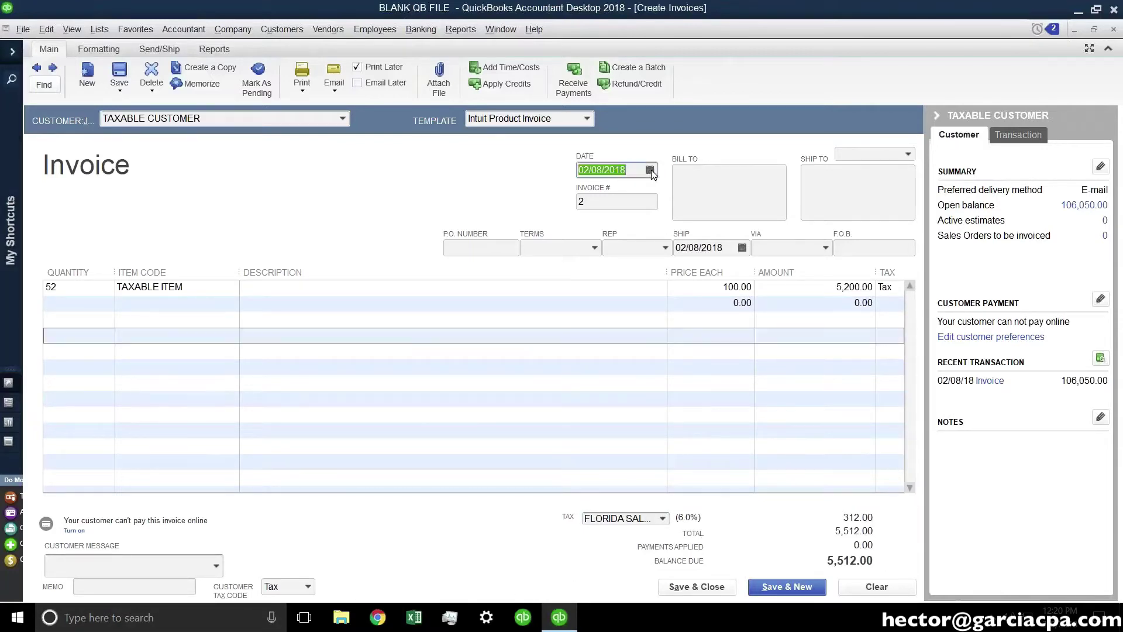
click(593, 193)
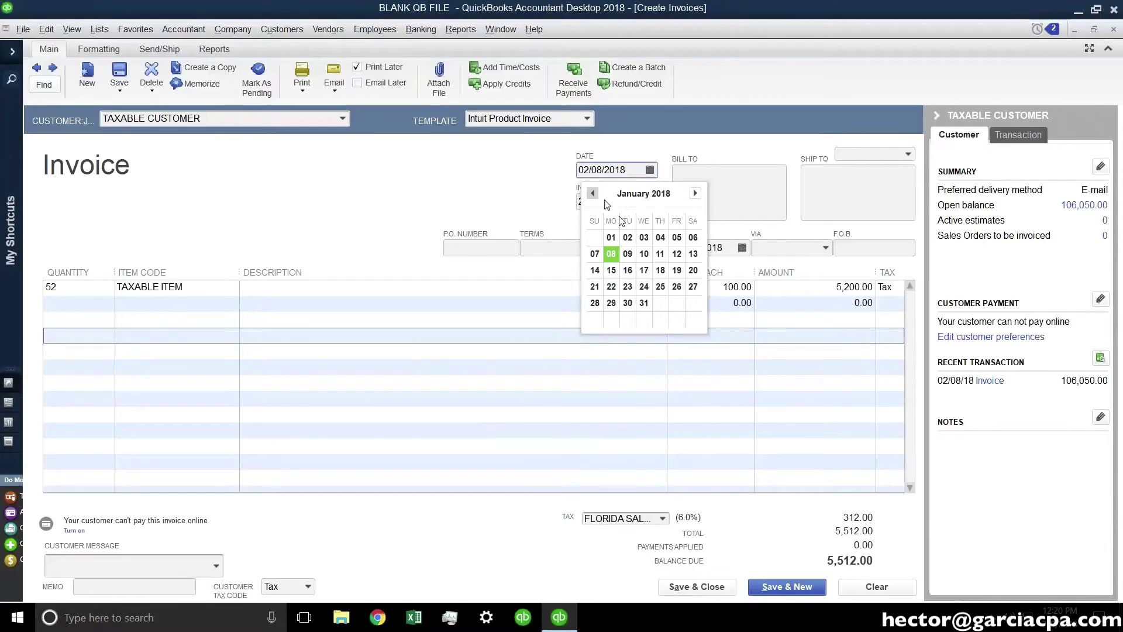
click(644, 237)
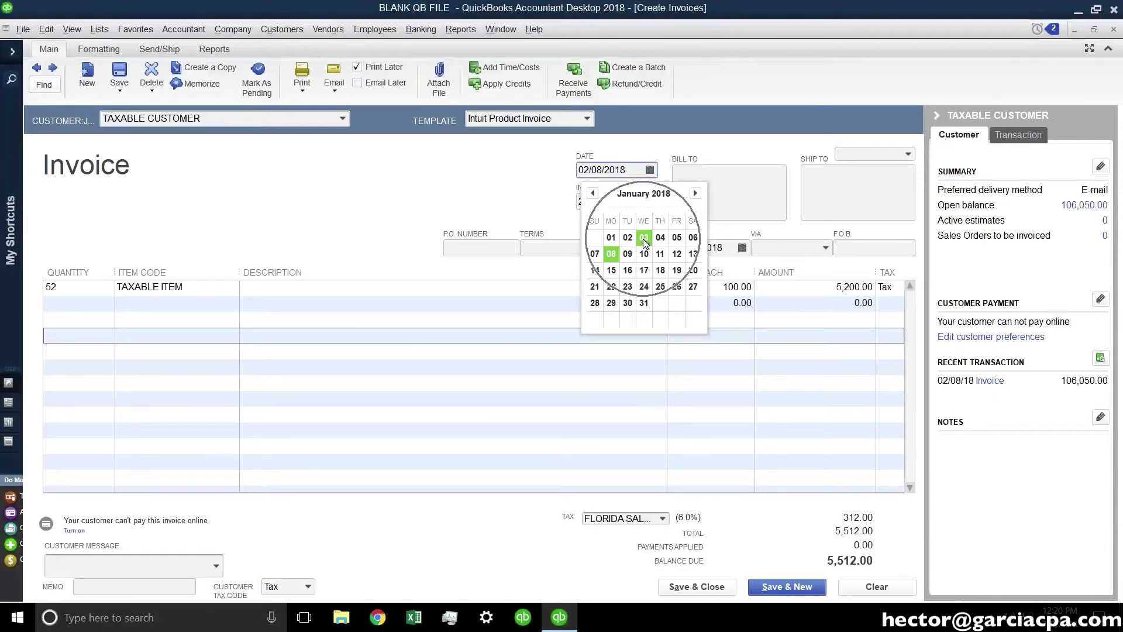
click(696, 588)
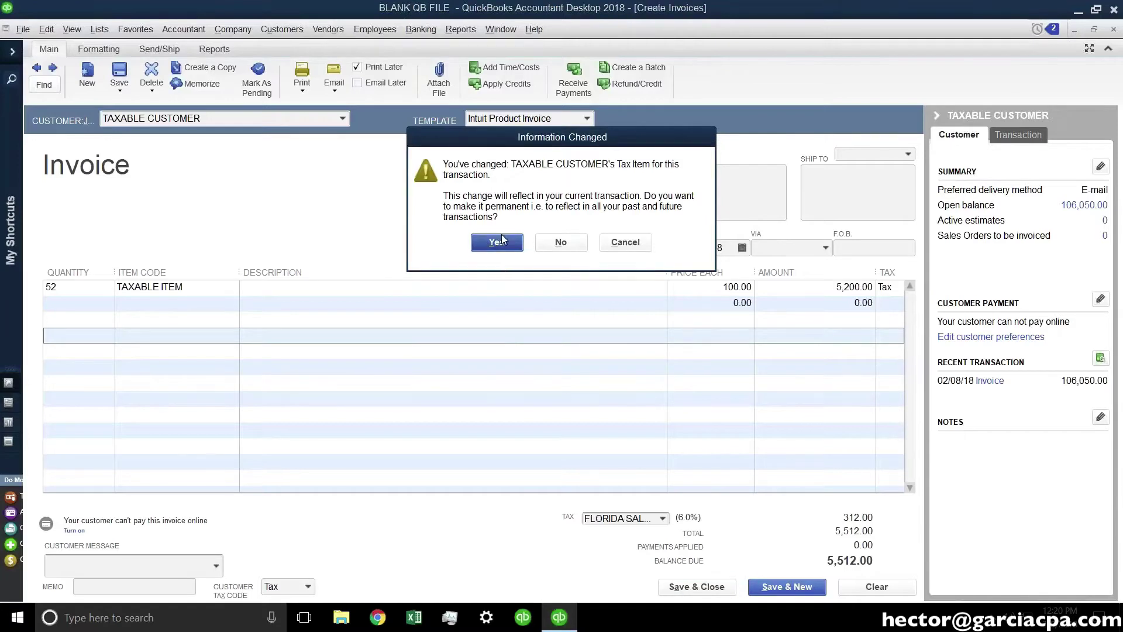
click(489, 246)
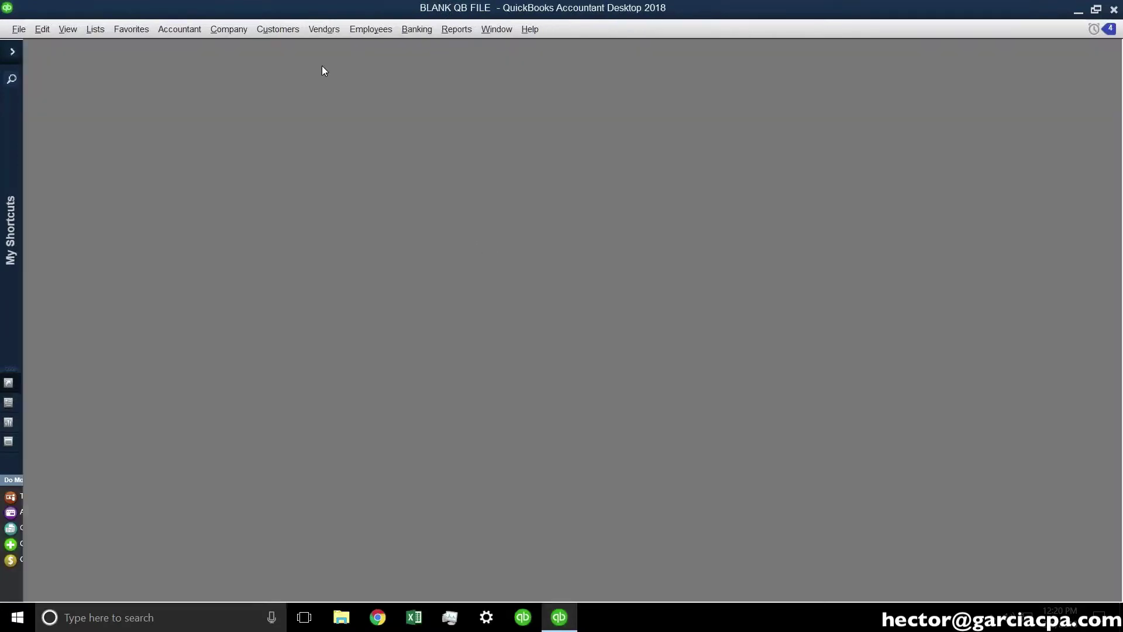
Open the Sales Tax Liability report for Last Month and maximize its window.
click(325, 29)
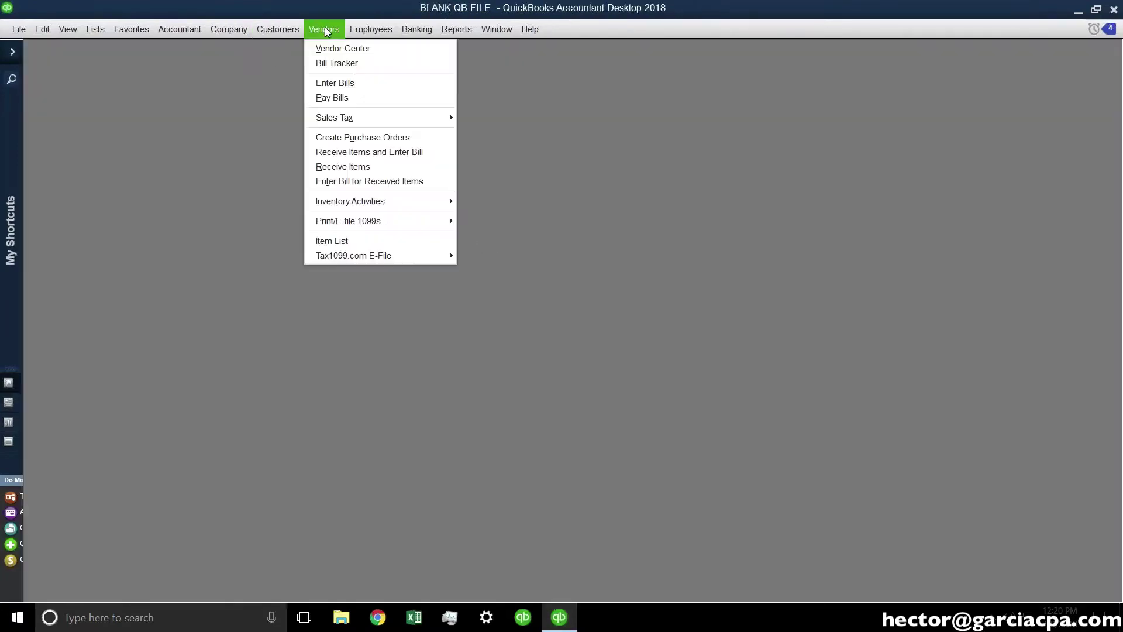
click(344, 117)
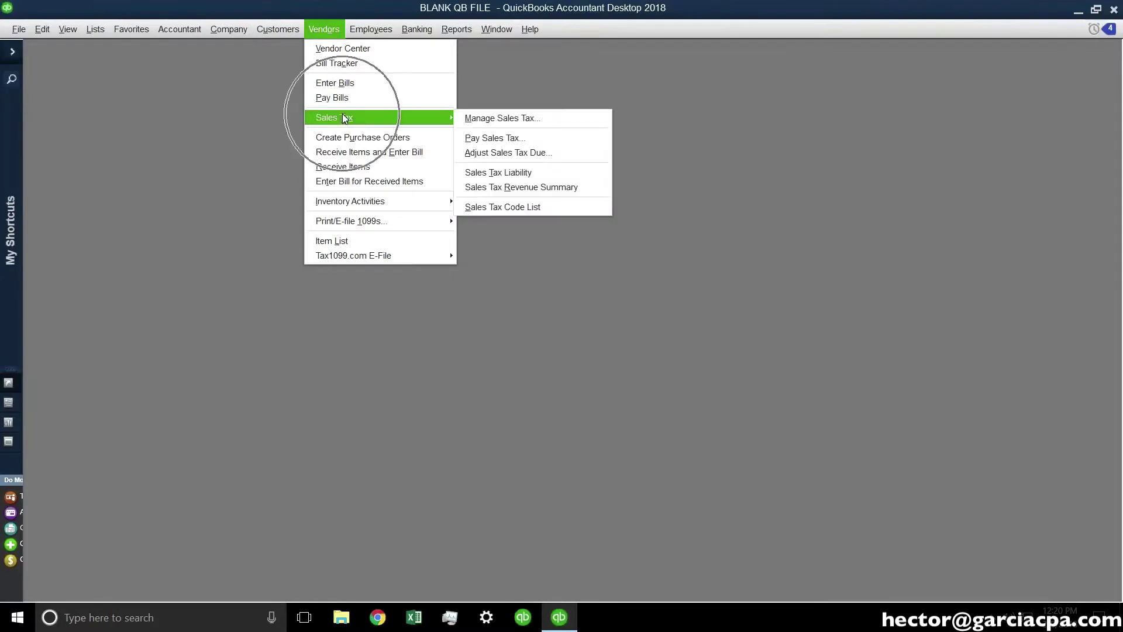
click(525, 175)
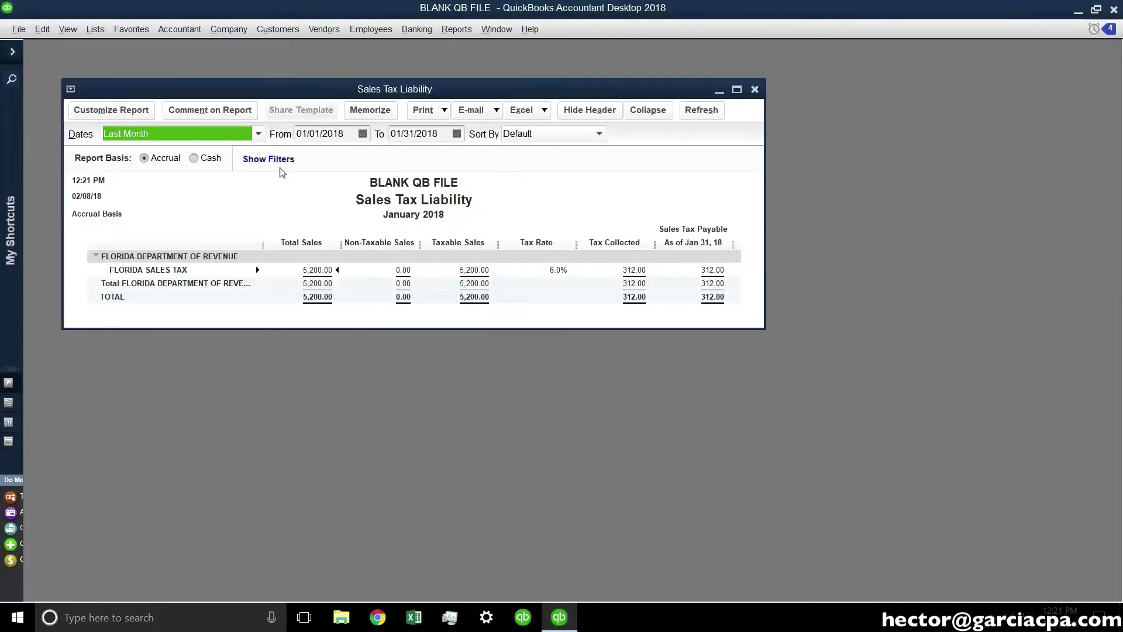
click(133, 135)
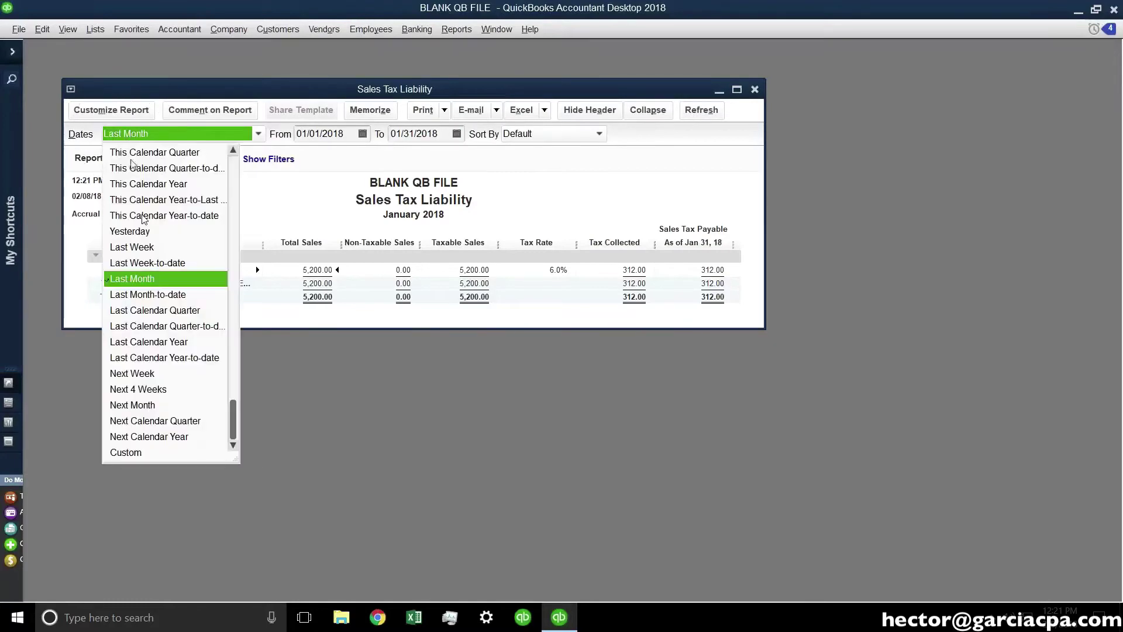
click(154, 278)
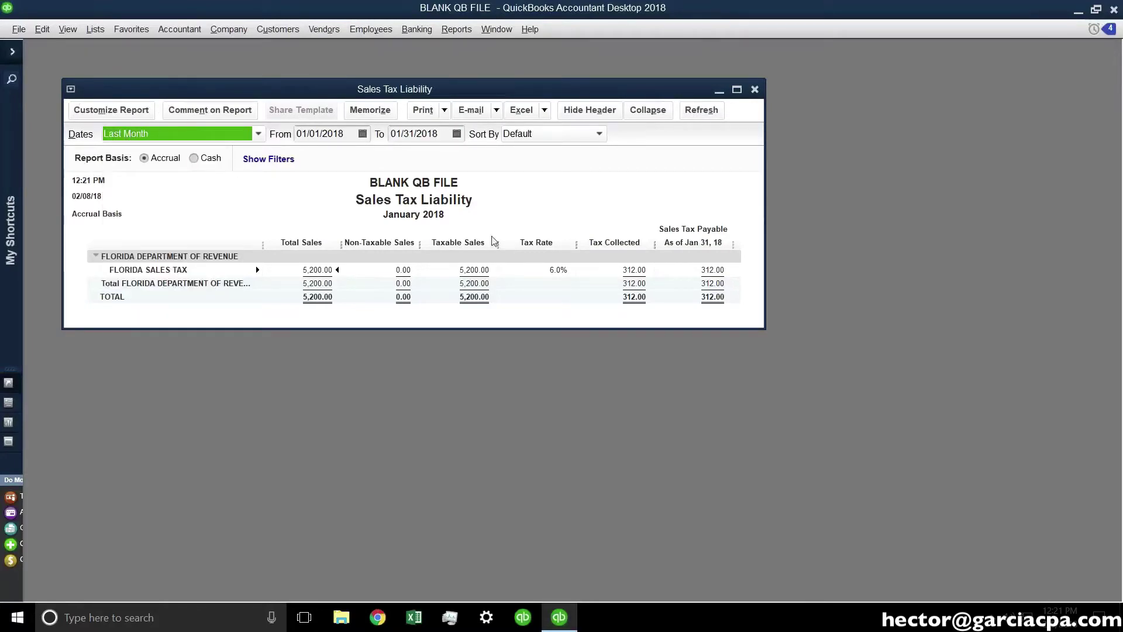
click(737, 89)
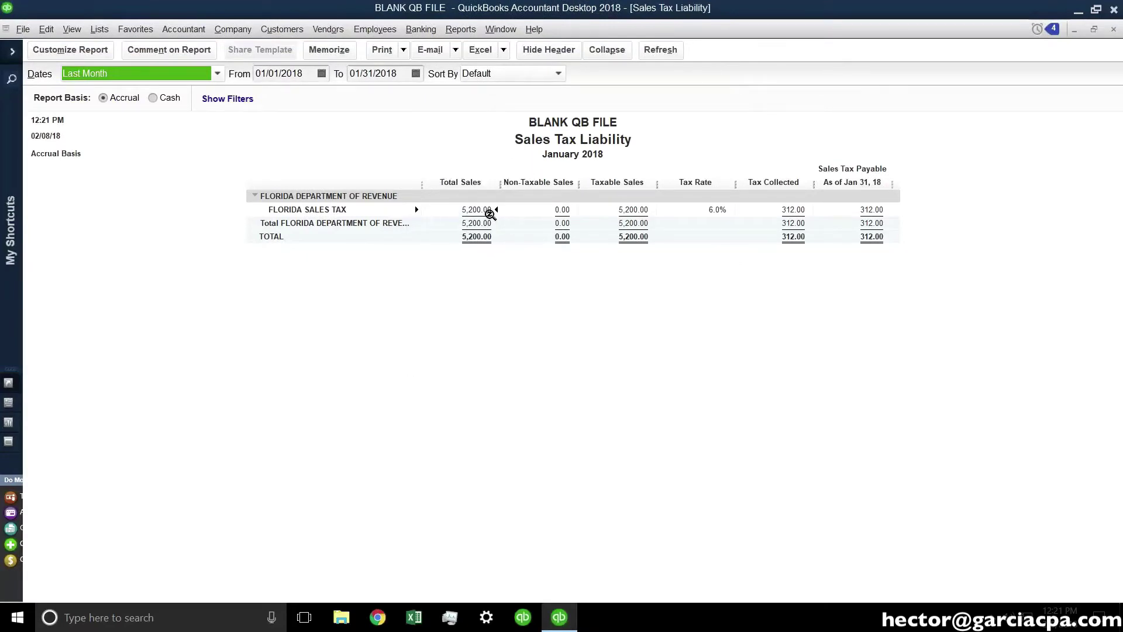
Examine the non-taxable sales, tax collected and sales tax payable figures on the FLORIDA SALES TAX row.
click(563, 213)
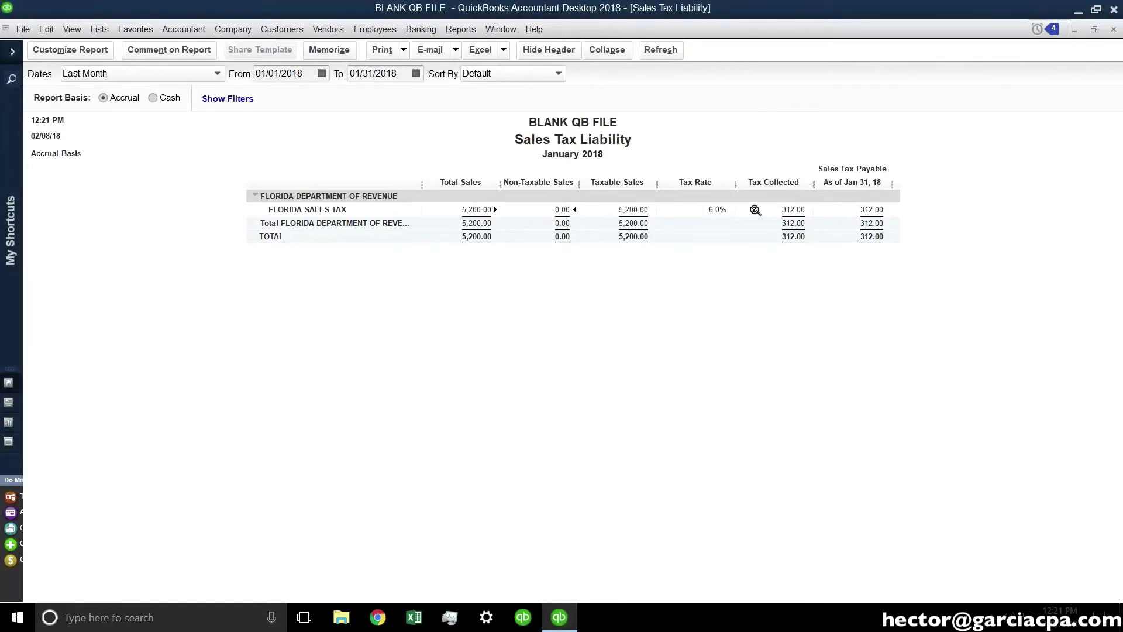
click(802, 216)
click(883, 212)
click(785, 212)
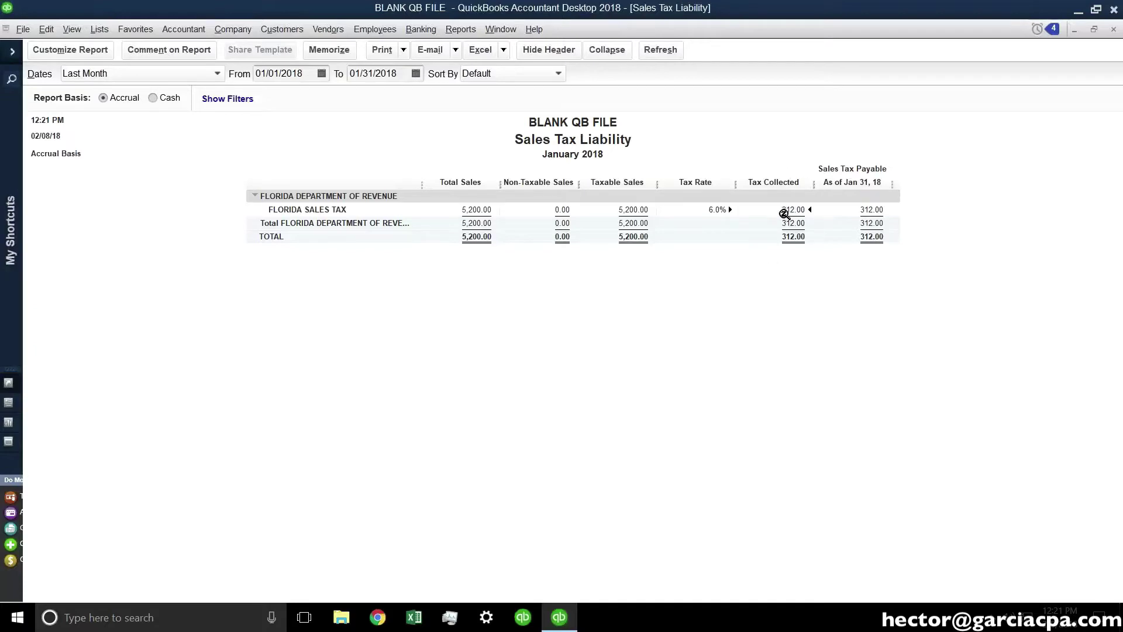
click(877, 212)
click(796, 211)
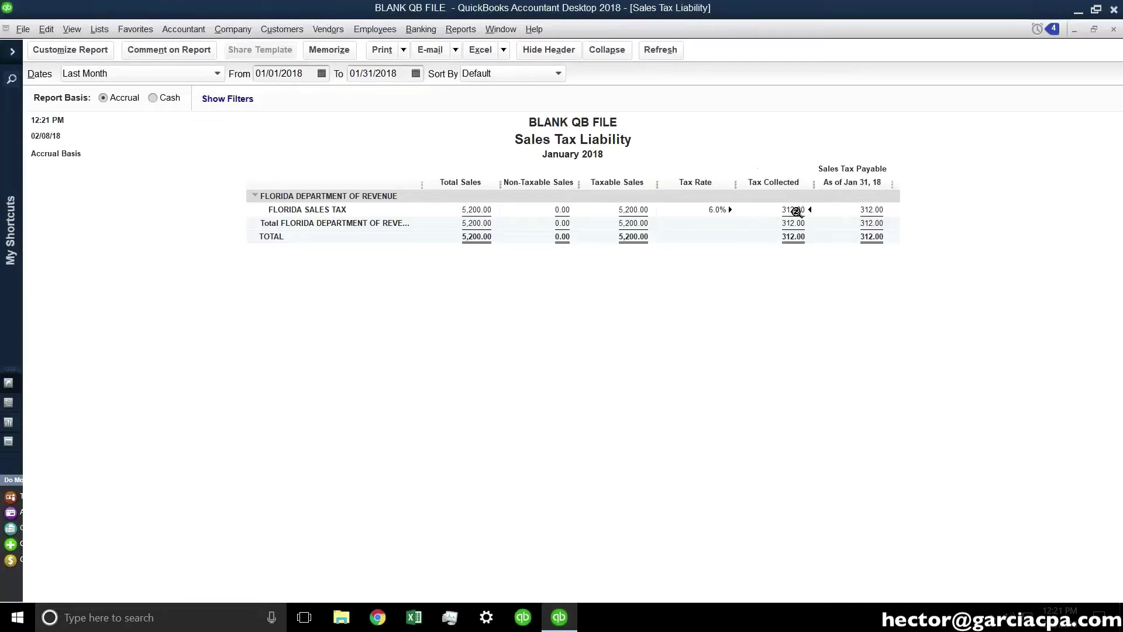
click(866, 211)
click(401, 74)
Start a new invoice for TAXABLE CUSTOMER and enter a quantity of 10 of TAXABLE ITEM on the first line.
key(ctrl+i)
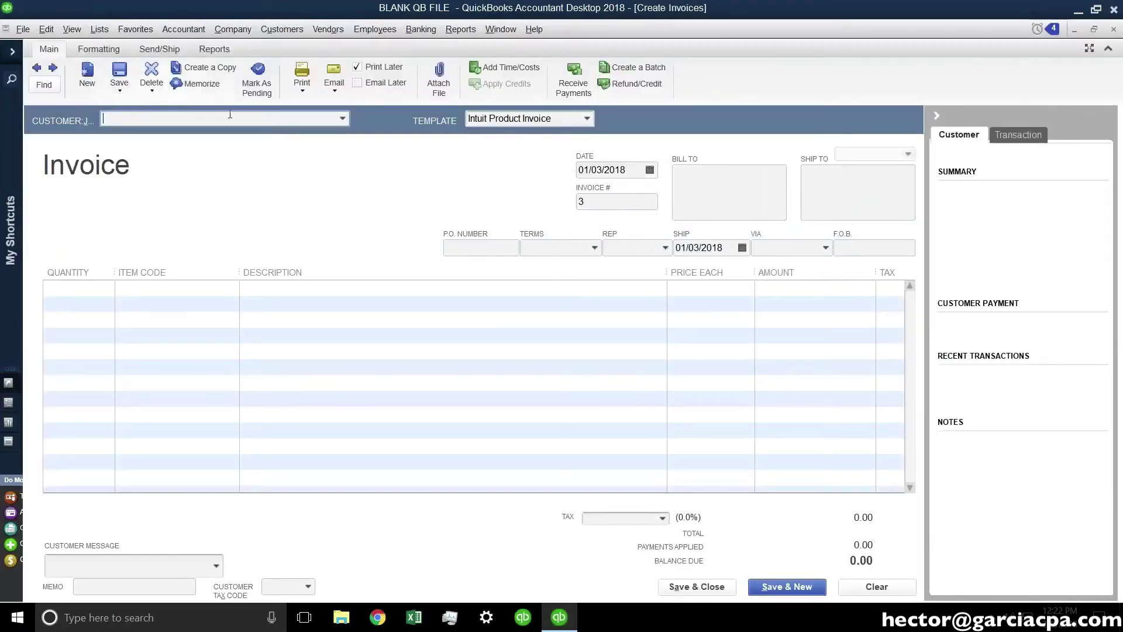
click(345, 118)
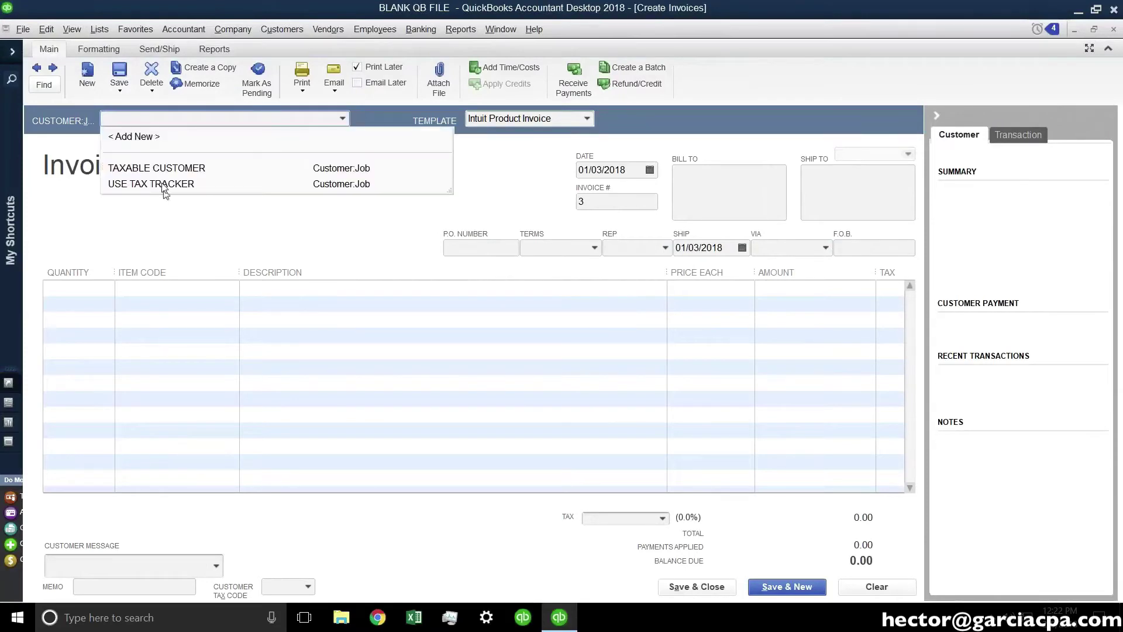
click(172, 169)
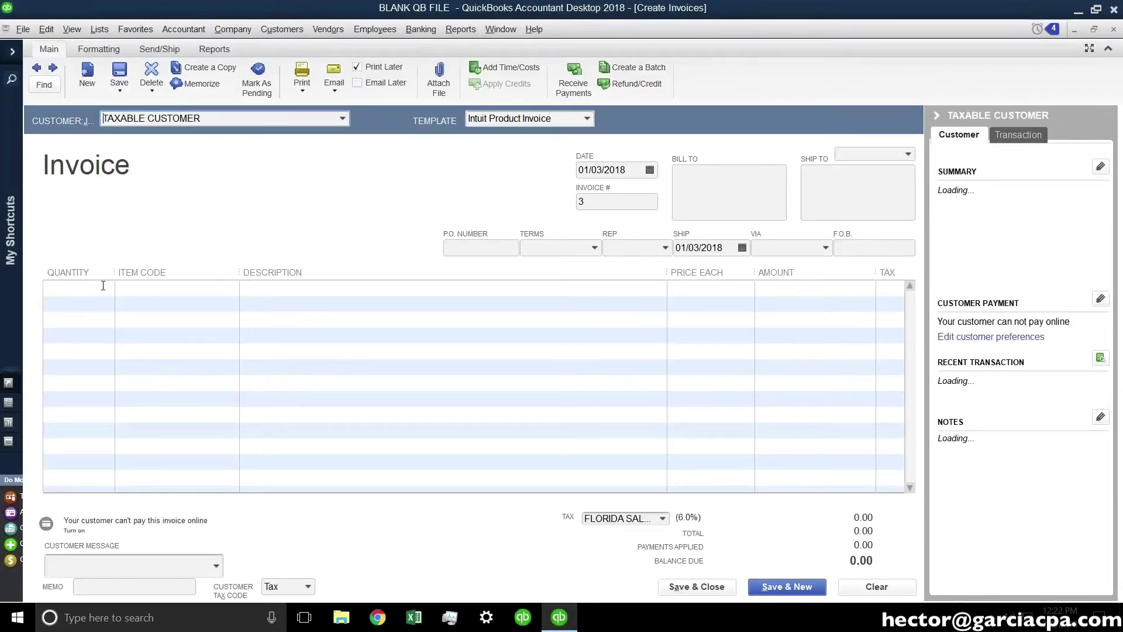
click(92, 285)
text(10)
key(Tab)
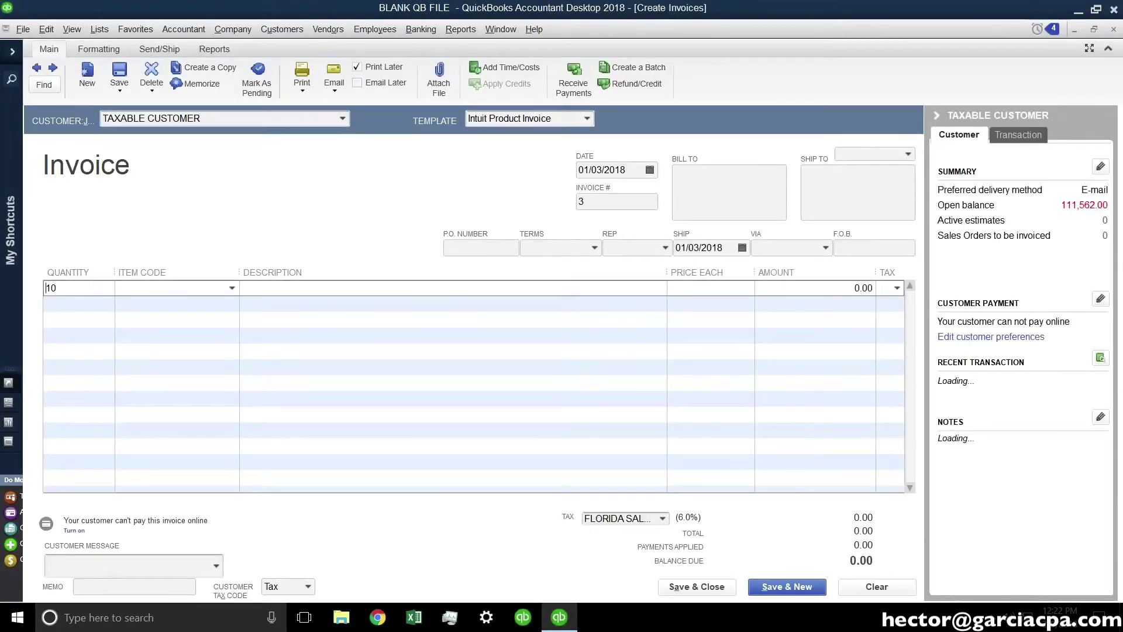
click(231, 288)
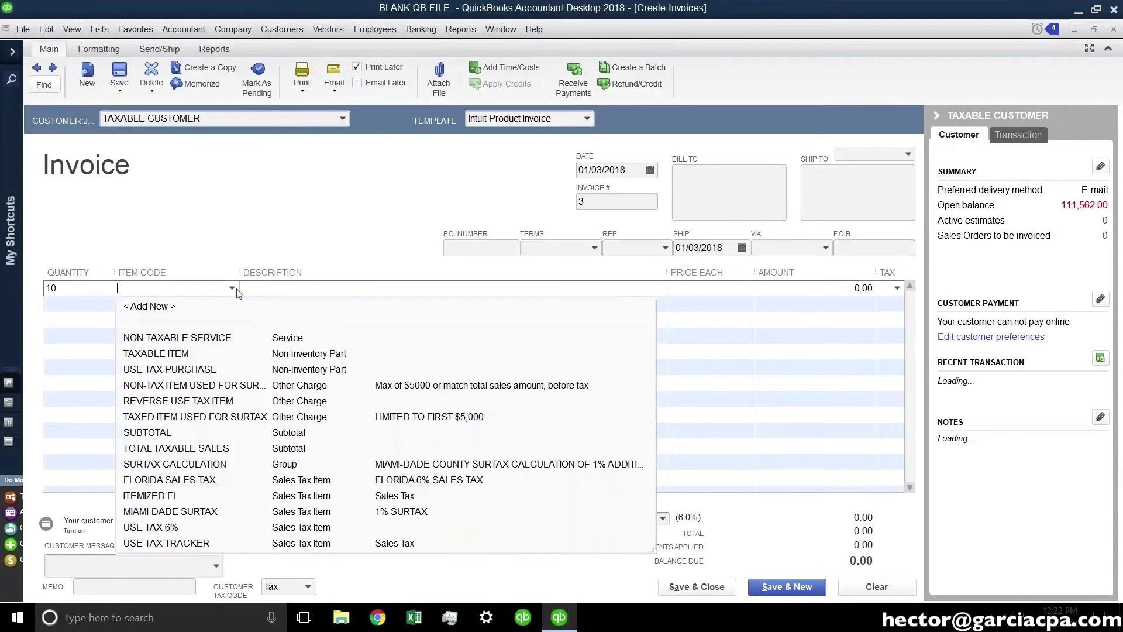
click(188, 365)
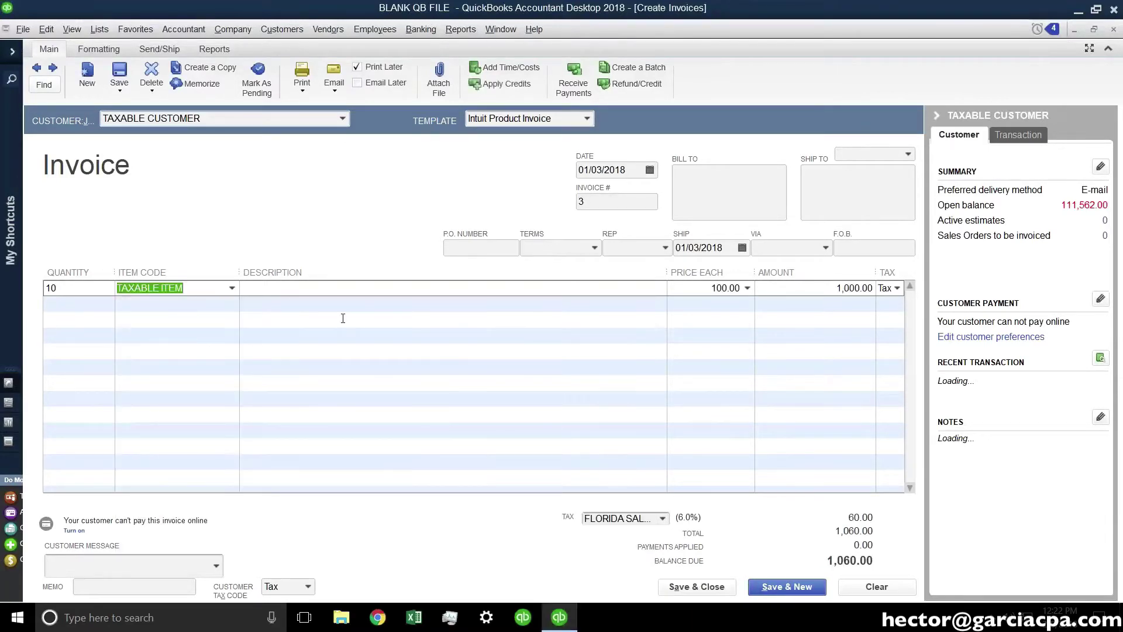
Add a second invoice line for NON-TAXABLE SERVICE with quantity 1 and a price of 10,000.00.
click(92, 303)
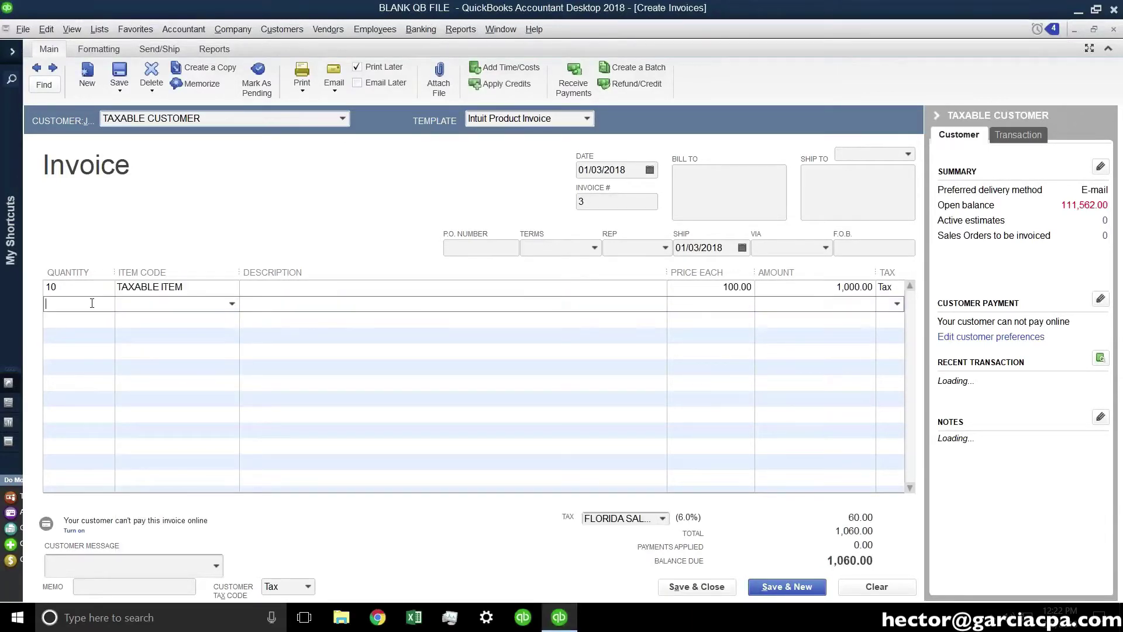
click(231, 303)
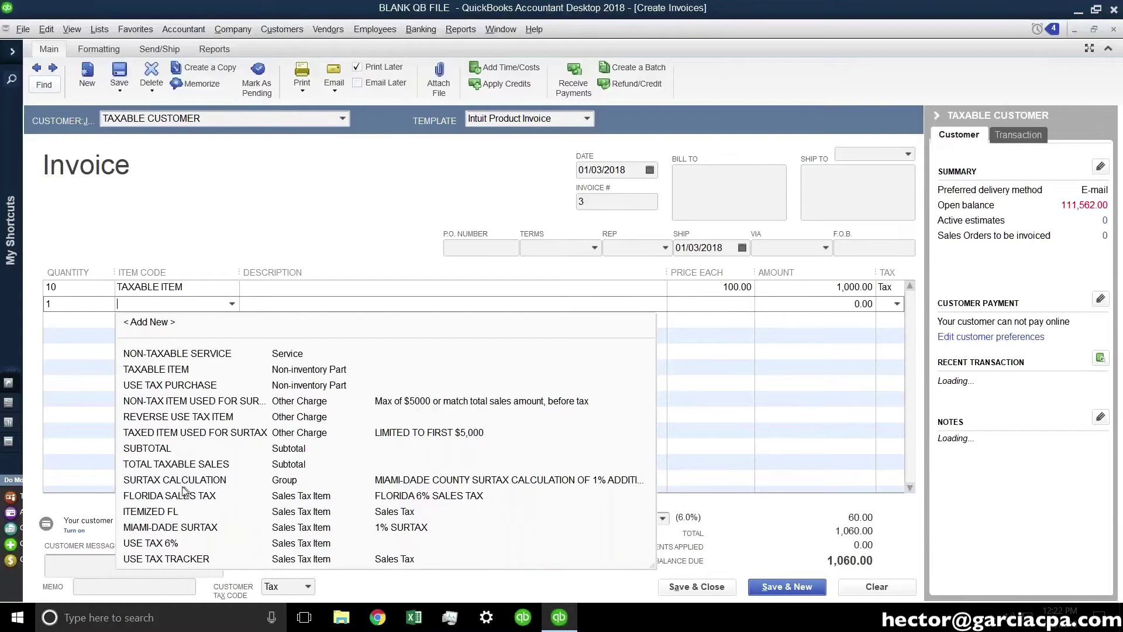
click(172, 351)
click(725, 304)
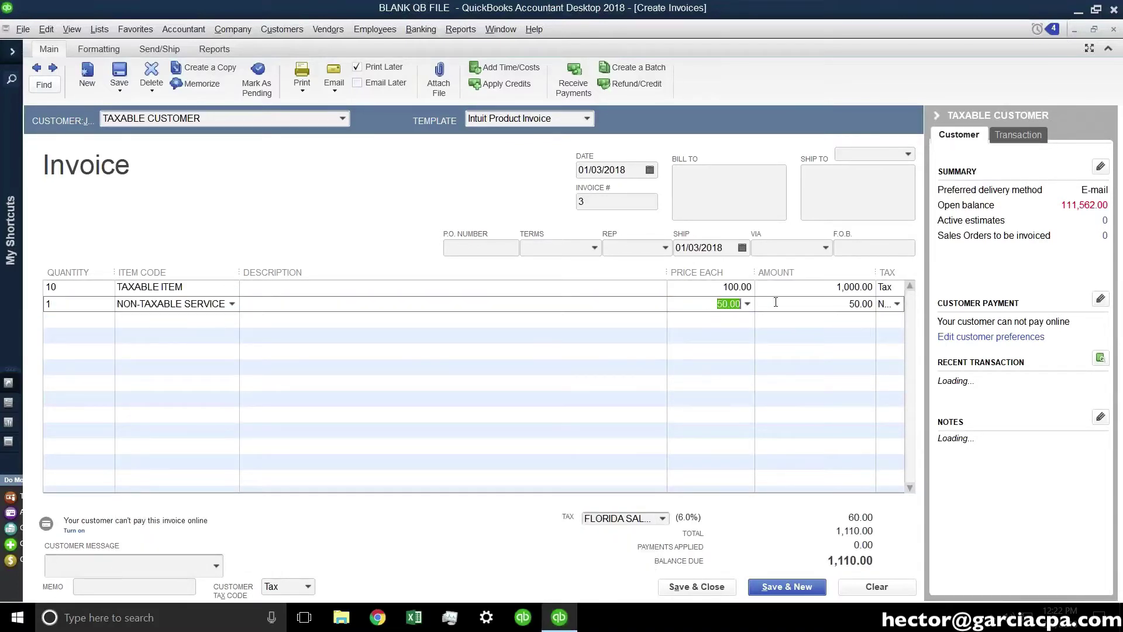
text(1500)
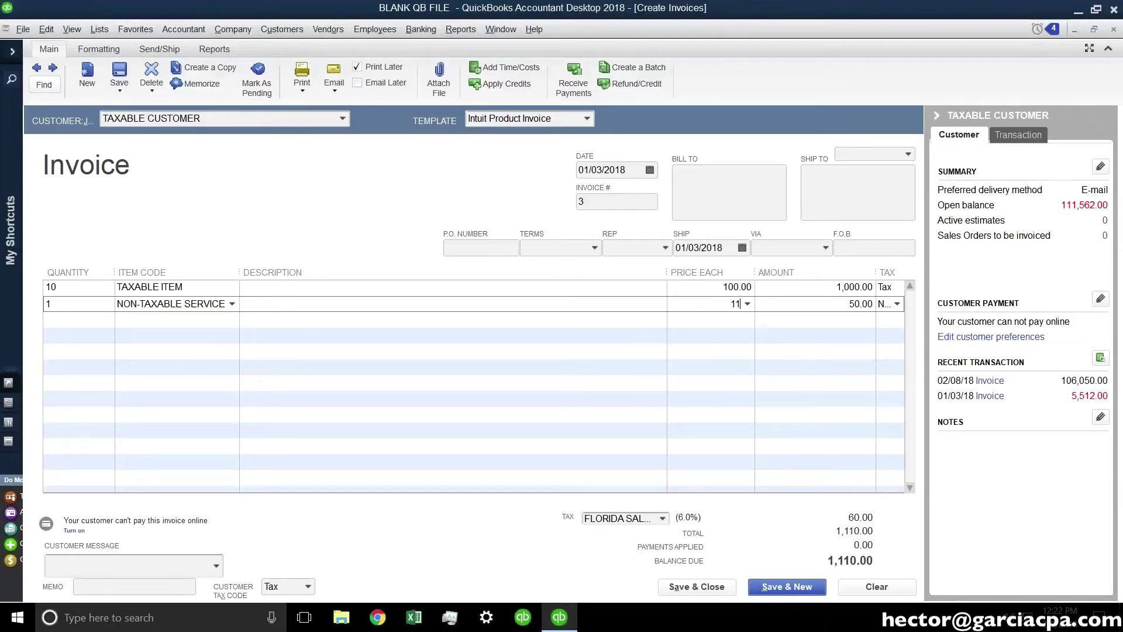
key(BackSpace)
key(BackSpace)
key(BackSpace)
text(0000)
click(776, 302)
key(Tab)
key(Tab)
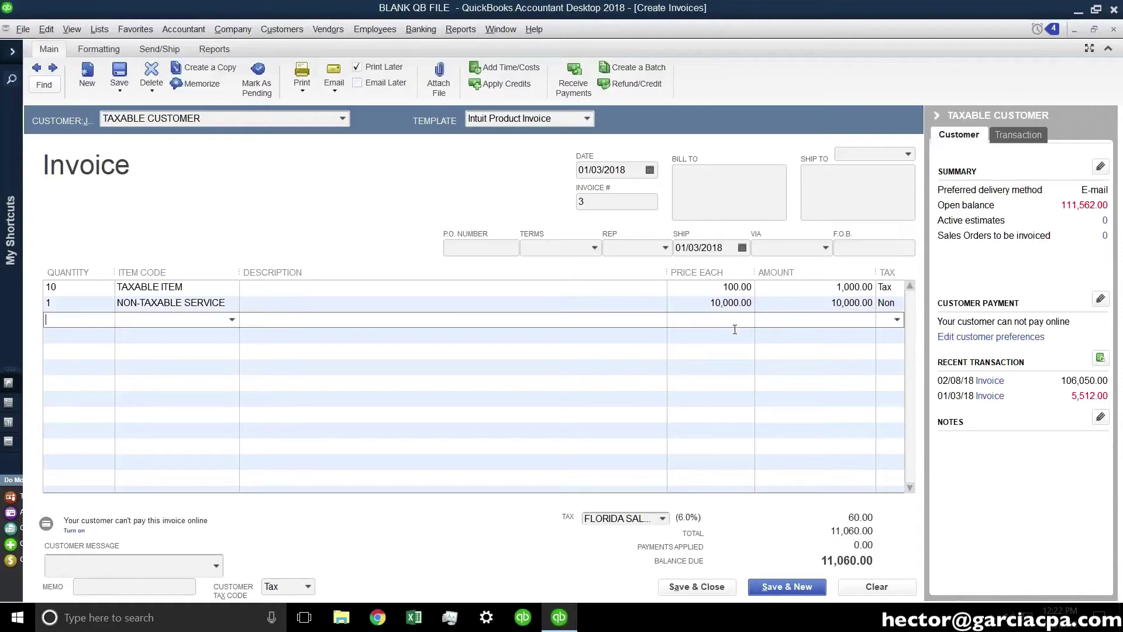
Examine the tax codes on both invoice lines and the invoice's overall sales tax item and rate.
click(826, 287)
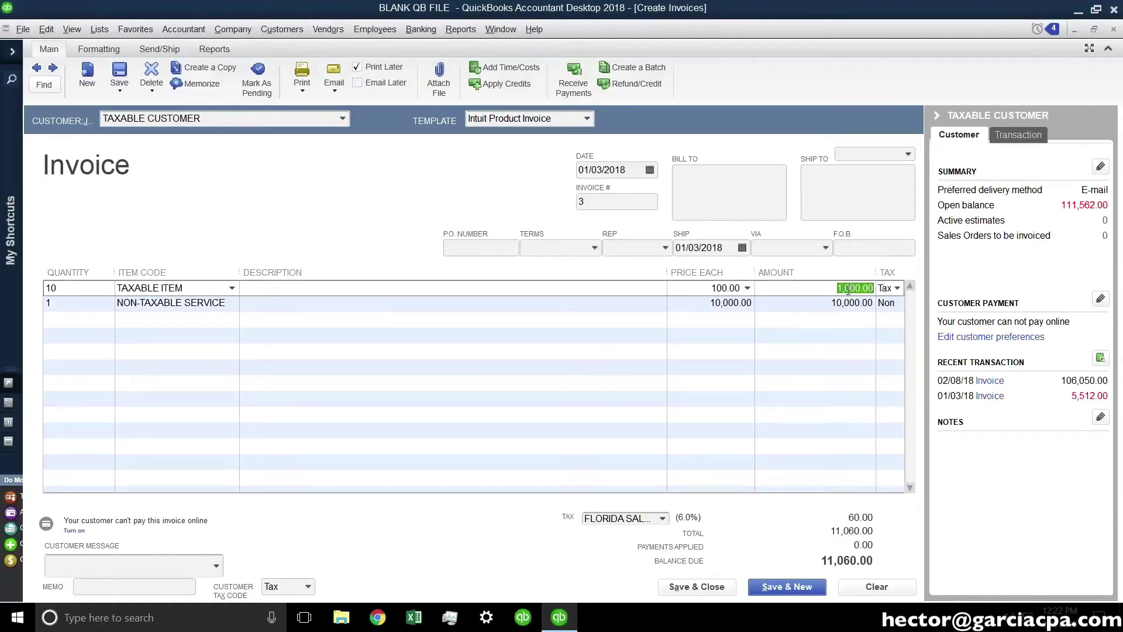
click(899, 304)
click(899, 305)
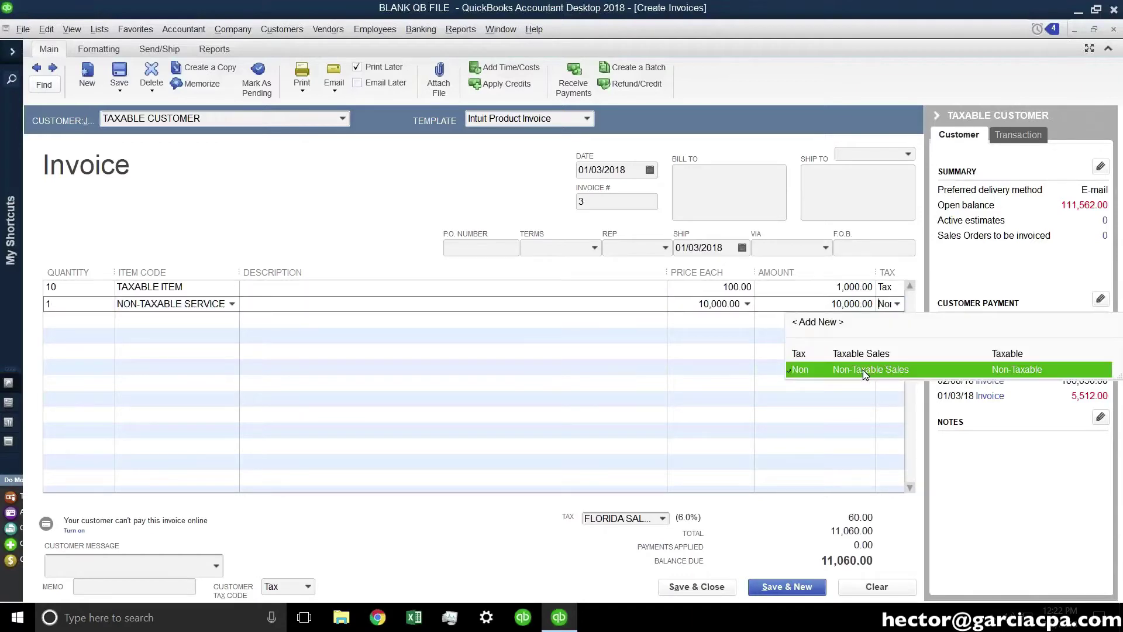
click(897, 288)
click(836, 343)
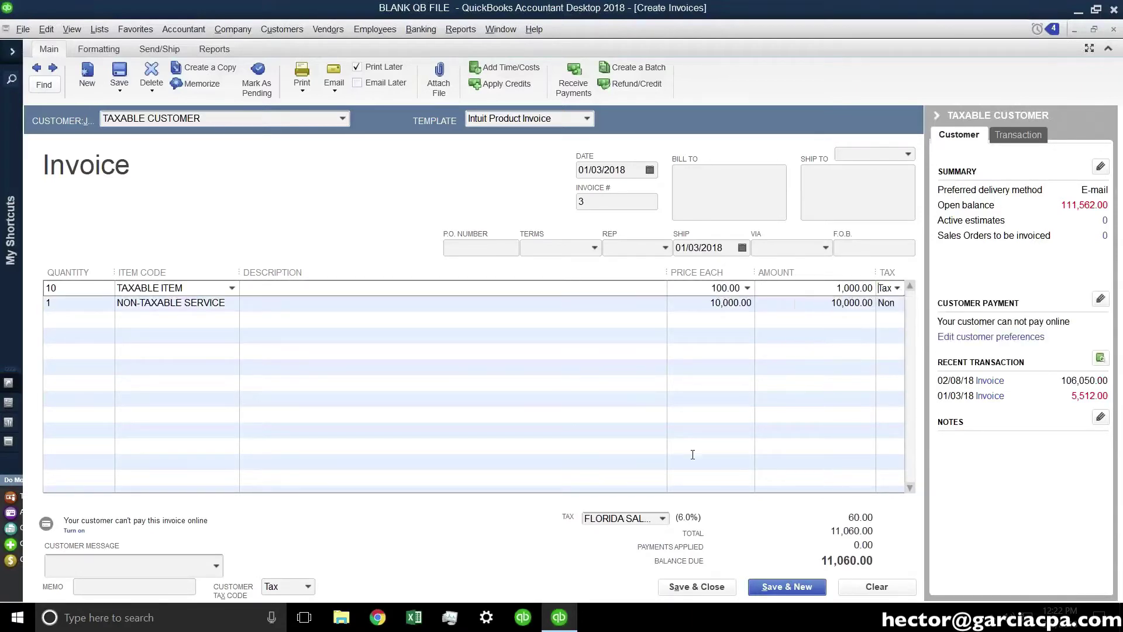
click(663, 519)
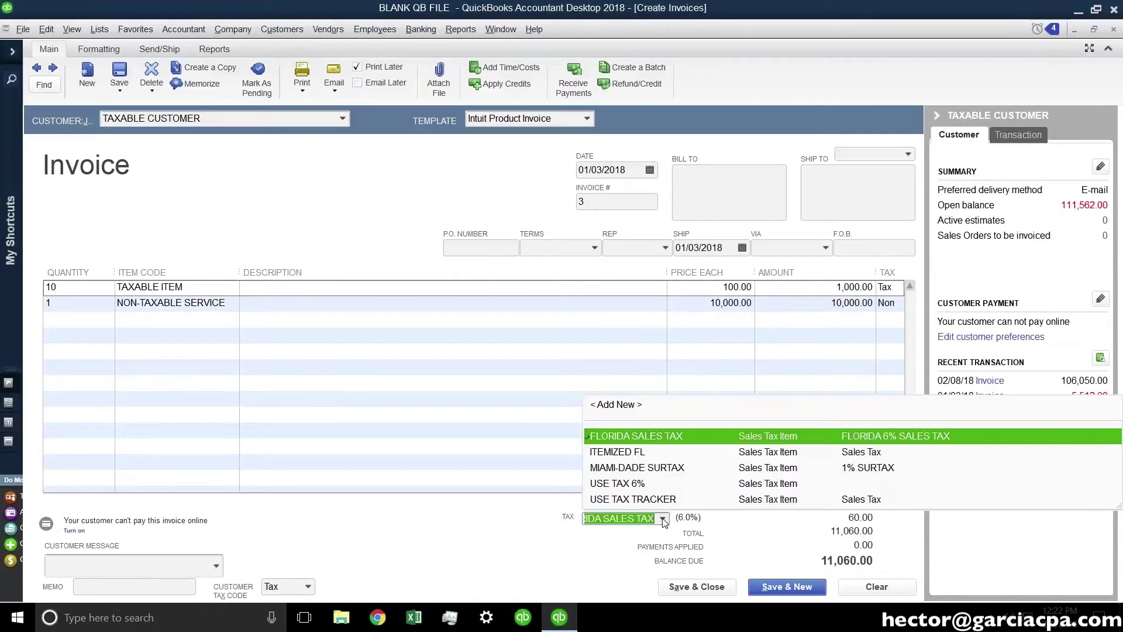
click(653, 437)
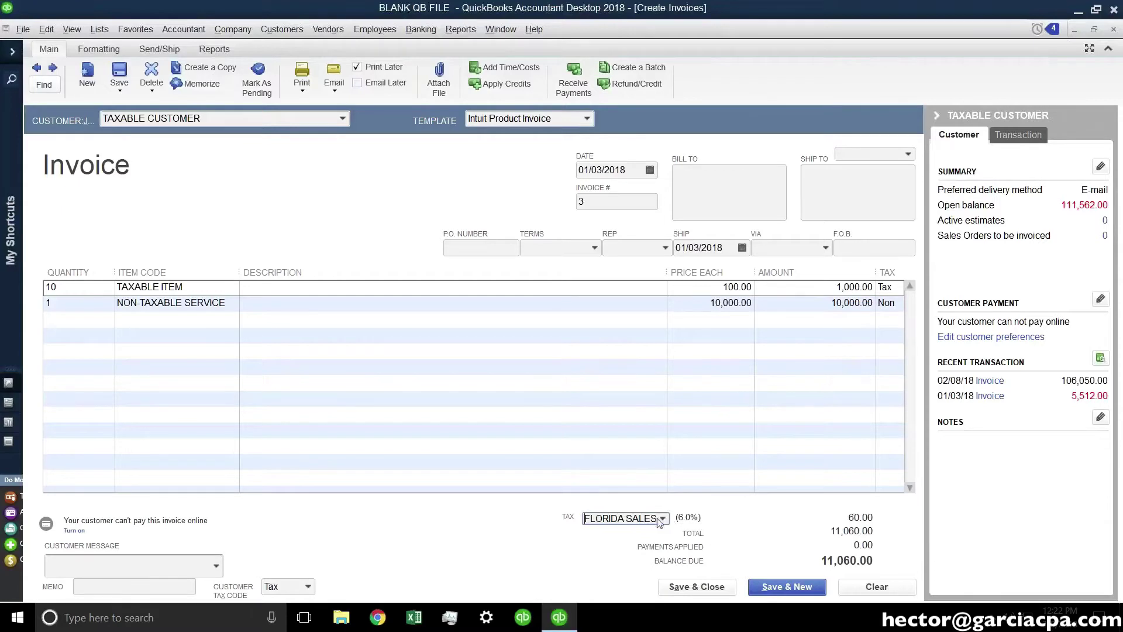
click(687, 521)
click(688, 520)
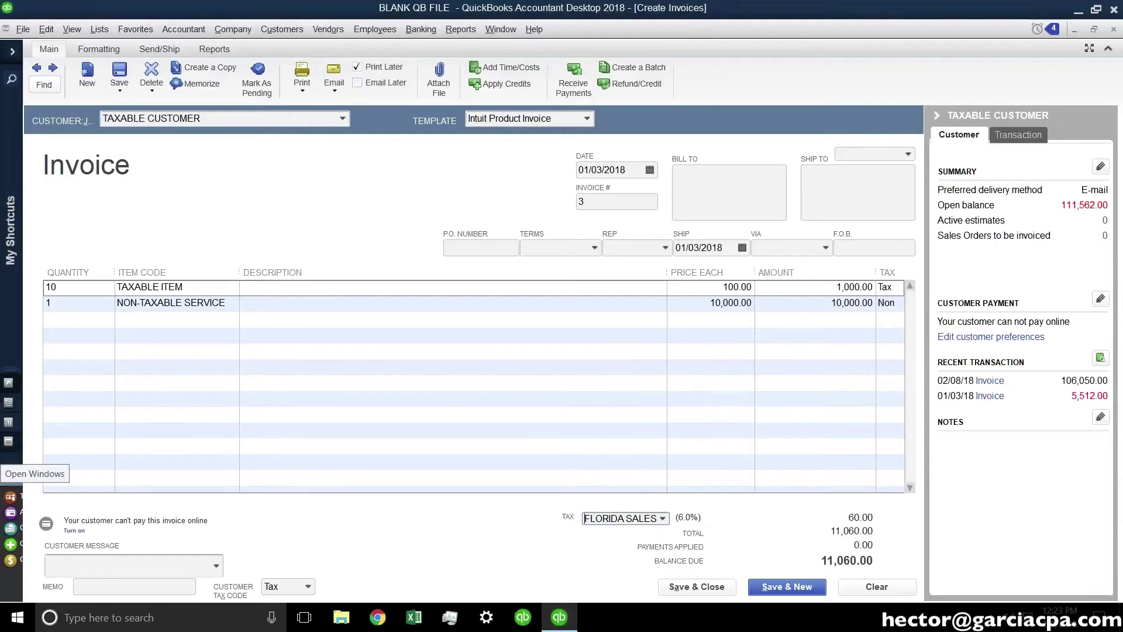
click(664, 520)
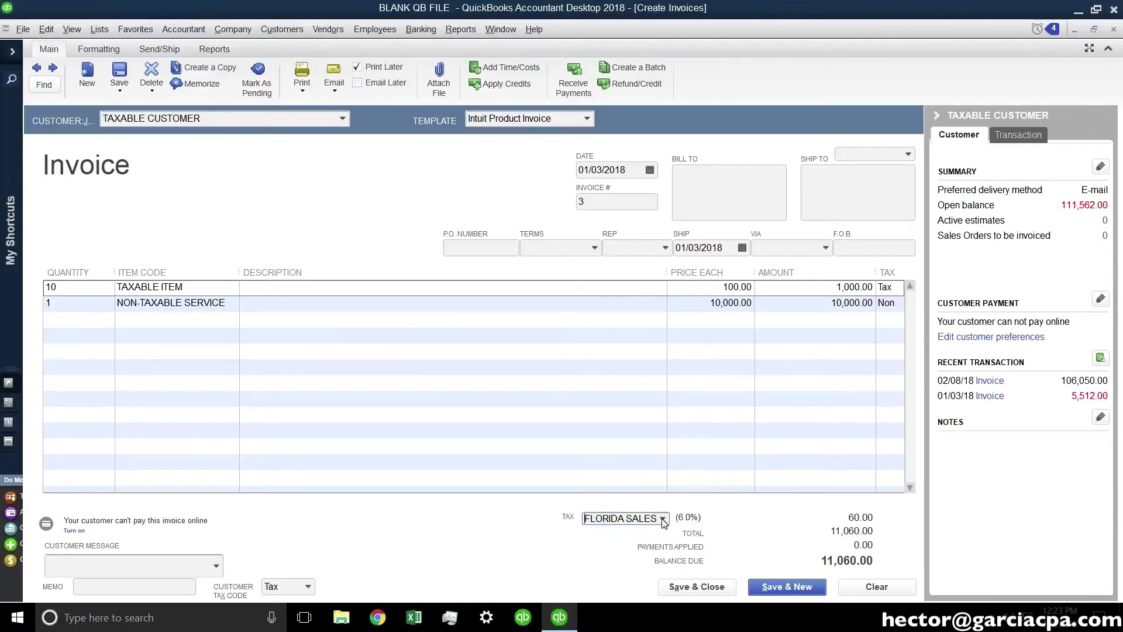
Switch the NON-TAXABLE SERVICE line's tax code to Tax and back to Non.
click(889, 286)
click(897, 305)
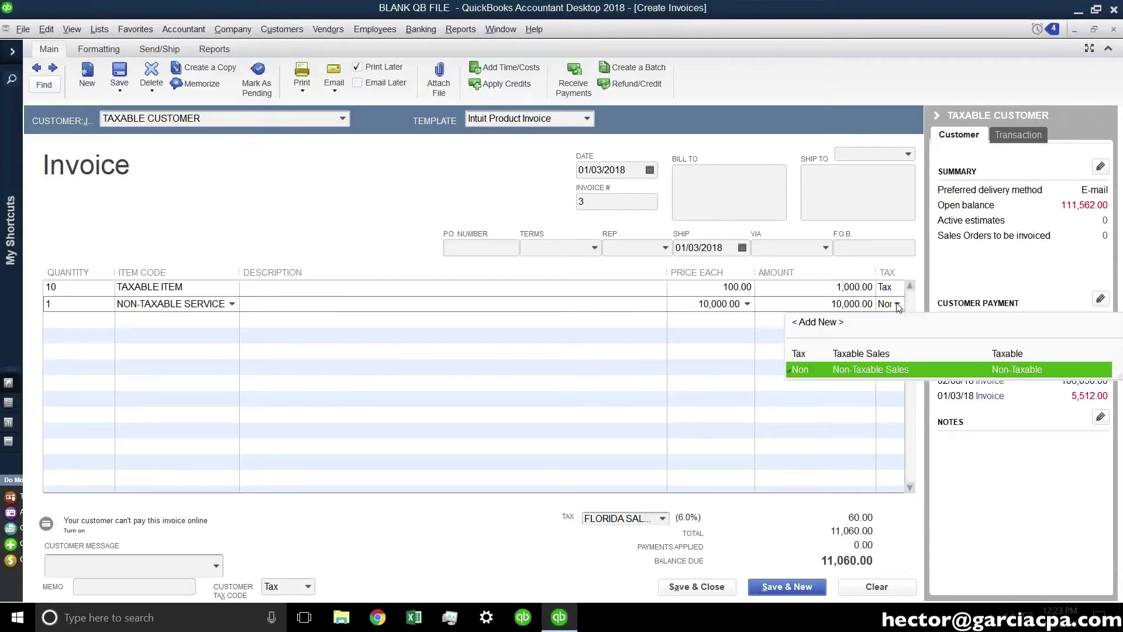
click(873, 354)
key(ctrl)
key(ctrl)
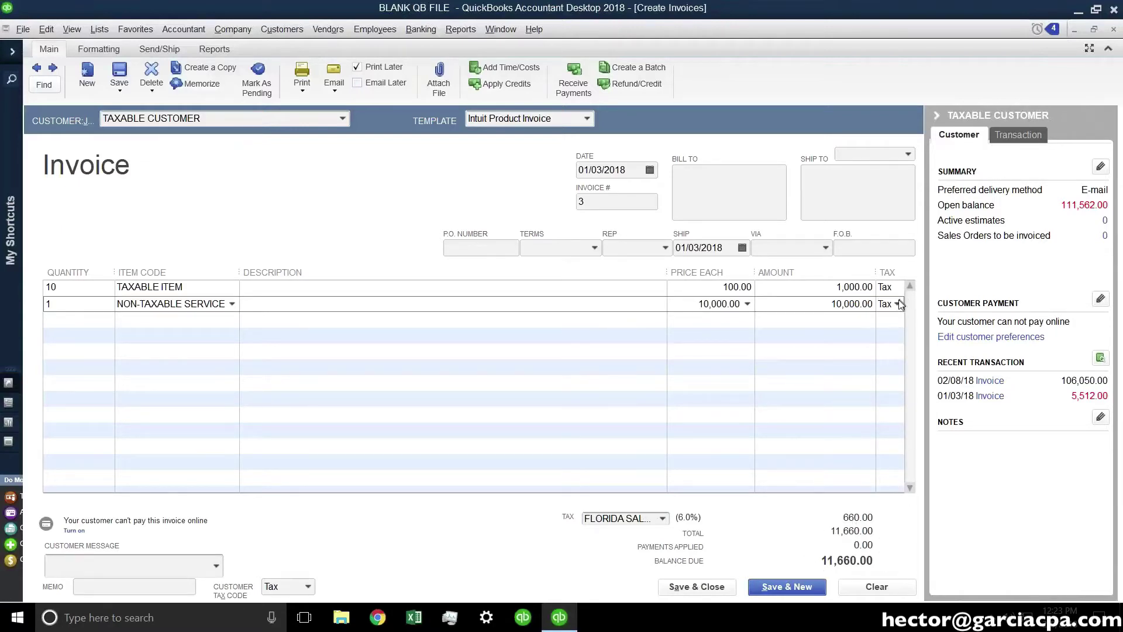
click(899, 304)
click(861, 364)
Narrow the invoice's description column slightly, and save and close the invoice.
drag(667, 272, 643, 277)
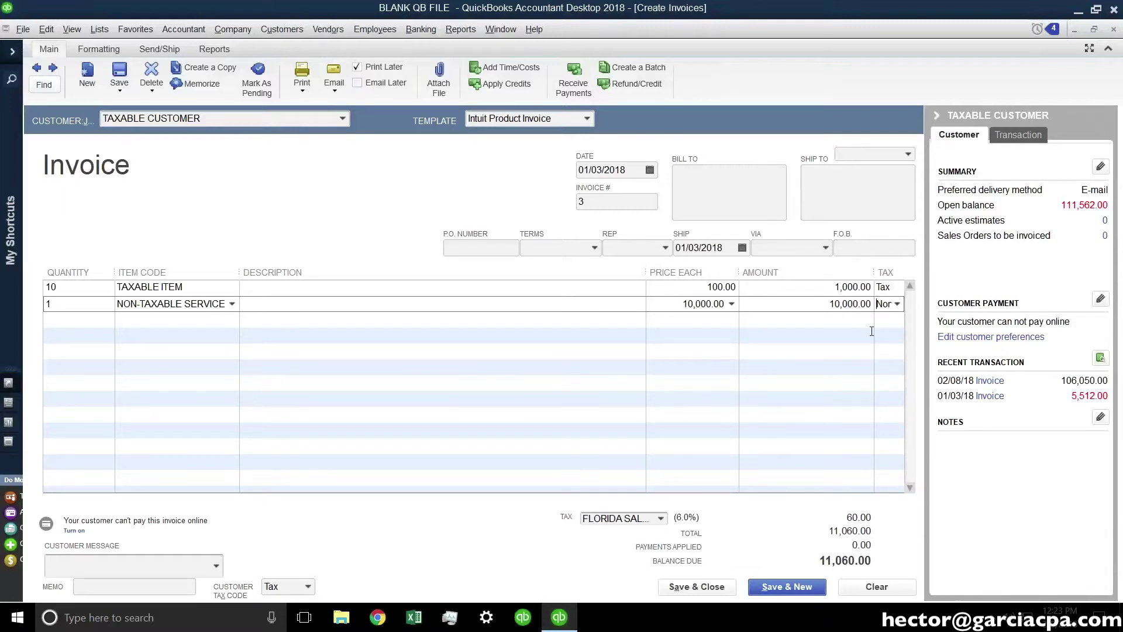
click(888, 287)
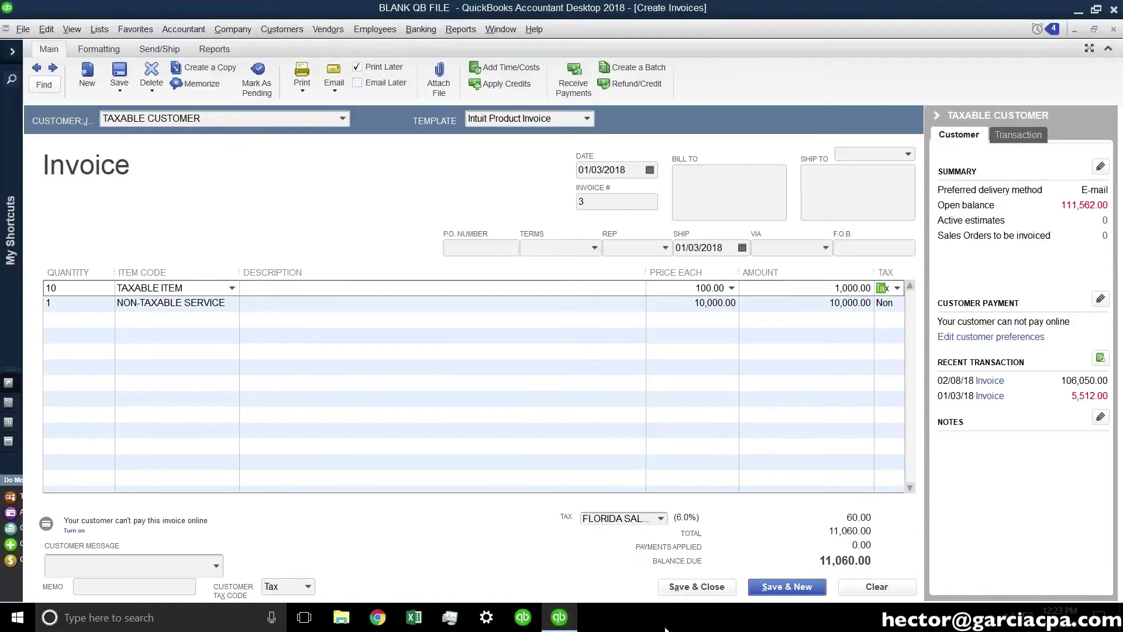
click(696, 586)
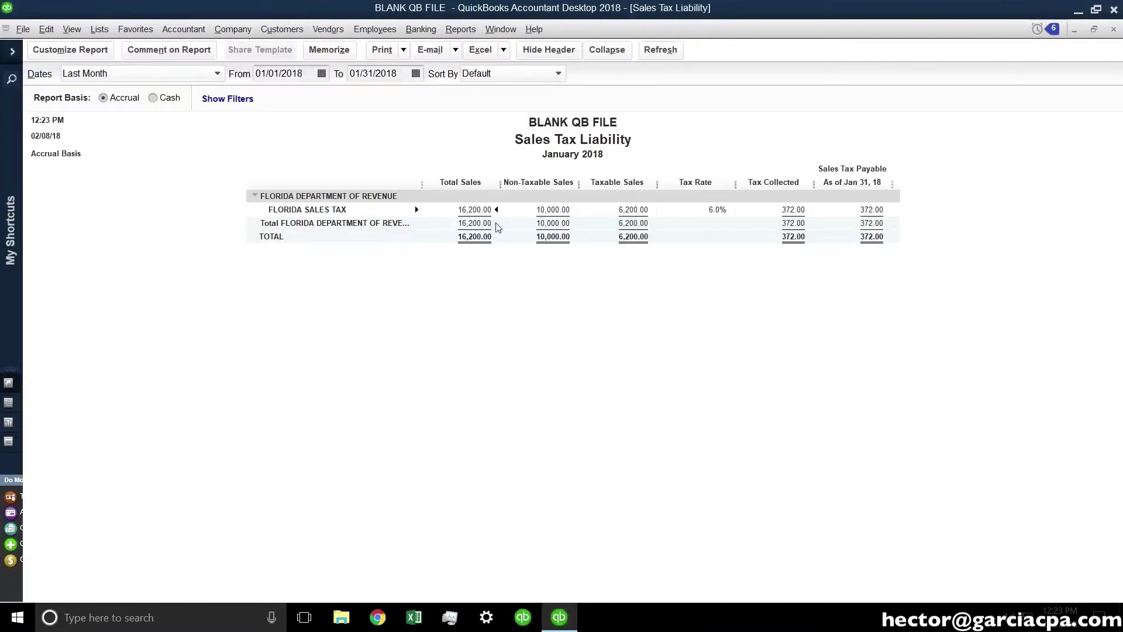
Examine the total, non-taxable and taxable sales and tax collected for FLORIDA SALES TAX, along with the report basis.
click(477, 214)
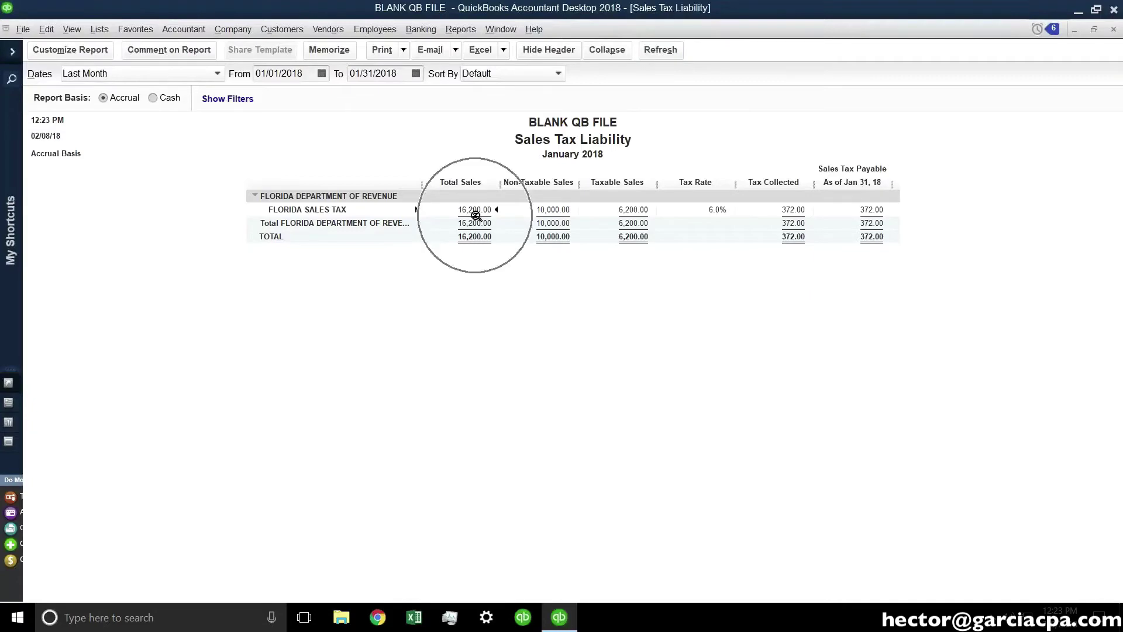
click(556, 211)
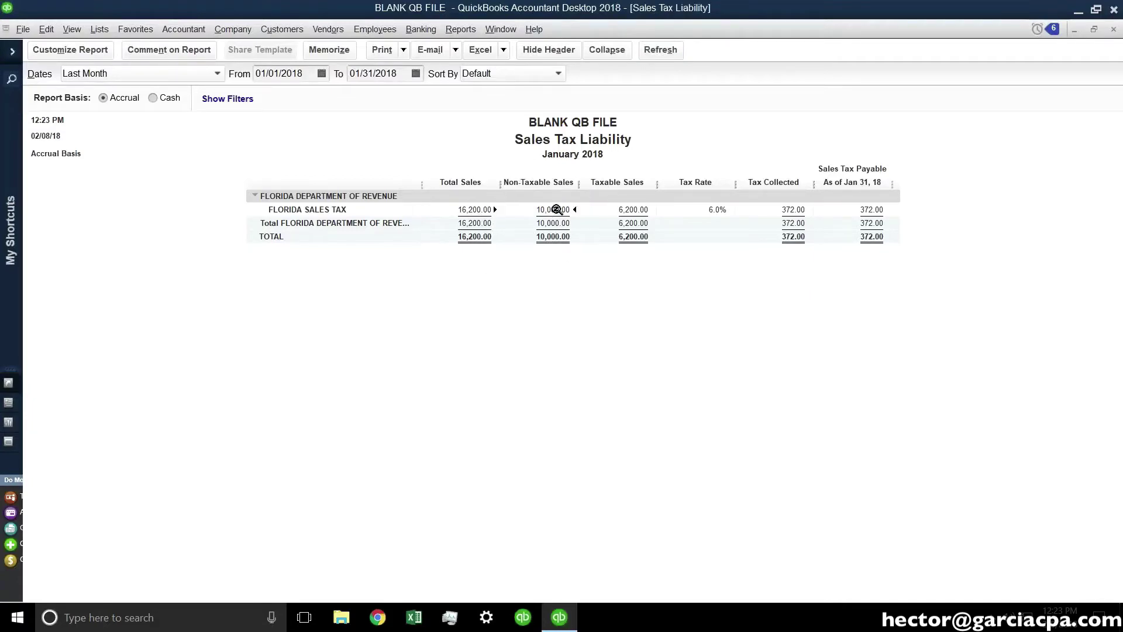
click(638, 209)
click(793, 212)
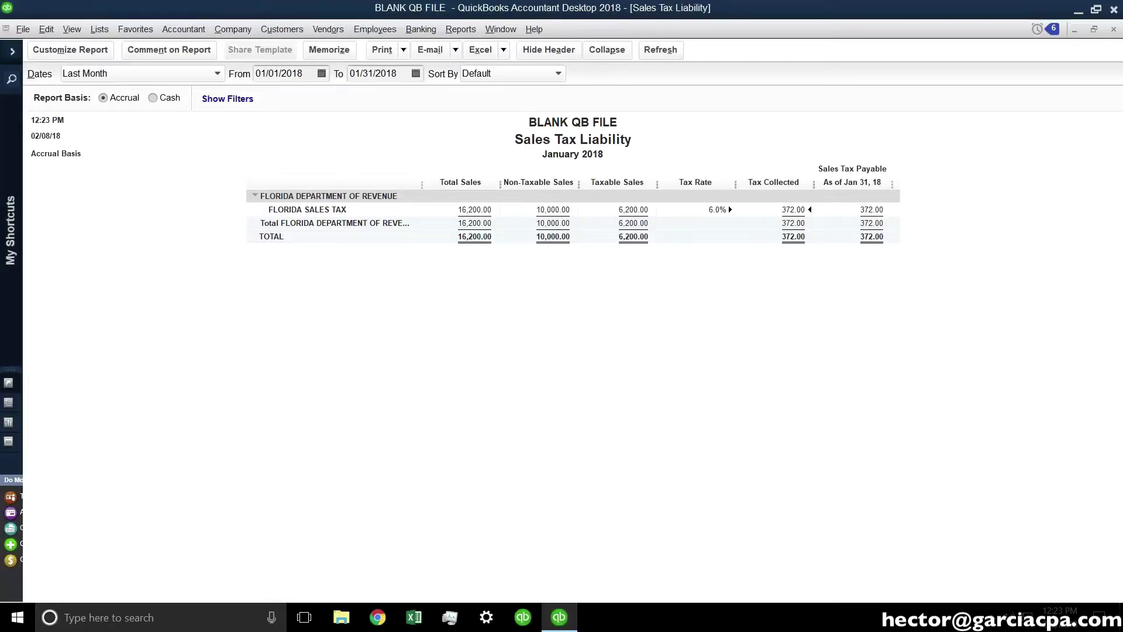
click(139, 101)
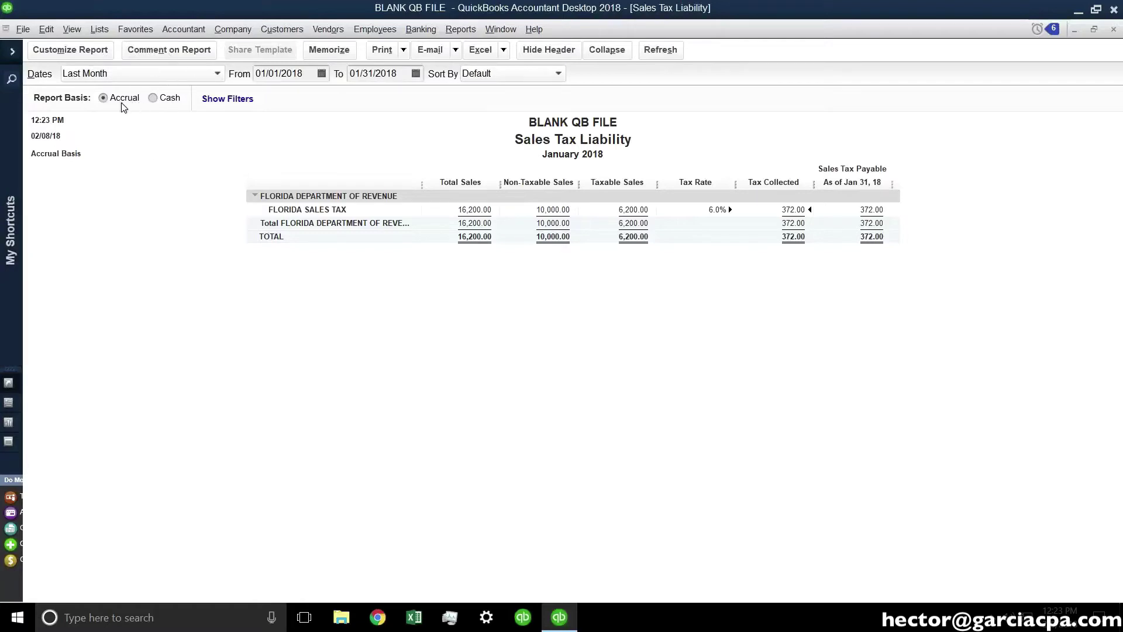
Open the company-wide Sales Tax preferences and keep sales tax owed as of invoice date (Accrual Basis).
click(46, 29)
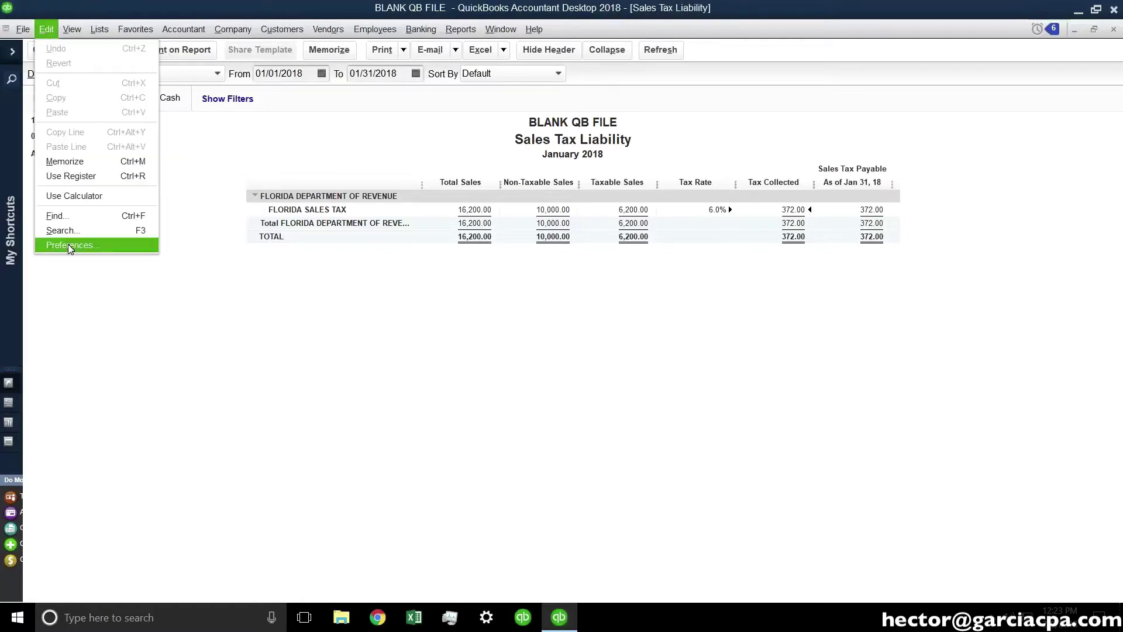
click(72, 249)
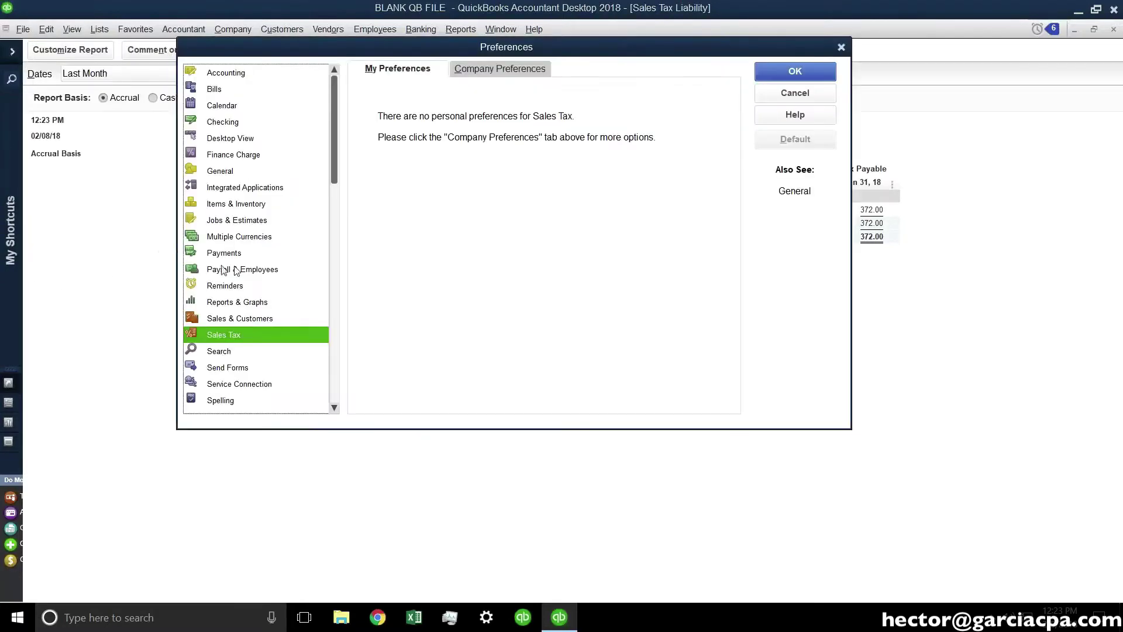
click(251, 331)
click(517, 69)
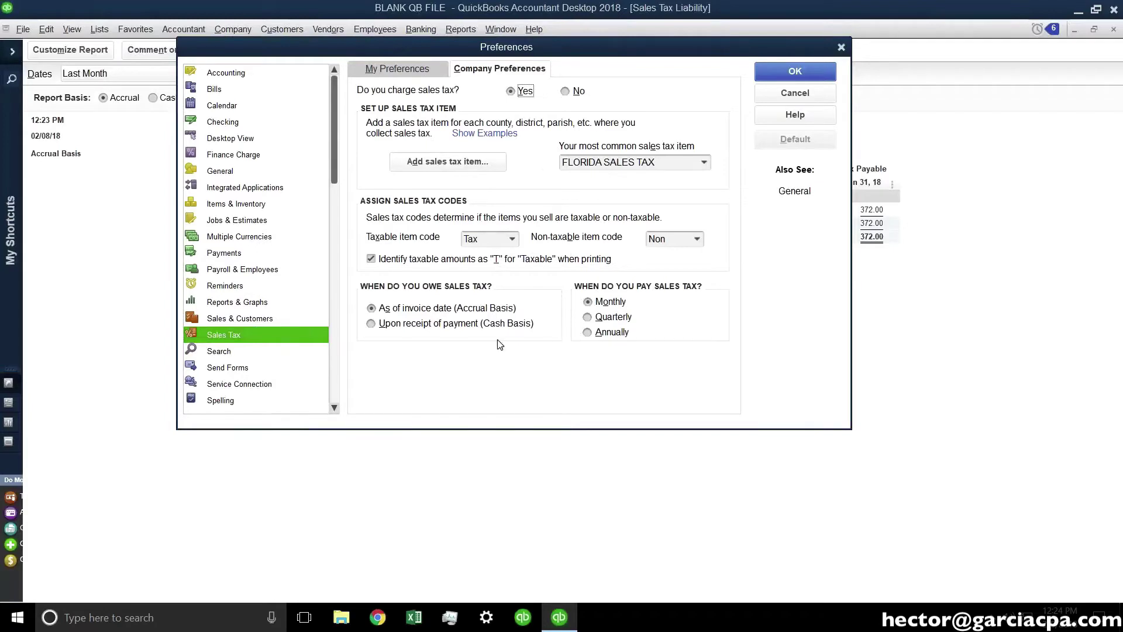
click(452, 318)
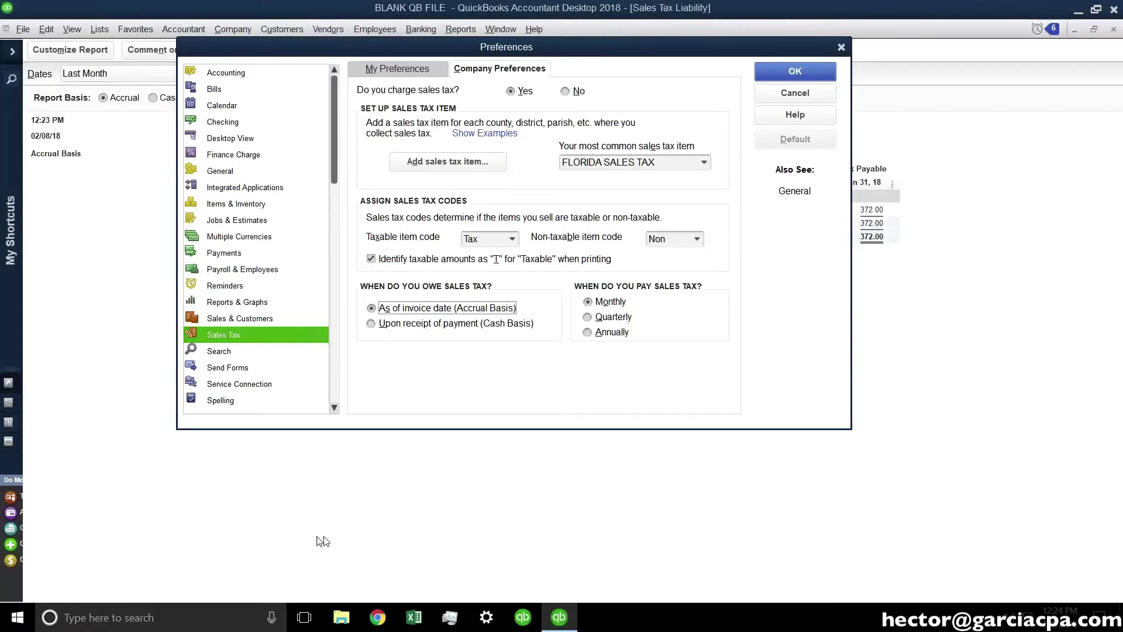
Switch the sales tax payment frequency to Quarterly, set it back to Monthly, and accept the preferences.
click(610, 295)
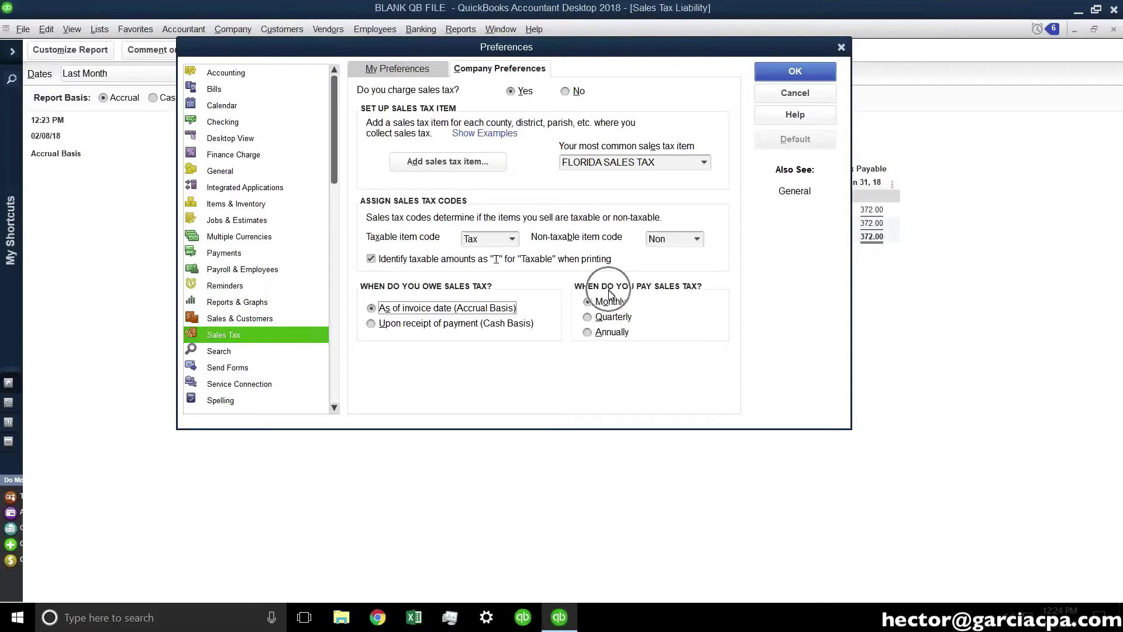
click(607, 319)
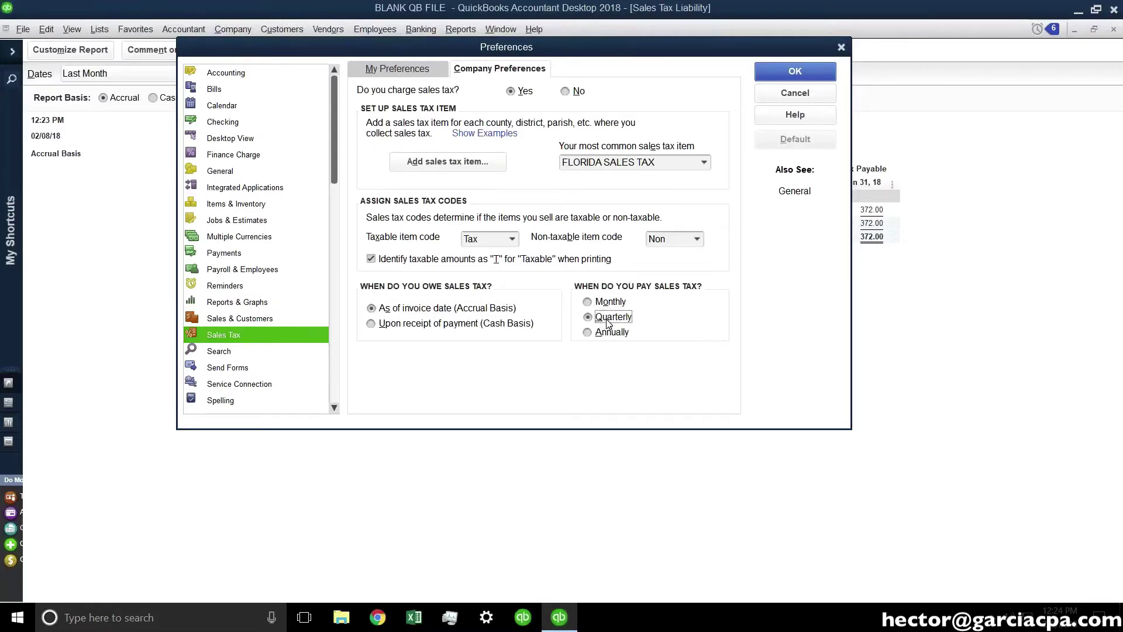
scroll(607, 324, down, 1)
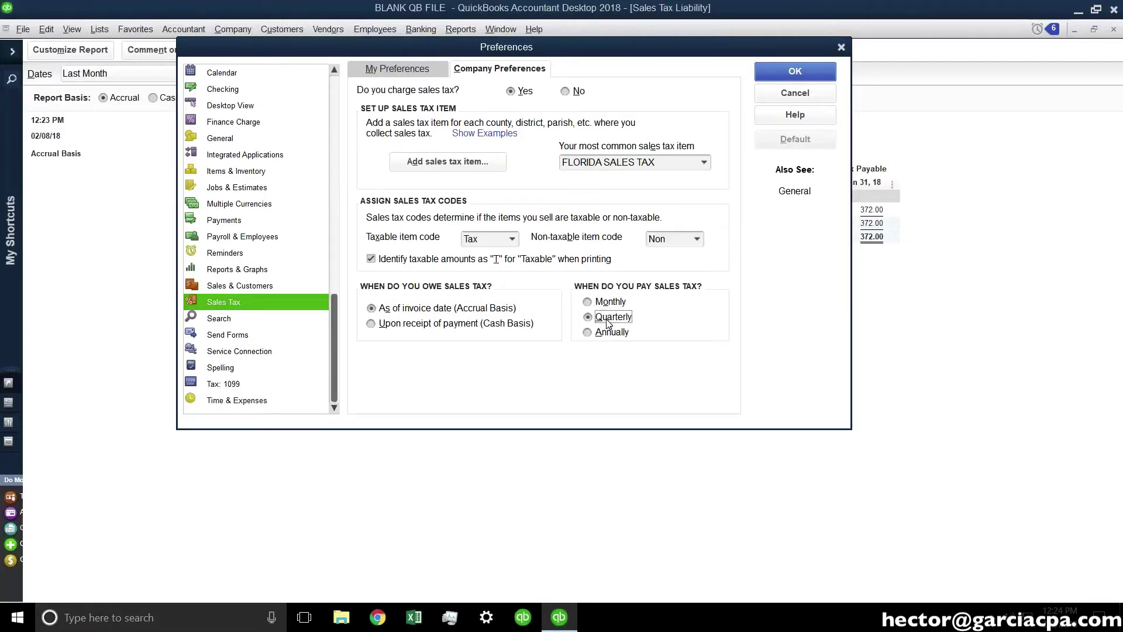
click(609, 303)
click(796, 72)
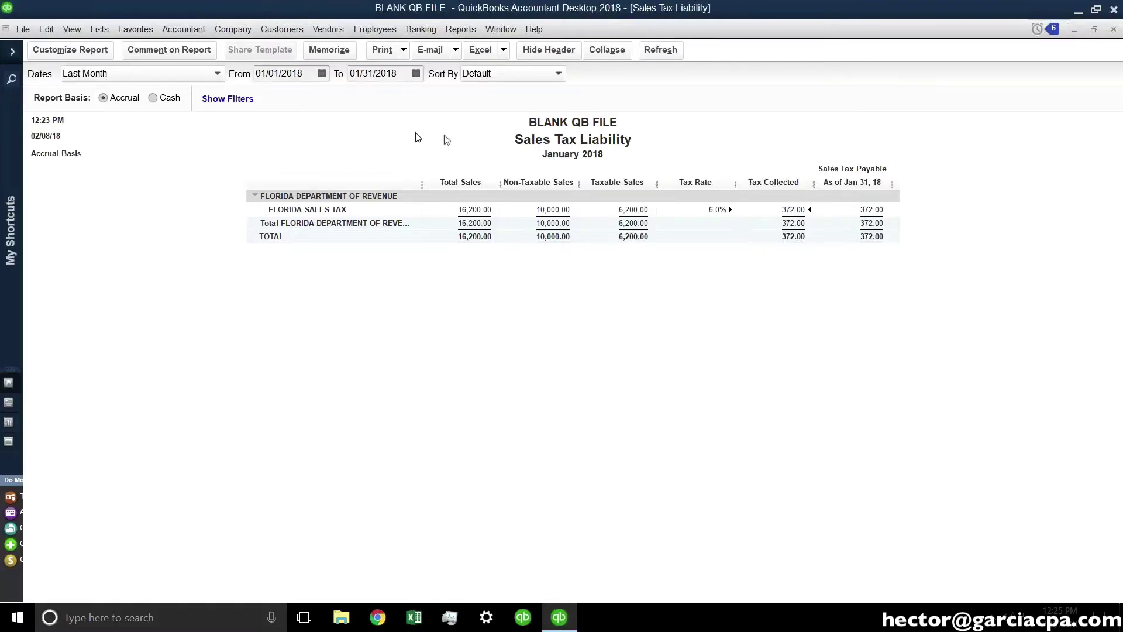
Open Pay Sales Tax for tax due through 01/31/2018 and mark the FLORIDA SALES TAX item for payment in full.
click(328, 29)
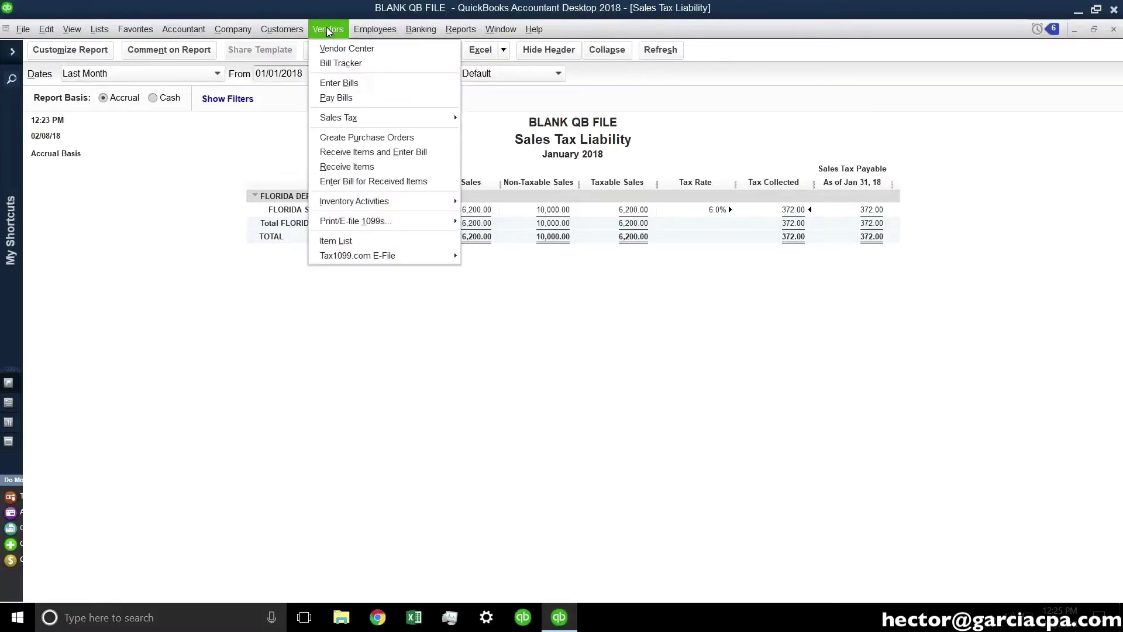
mouse_move(390, 117)
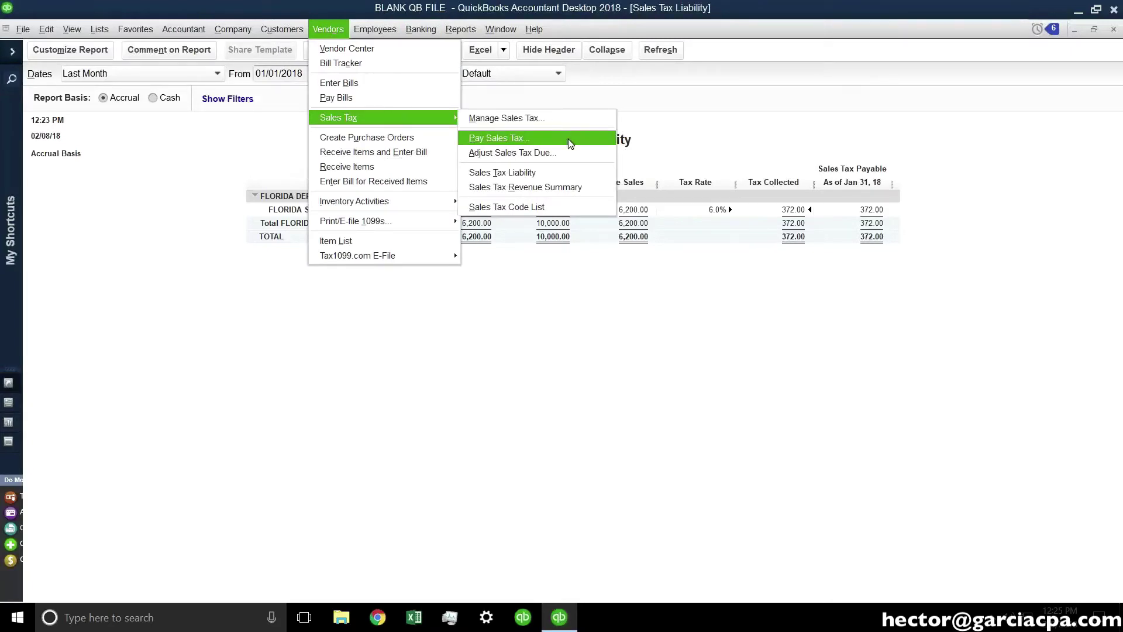
click(508, 140)
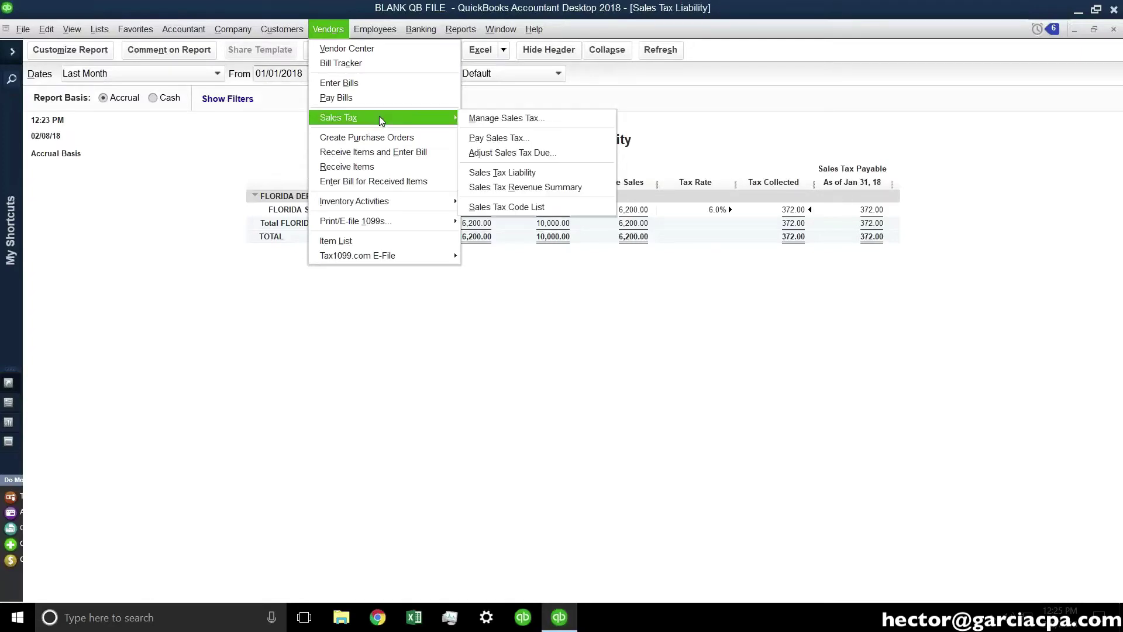
click(533, 145)
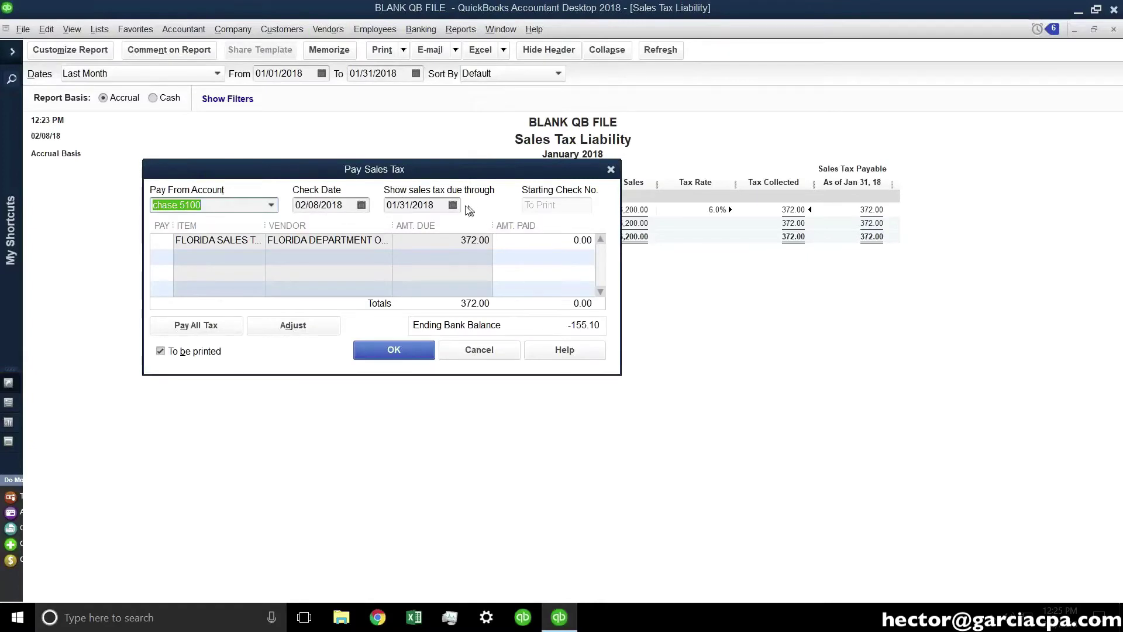
click(436, 205)
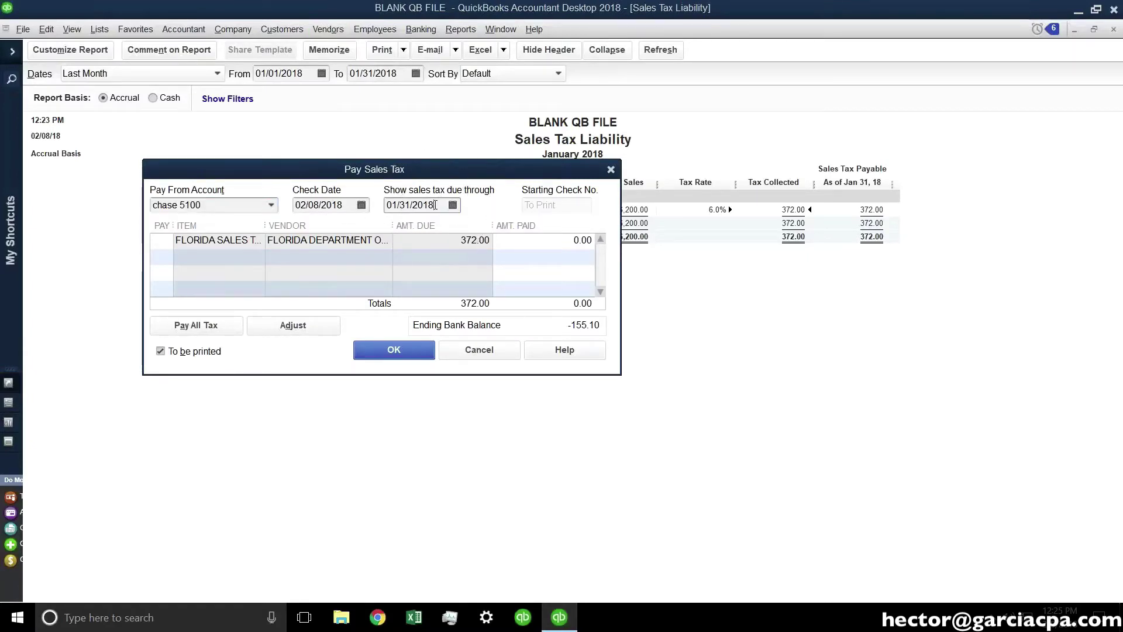
drag(442, 204, 381, 206)
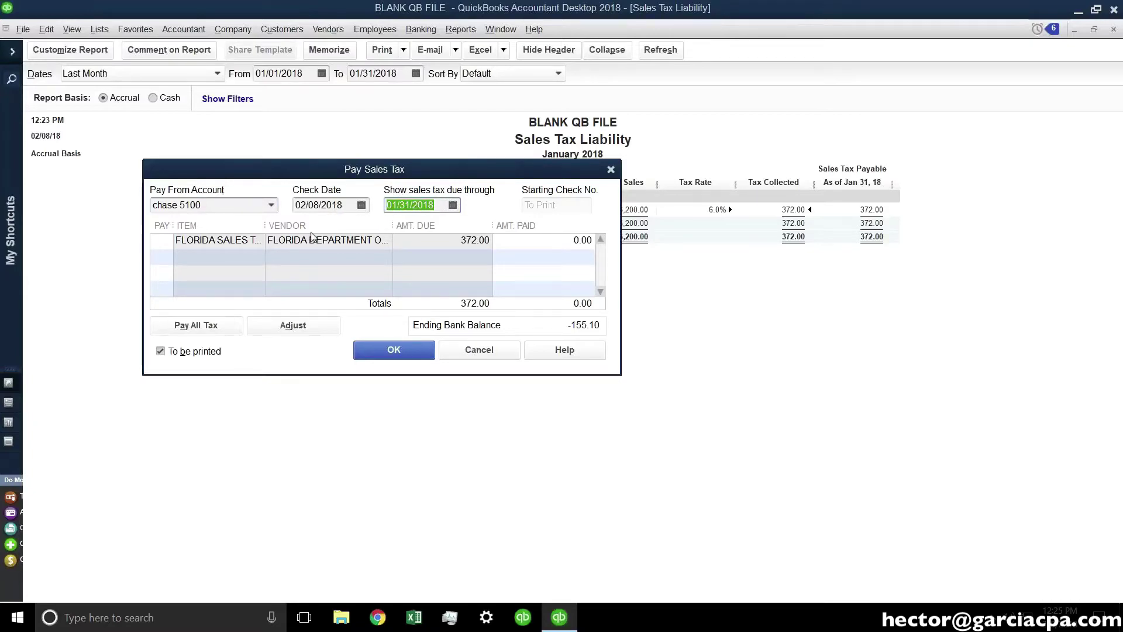
click(154, 239)
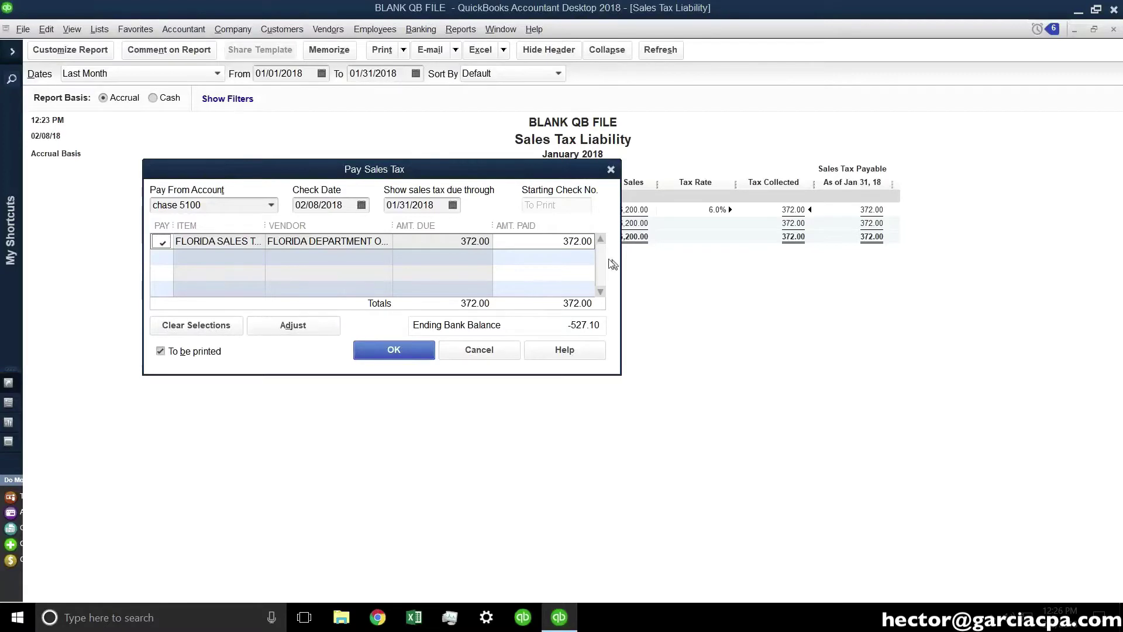
click(551, 240)
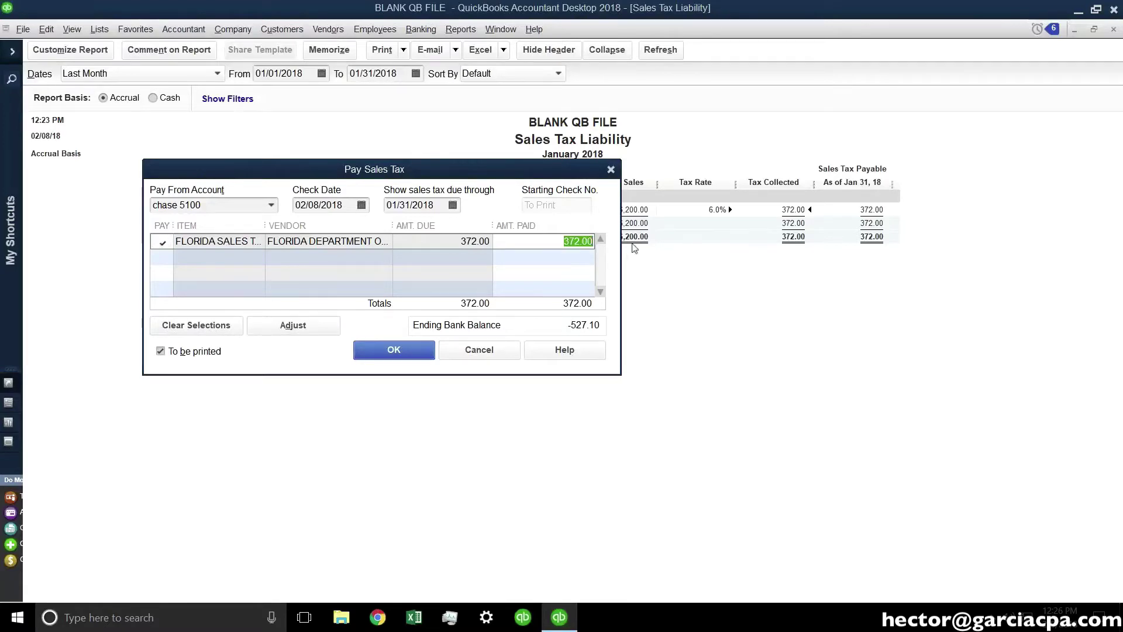
Start a sales tax adjustment for FLORIDA DEPARTMENT OF REVENUE that reduces the sales tax by 30.
click(303, 327)
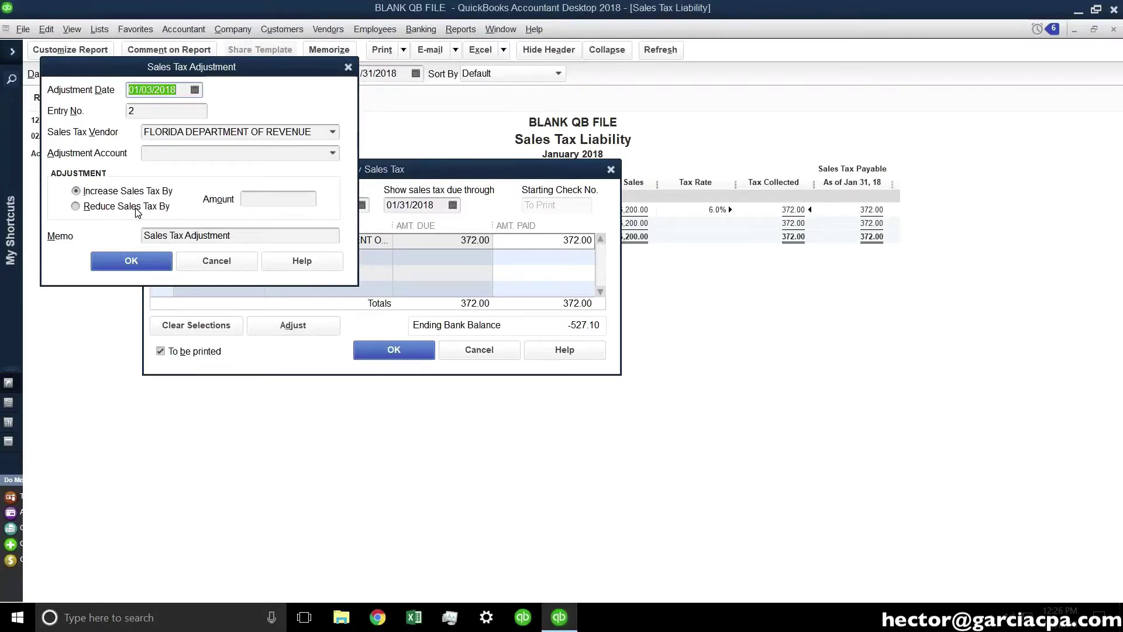
click(124, 211)
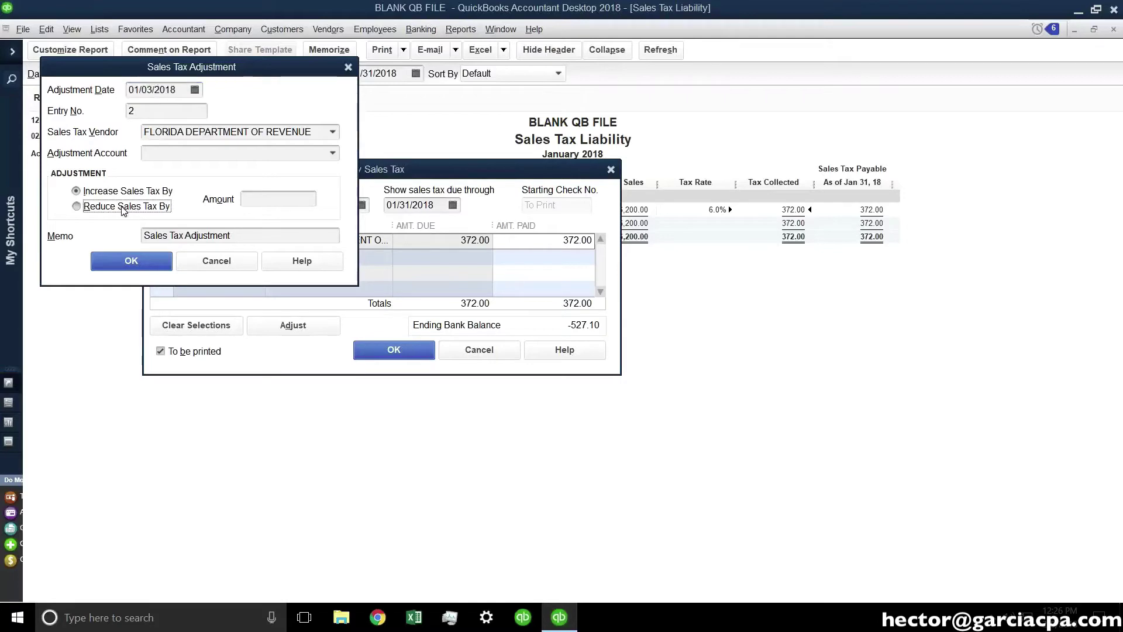
key(Tab)
text(30)
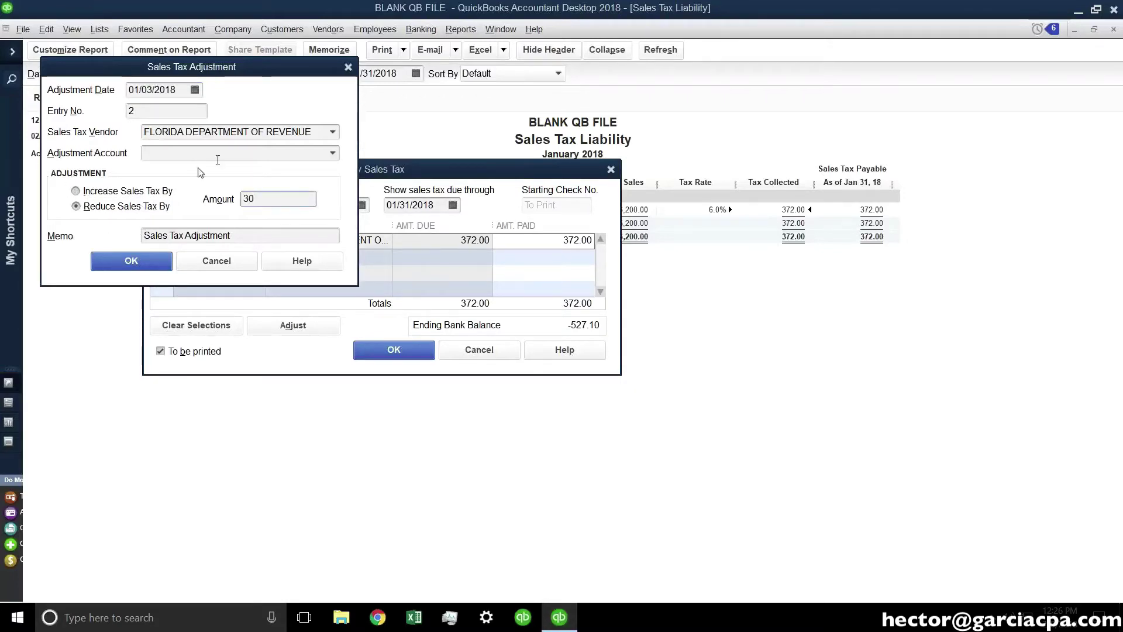
Enter SALES TAX ALLOWENCE as the adjustment account and open the setup for this new account.
click(169, 152)
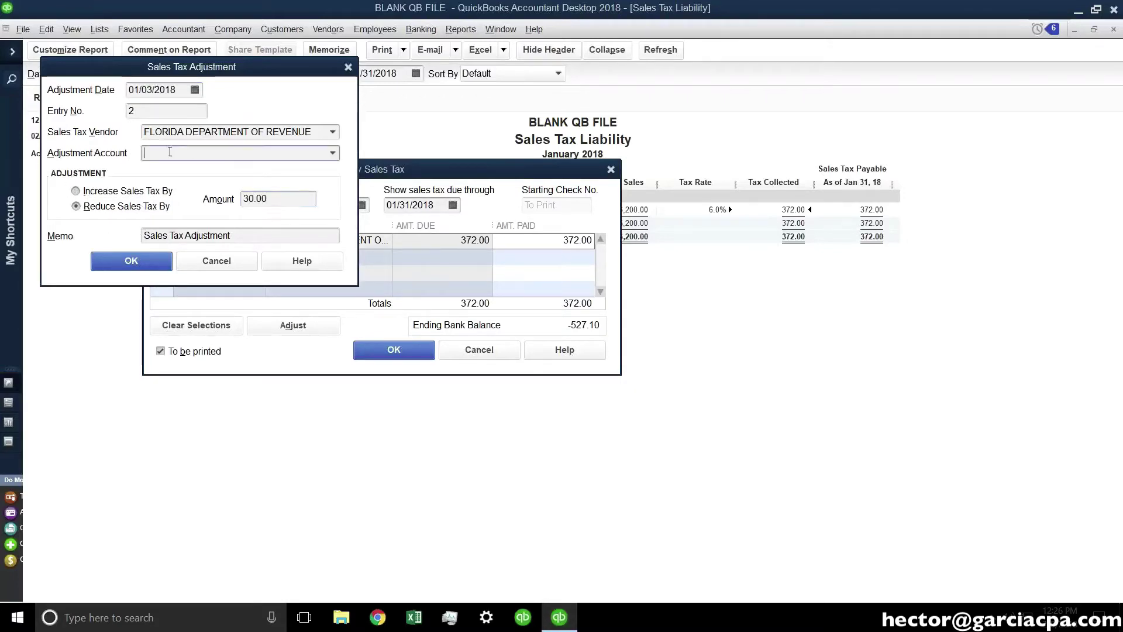
text(s)
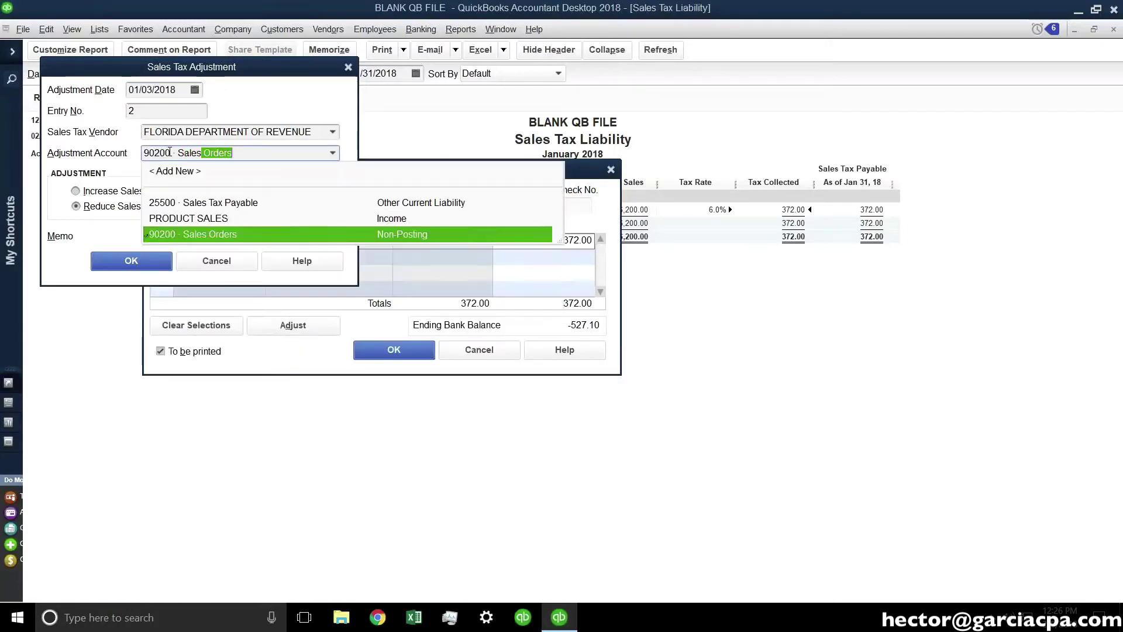
text(ales tax ALLOWE)
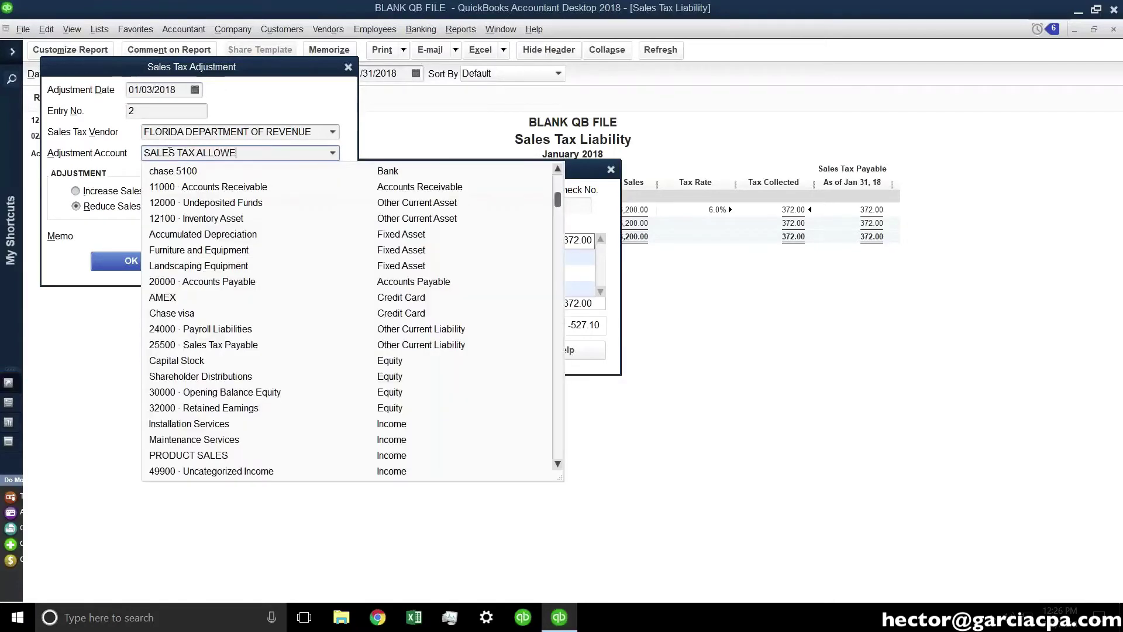
text(NCE)
key(Tab)
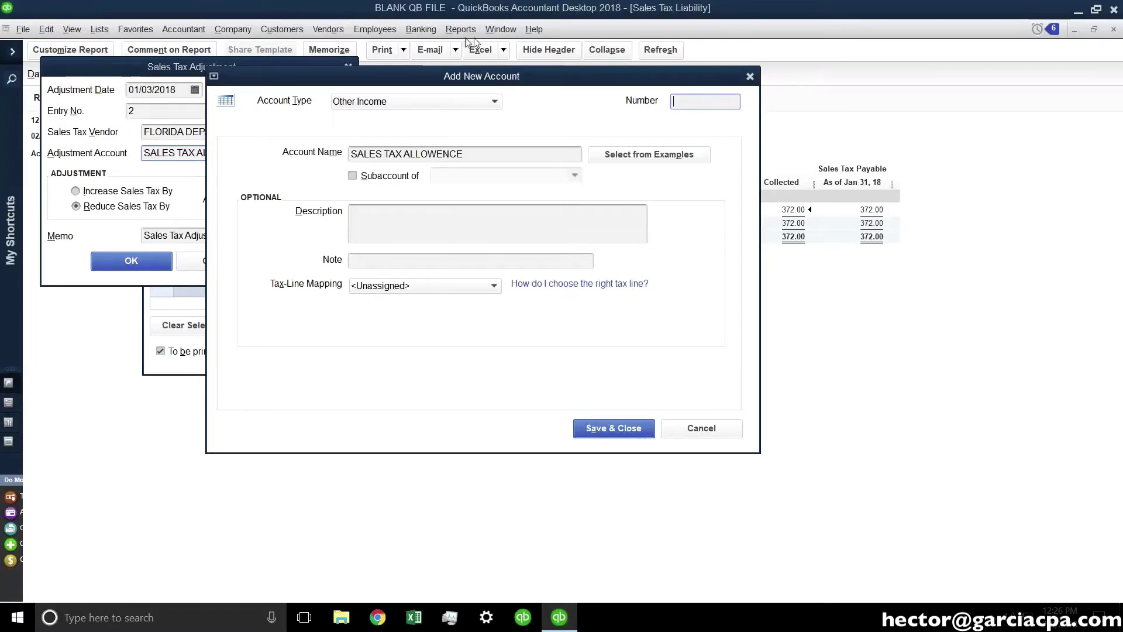
Correct the new account's name to SALES TAX ALLOWANCE, keep the Other Income type and save the account.
click(430, 156)
key(BackSpace)
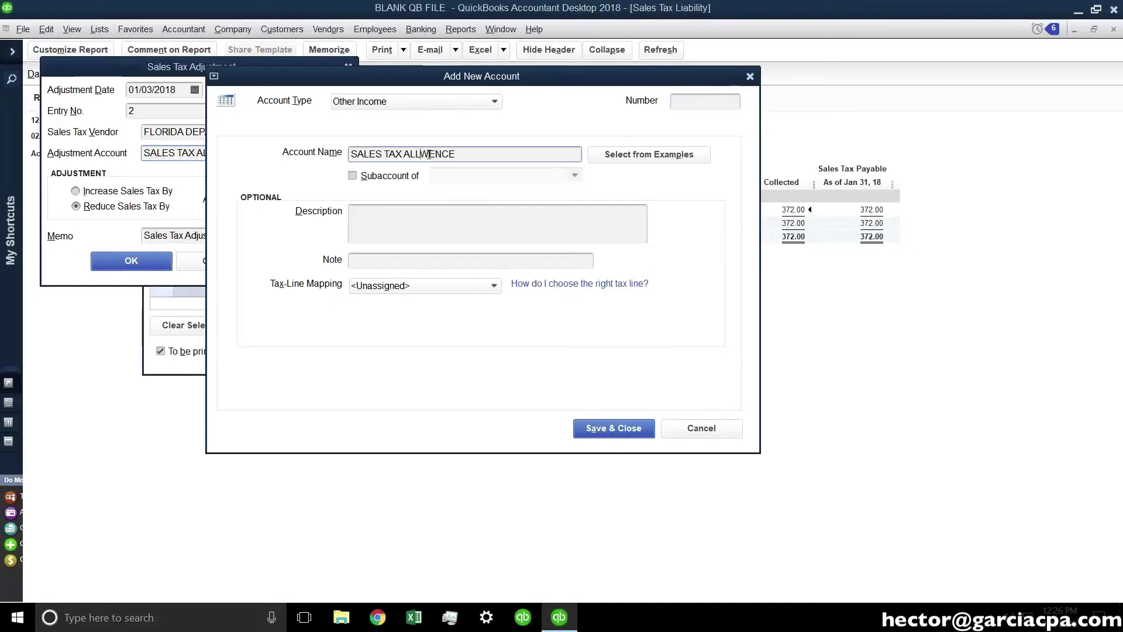
text(O)
key(Right)
key(Delete)
text(A)
drag(476, 155, 196, 156)
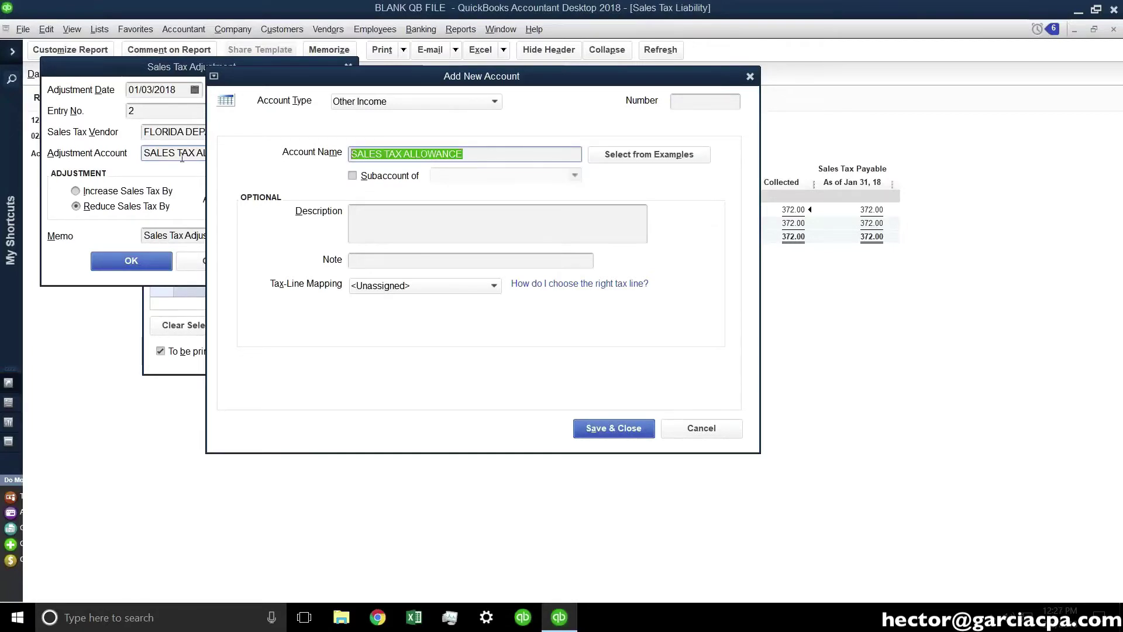
click(372, 106)
click(386, 322)
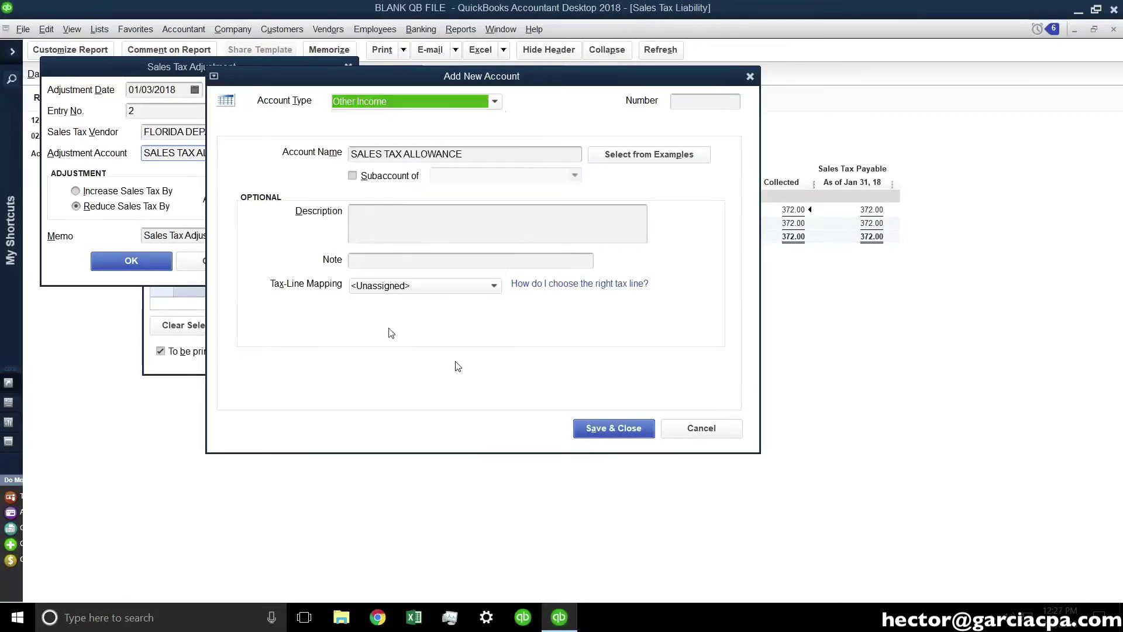
click(602, 434)
Record the 30.00 sales tax reduction against SALES TAX ALLOWANCE and acknowledge the warning.
key(Tab)
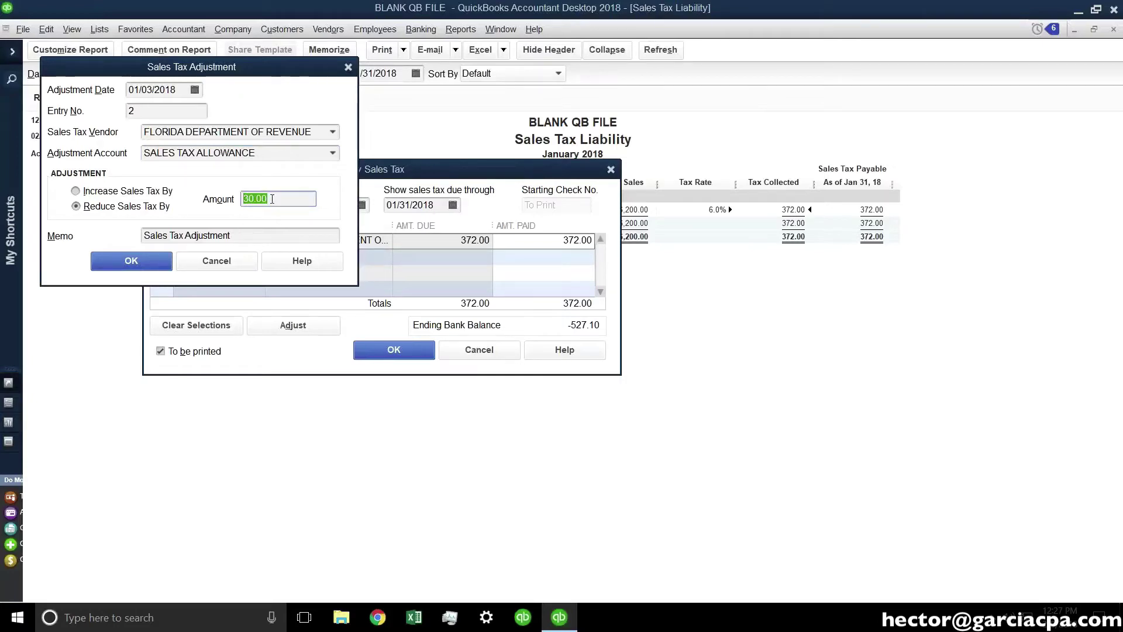
click(122, 263)
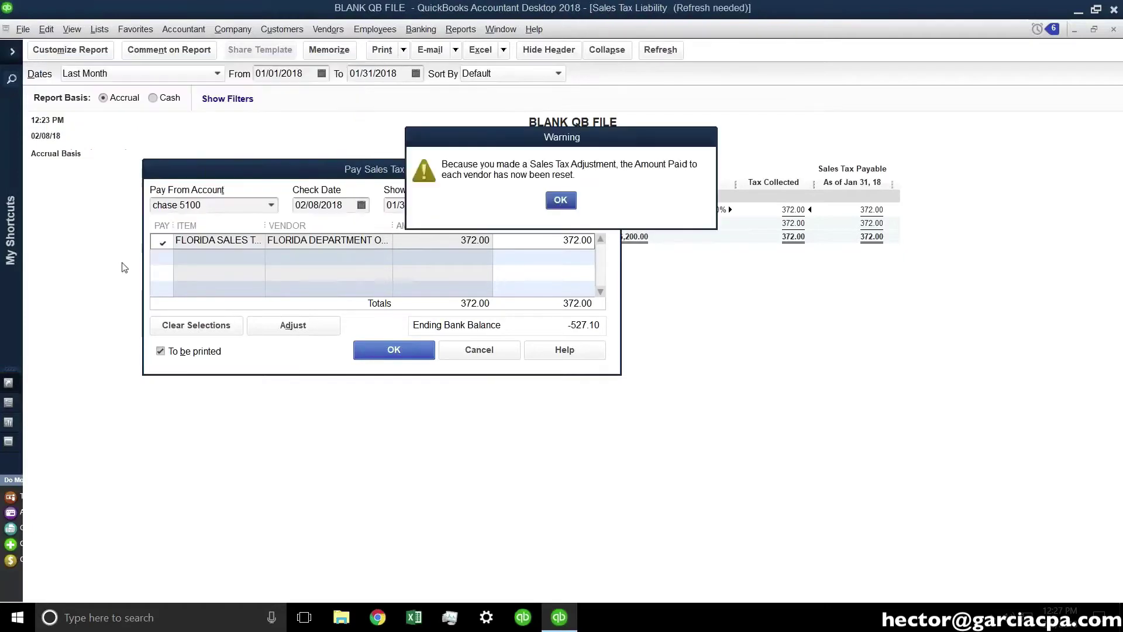
click(560, 201)
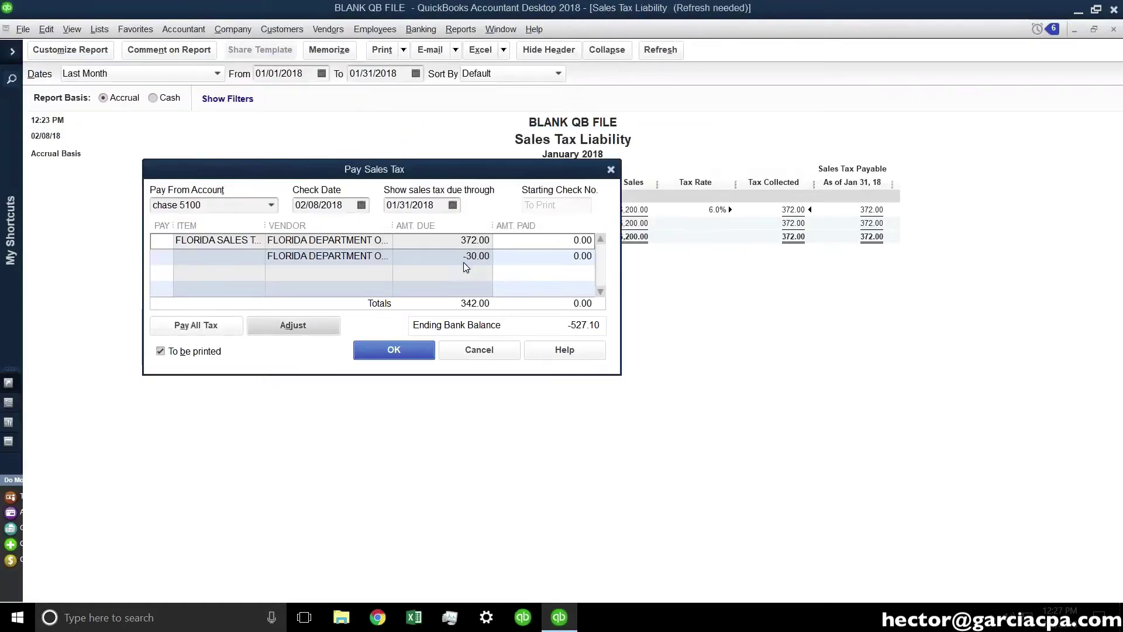
Mark both the FLORIDA SALES TAX item and the -30.00 adjustment for payment, and record the sales tax payment.
click(468, 260)
click(162, 241)
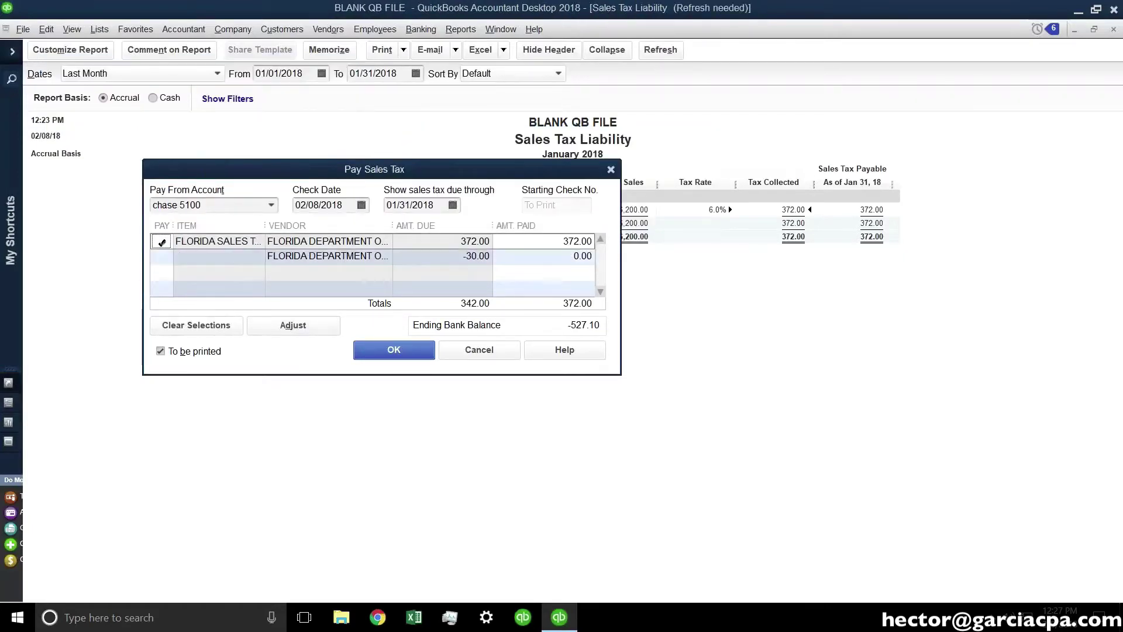
click(162, 258)
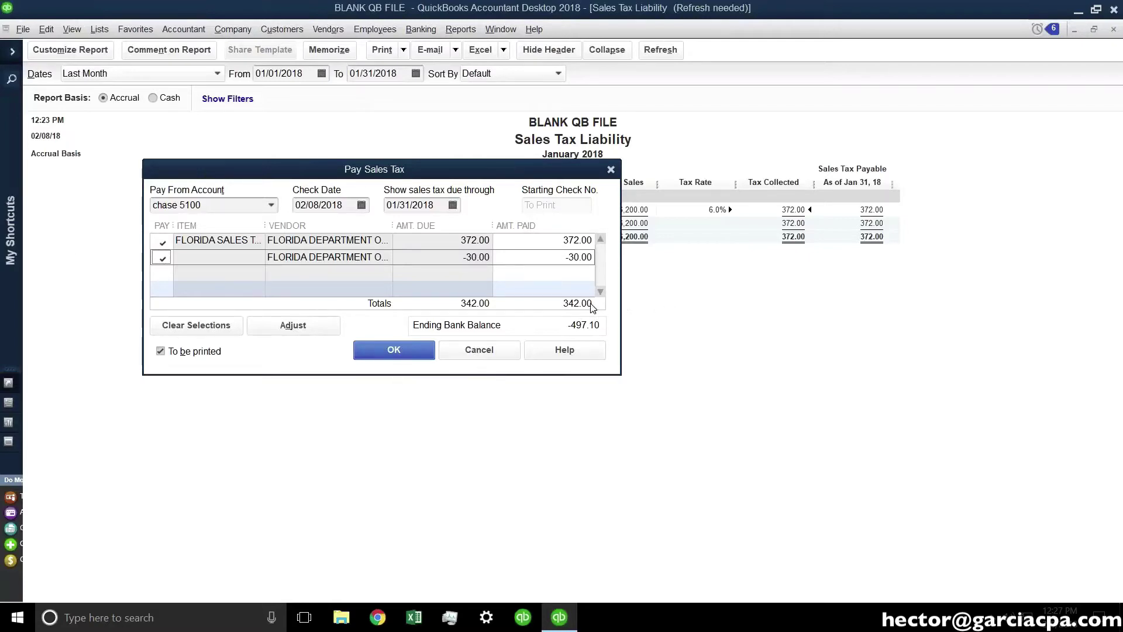
click(414, 355)
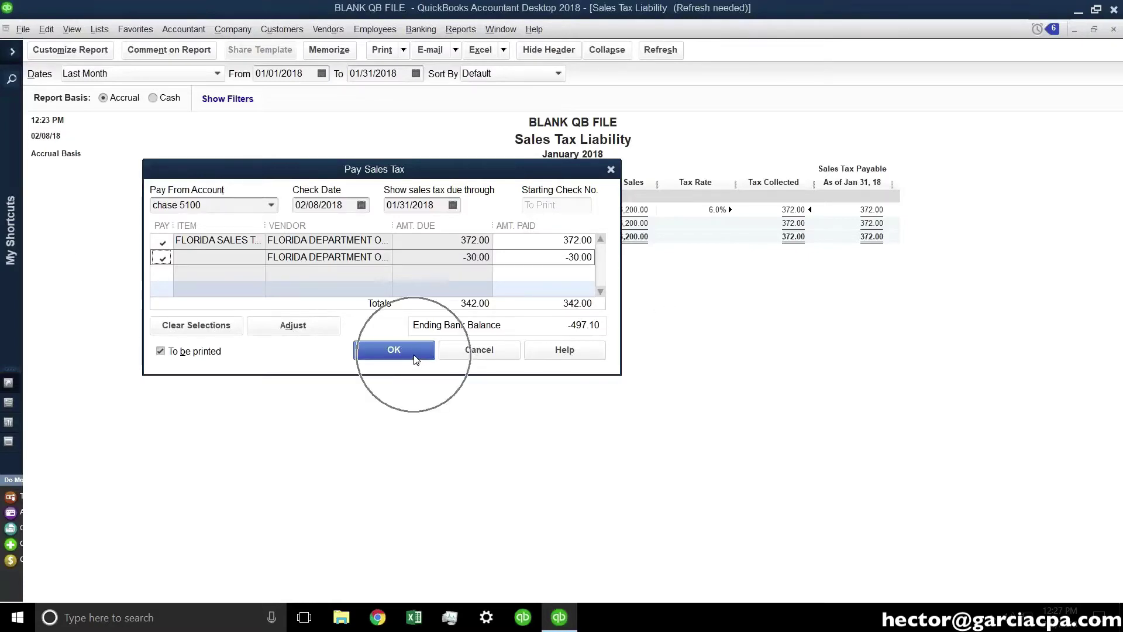
click(413, 355)
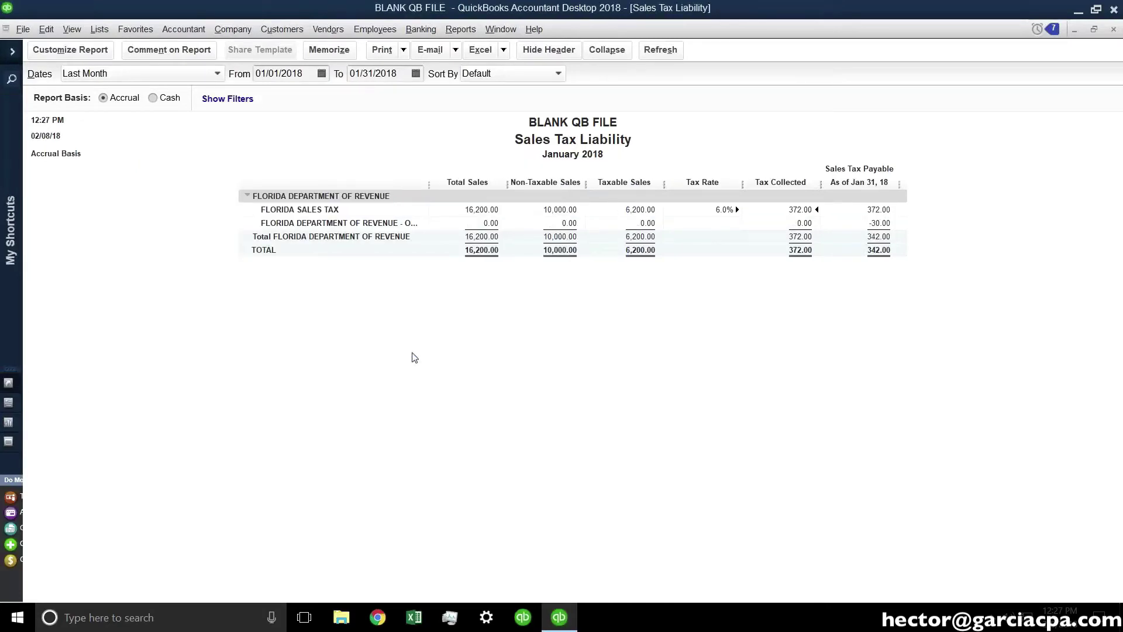
Start a regular check from the Chase bank account payable to FLORIDA DEPARTMENT OF REVENUE.
key(ctrl+w)
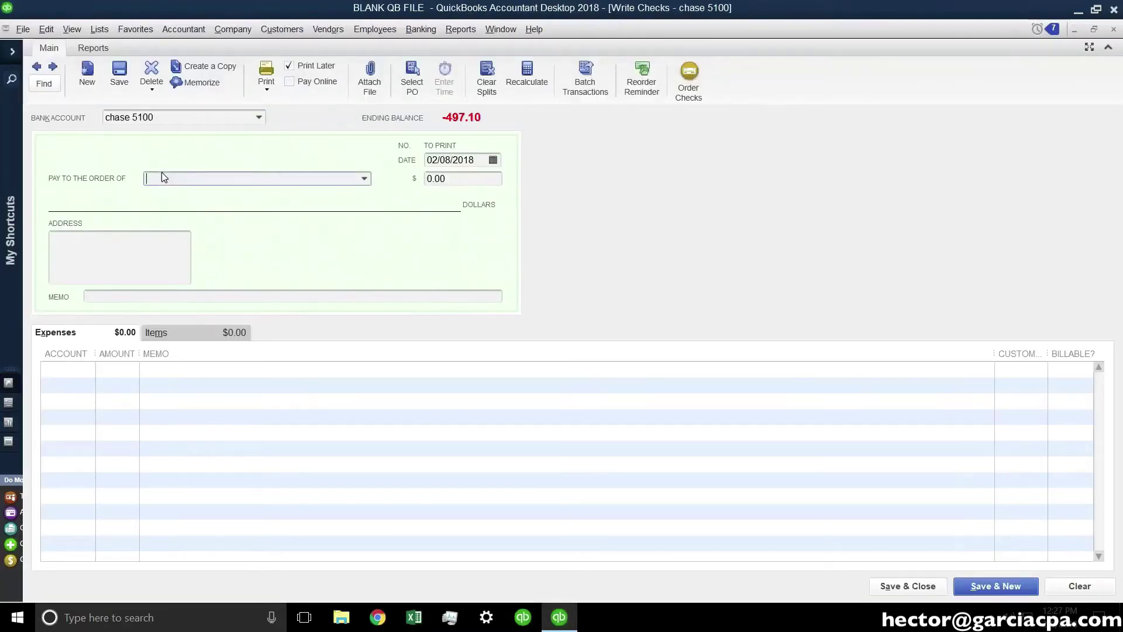
text(flo)
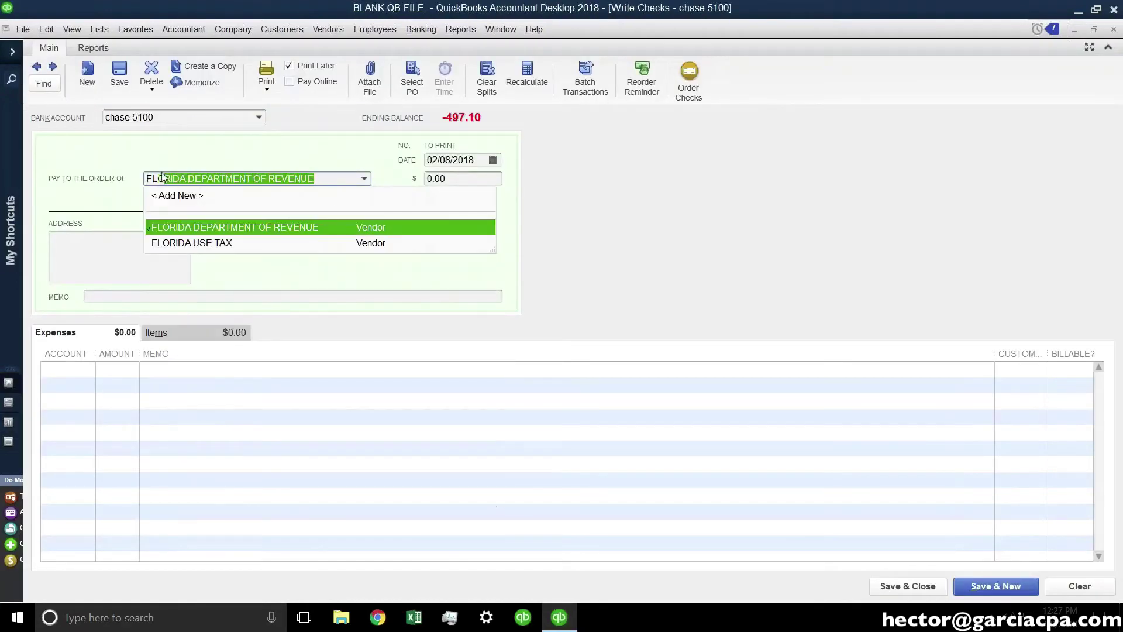
click(206, 227)
click(545, 296)
Add an expense line of 342 to 25500 Sales Tax Payable on the check and widen the account column.
click(65, 369)
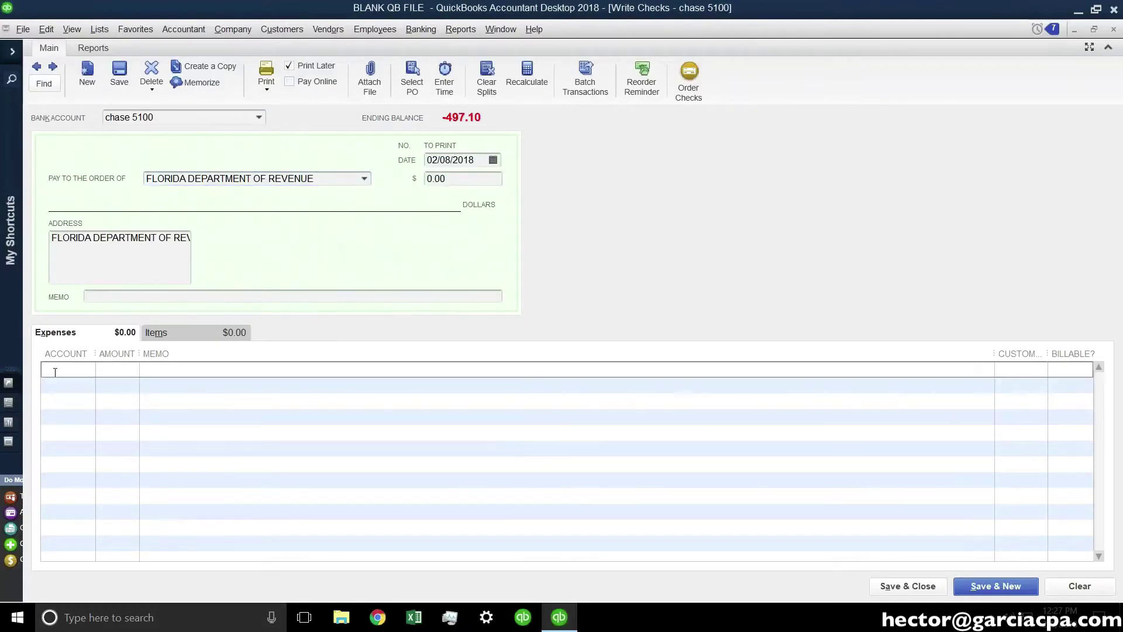
text(sales)
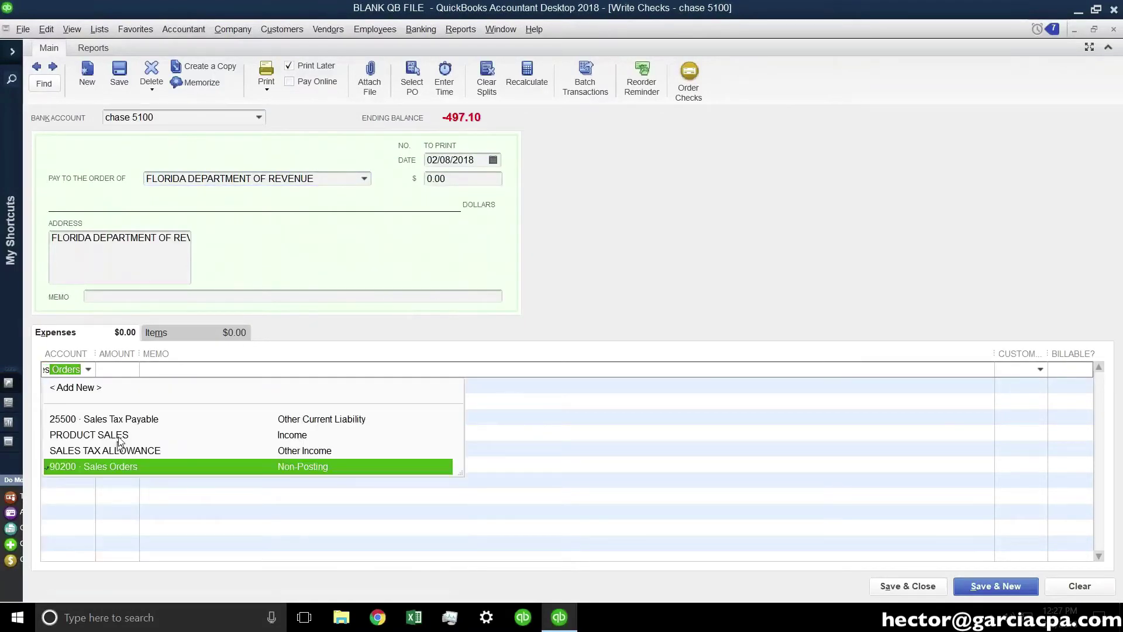
click(124, 420)
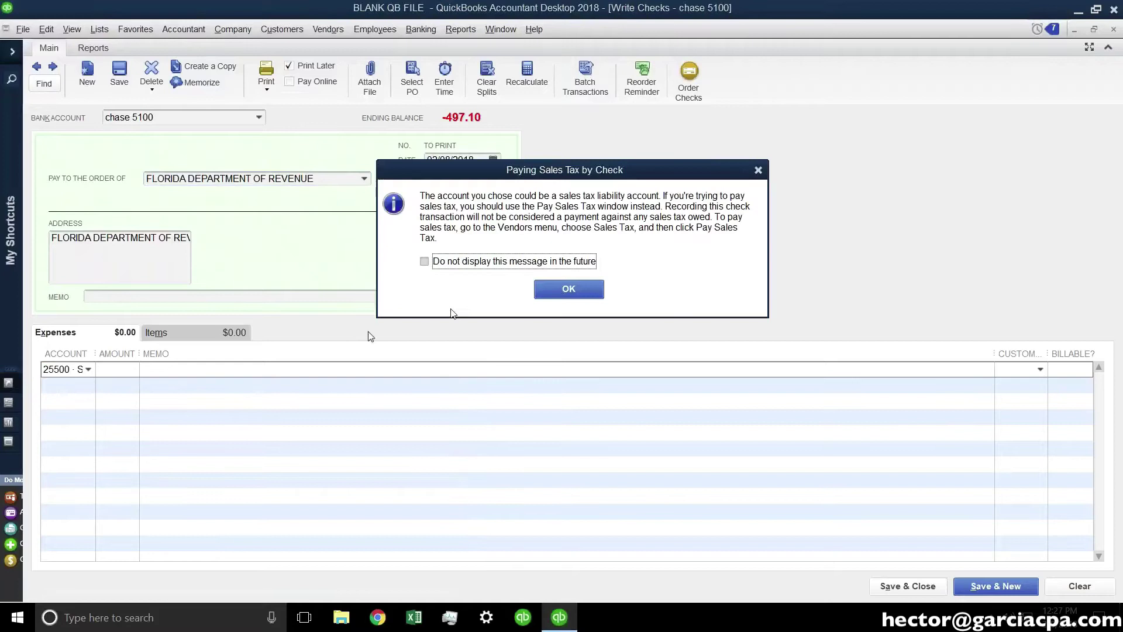
click(547, 292)
drag(96, 355, 138, 357)
click(158, 369)
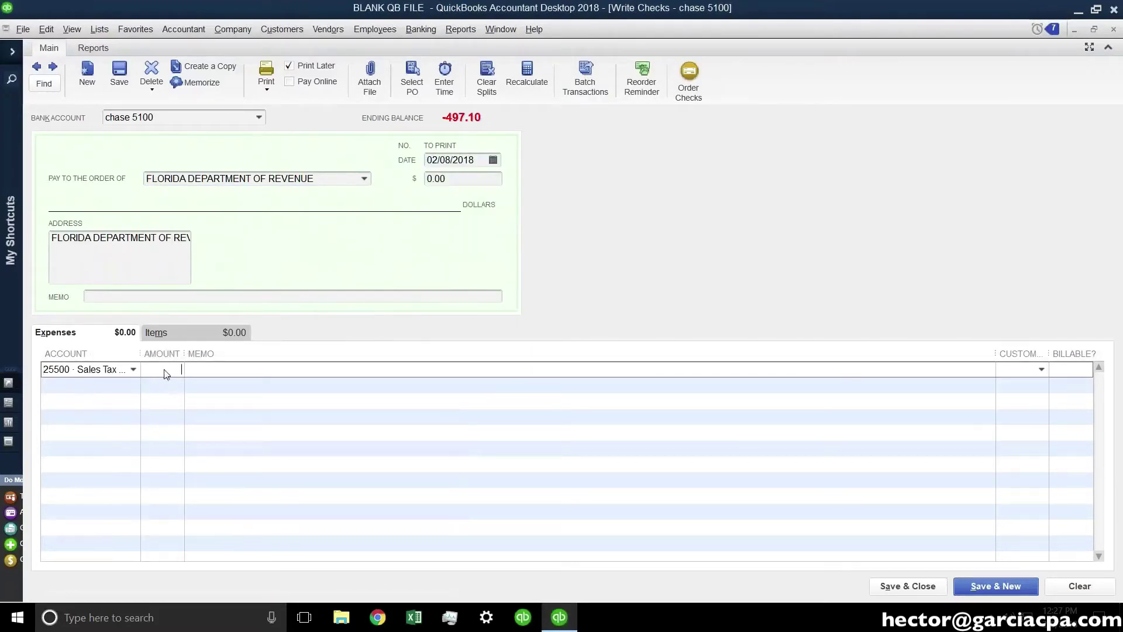
text(342)
click(218, 392)
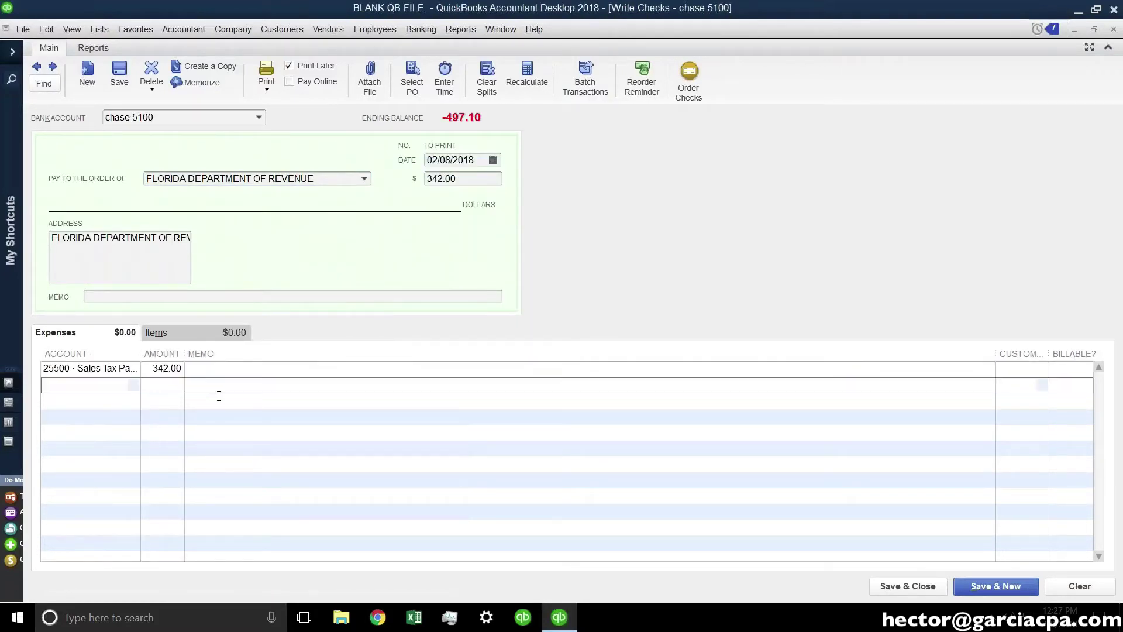
drag(140, 354, 173, 354)
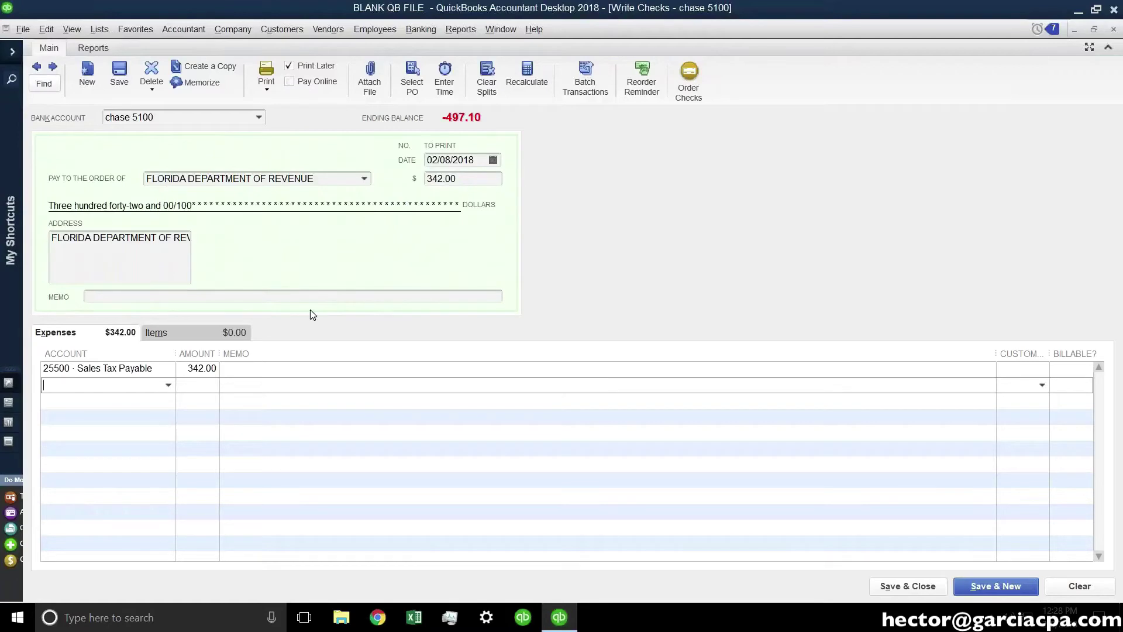
Discard the check to FLORIDA DEPARTMENT OF REVENUE and return to the Sales Tax Liability report.
click(911, 582)
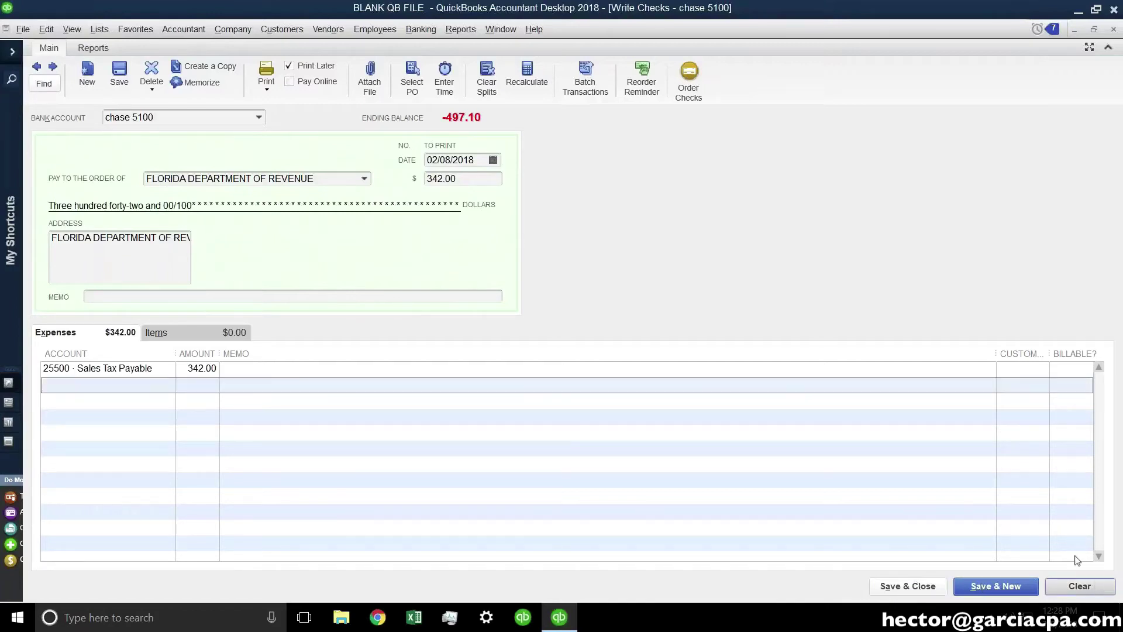
click(1113, 29)
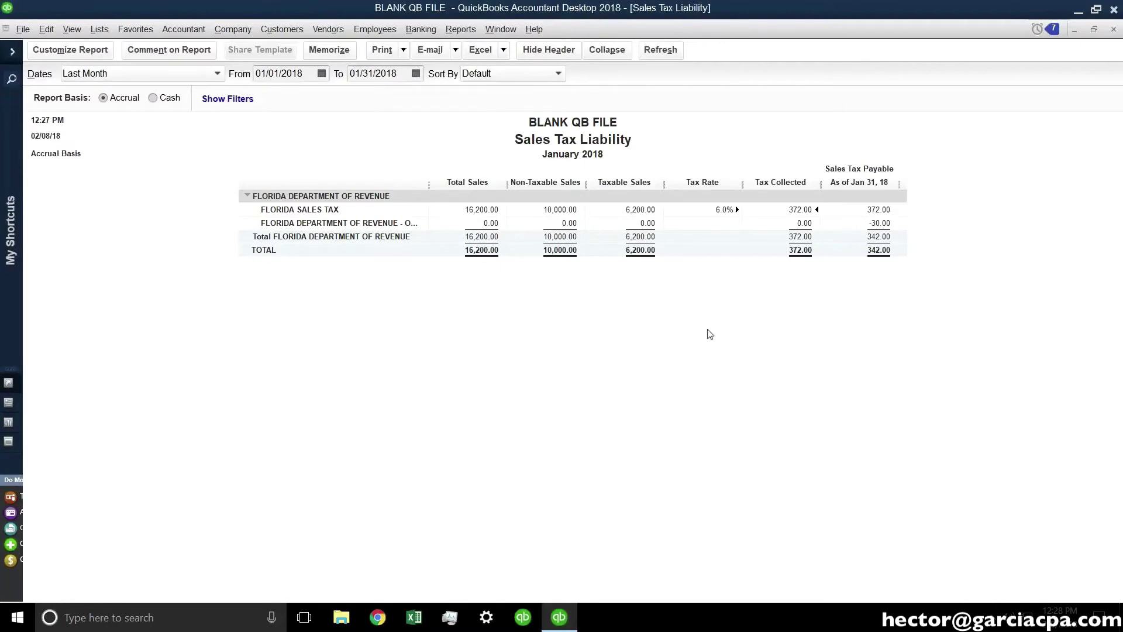
Set the Sales Tax Liability report's date range to This Month.
click(117, 77)
scroll(132, 193, up, 2)
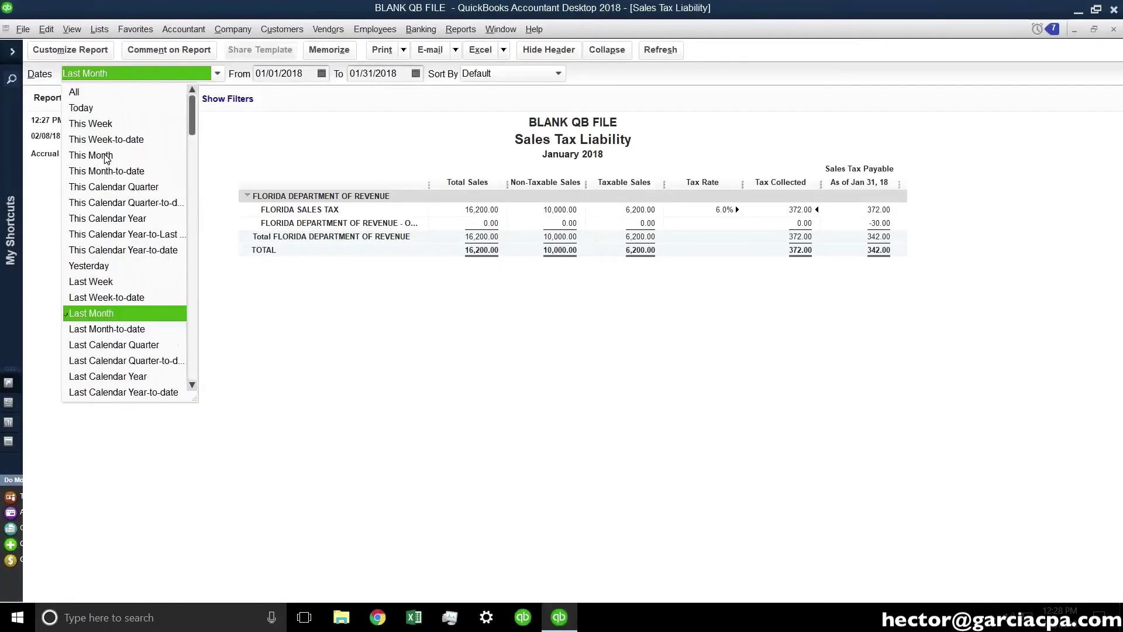
click(107, 157)
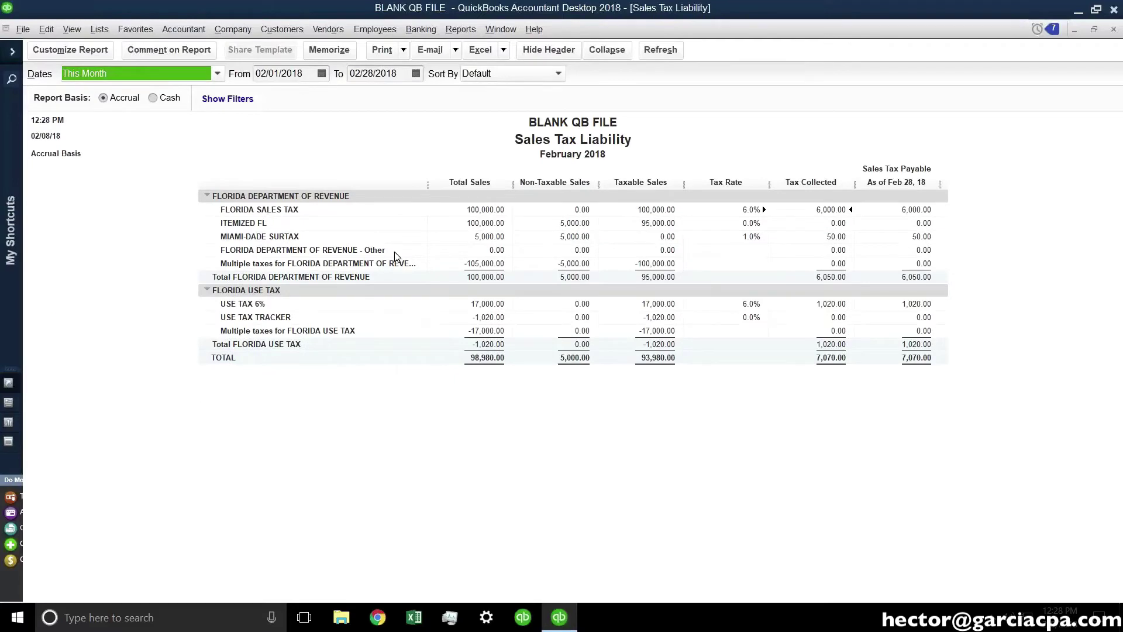
click(762, 437)
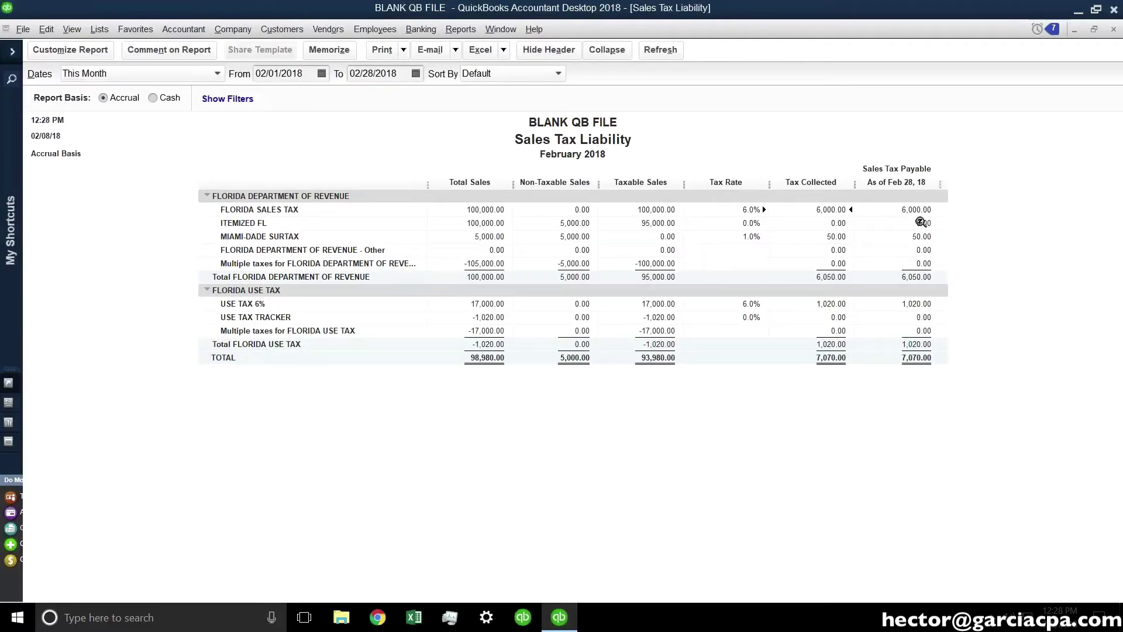
click(921, 214)
Open the invoice form and go back to invoice 1 for TAXABLE CUSTOMER.
click(501, 30)
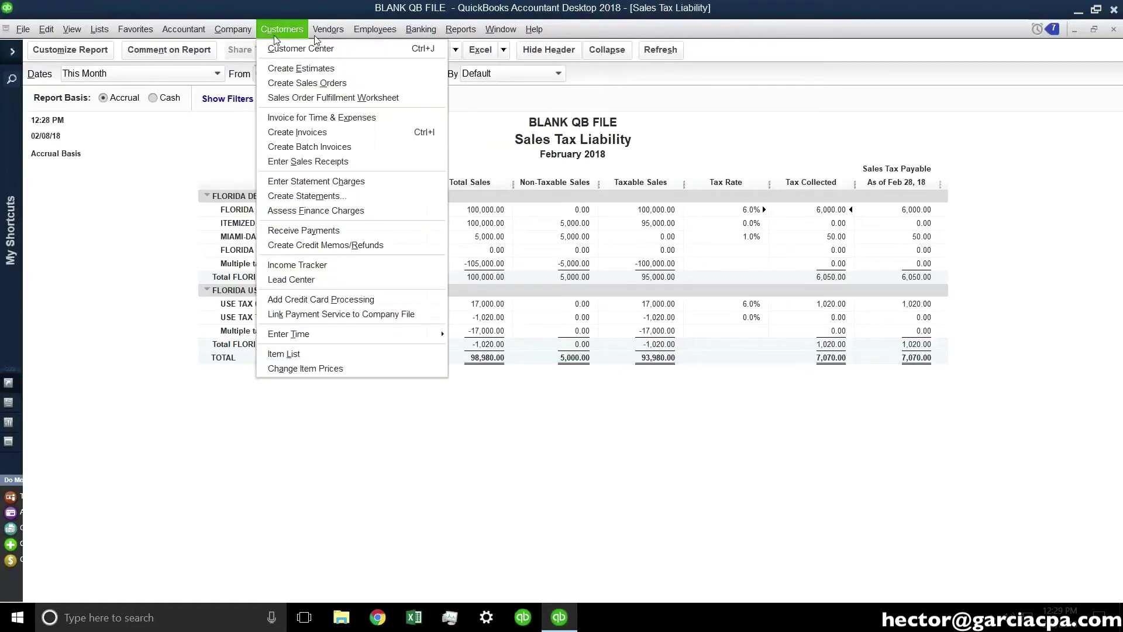
mouse_move(320, 38)
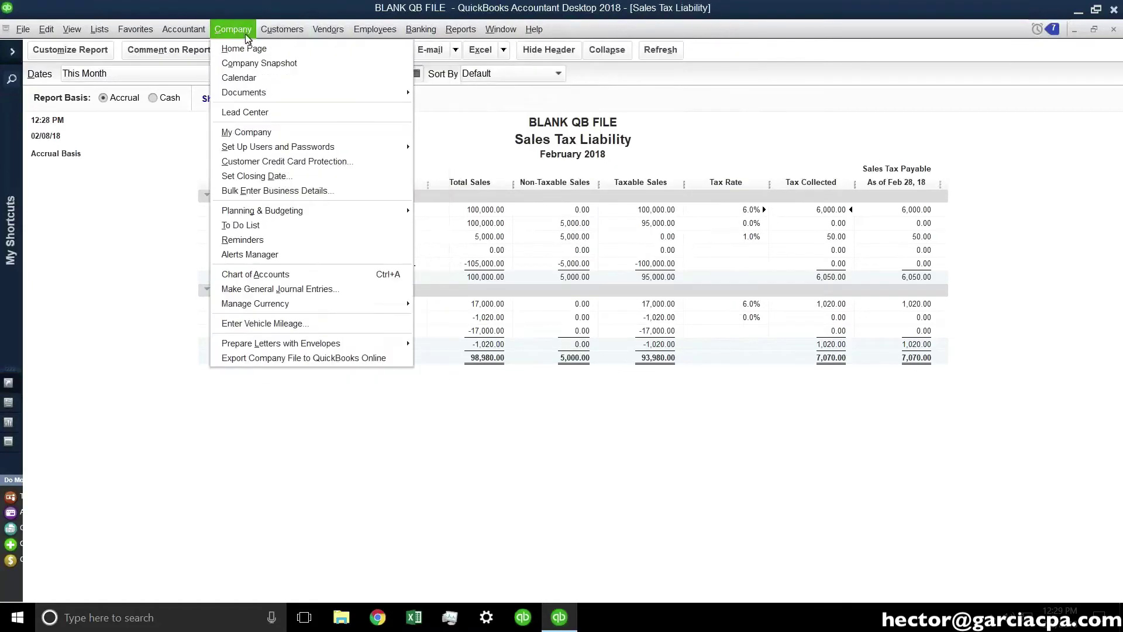
mouse_move(269, 22)
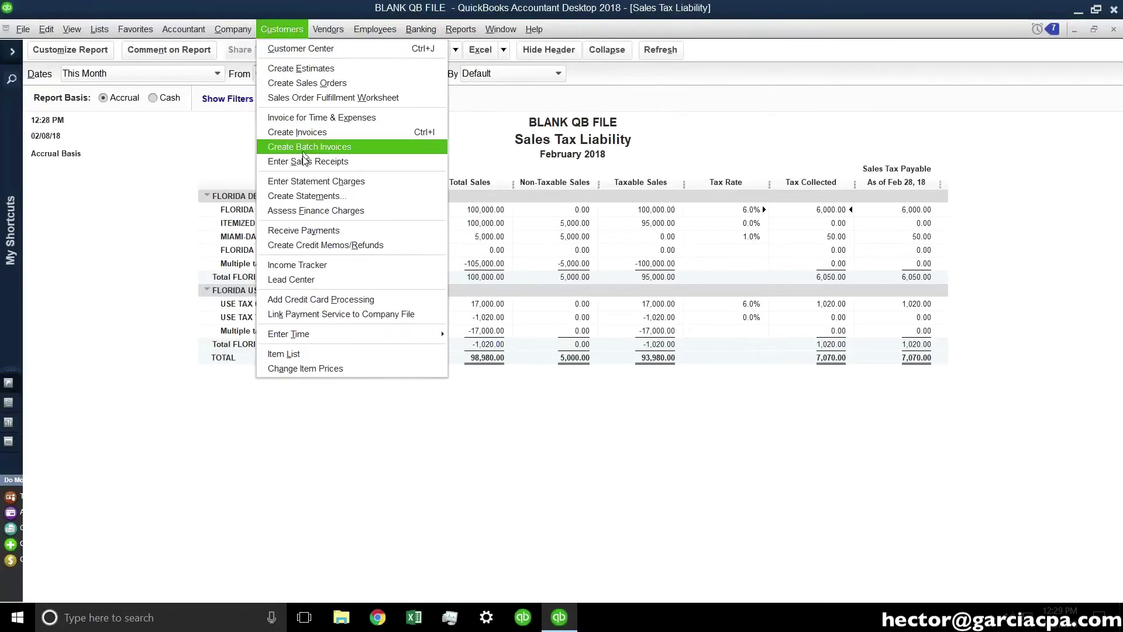
click(310, 133)
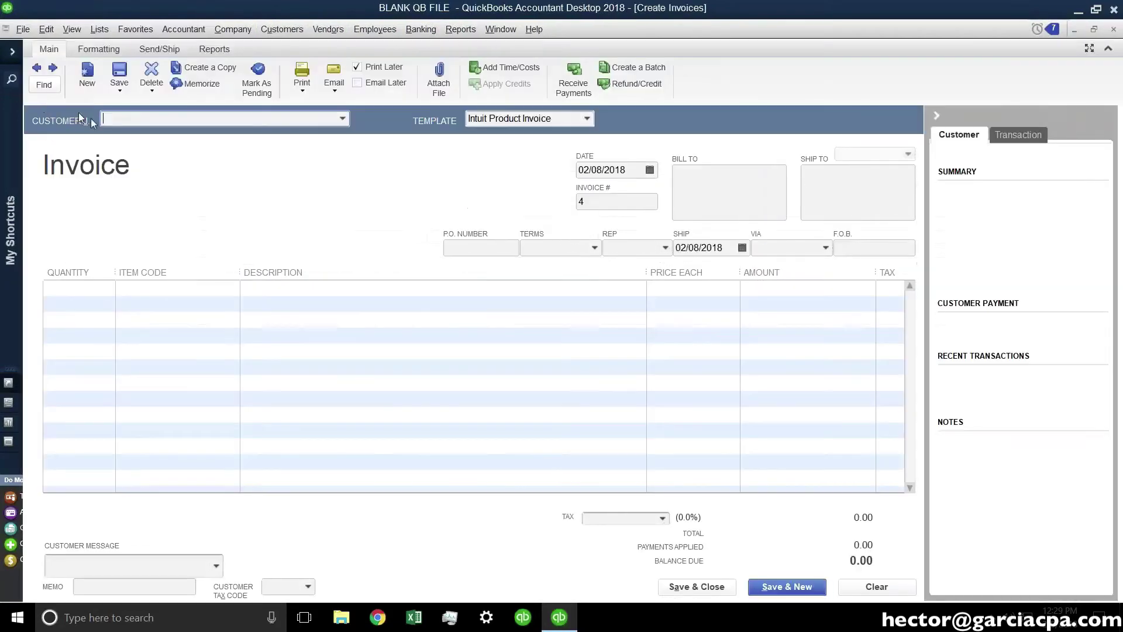
click(36, 67)
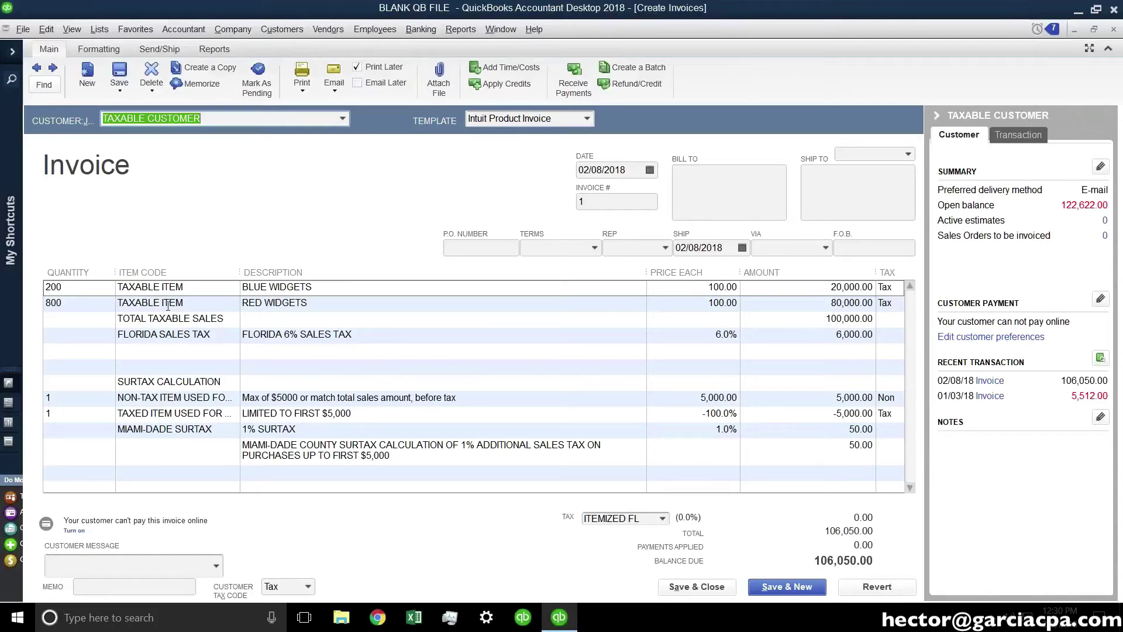
Check which item is assigned to the BLUE WIDGETS and RED WIDGETS lines, keeping TAXABLE ITEM on both.
click(231, 288)
click(233, 288)
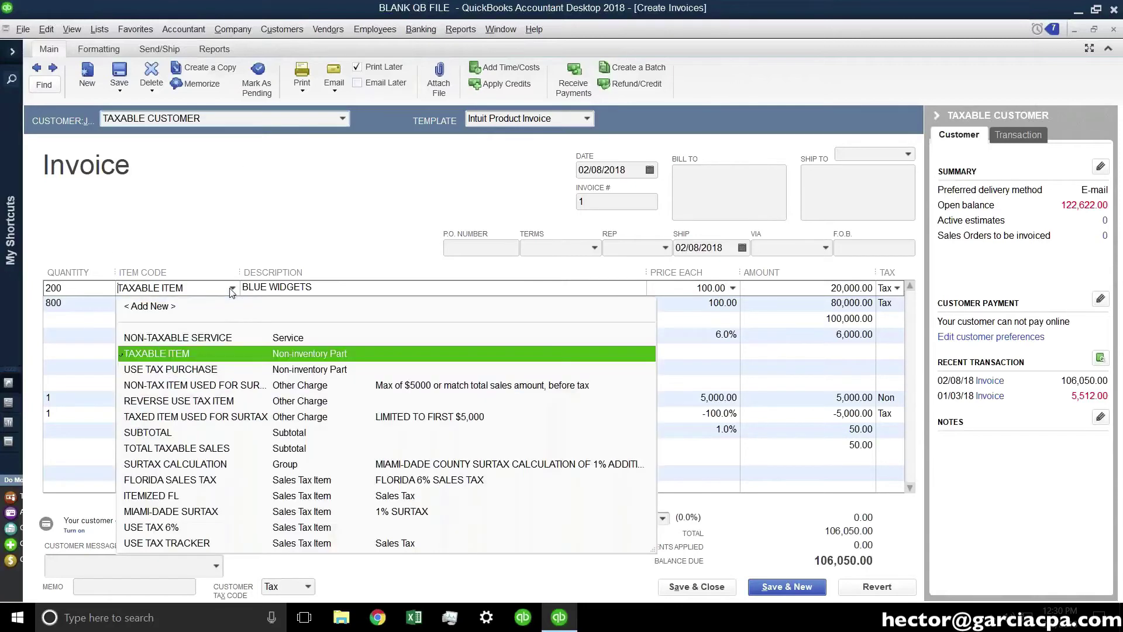
click(180, 354)
click(176, 304)
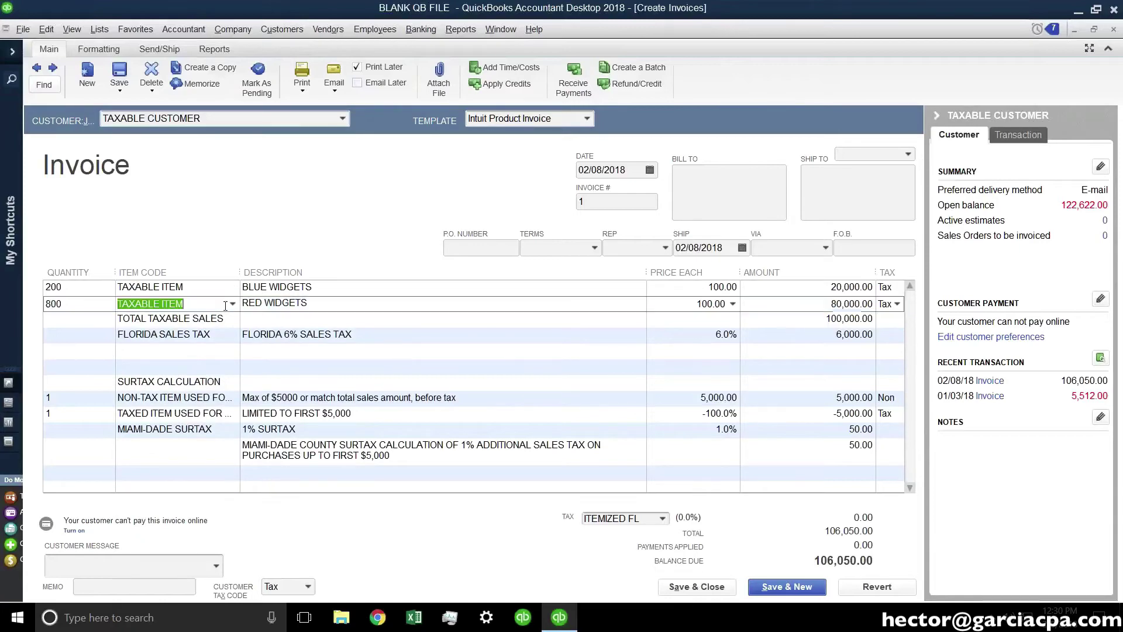
click(232, 304)
click(197, 369)
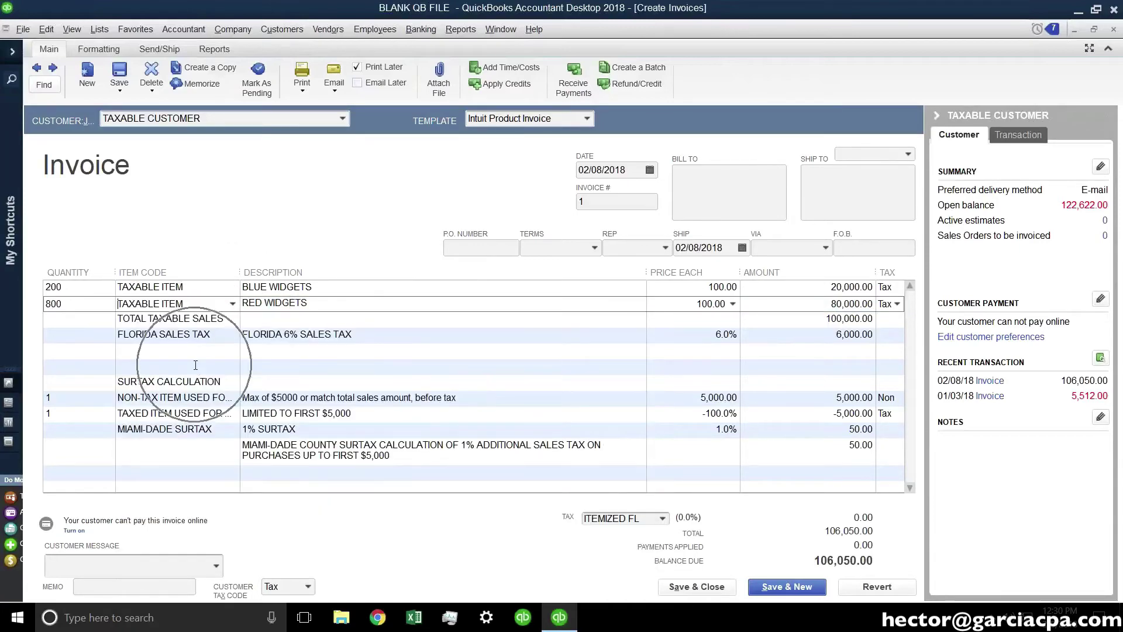
Examine the item type behind the TOTAL TAXABLE SALES line, keeping that item selected.
click(230, 318)
click(232, 320)
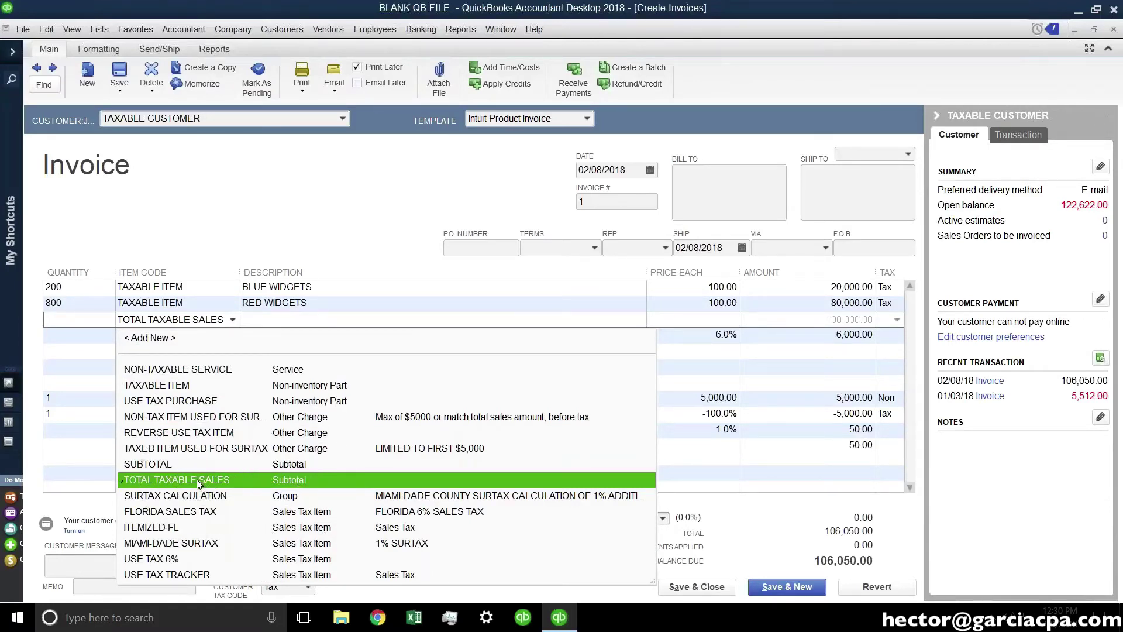
click(205, 289)
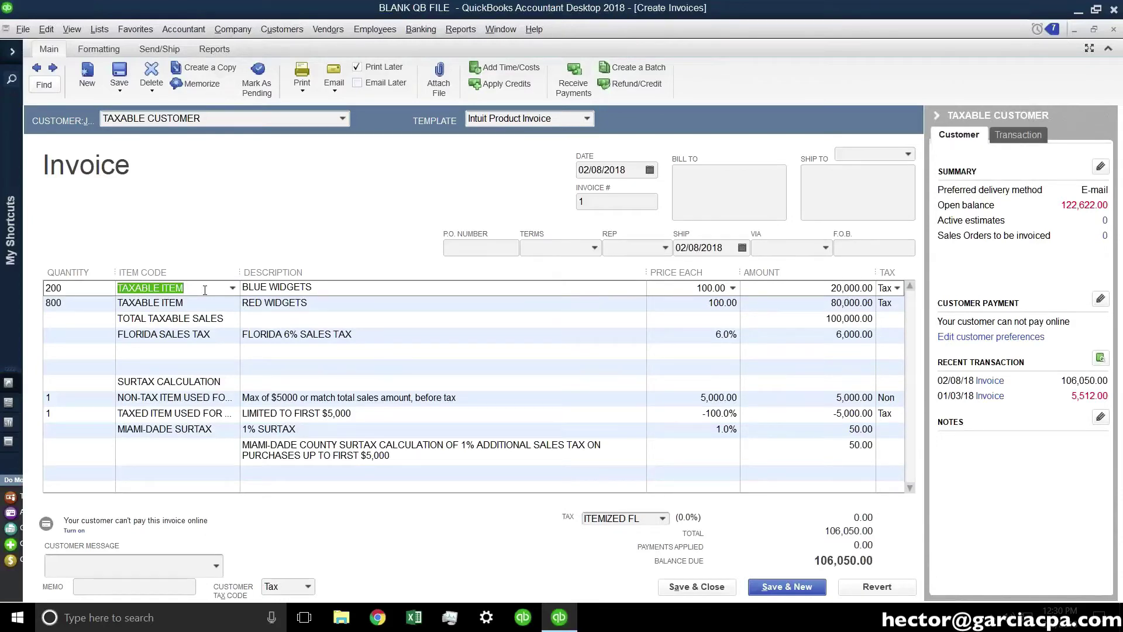
click(225, 318)
click(233, 319)
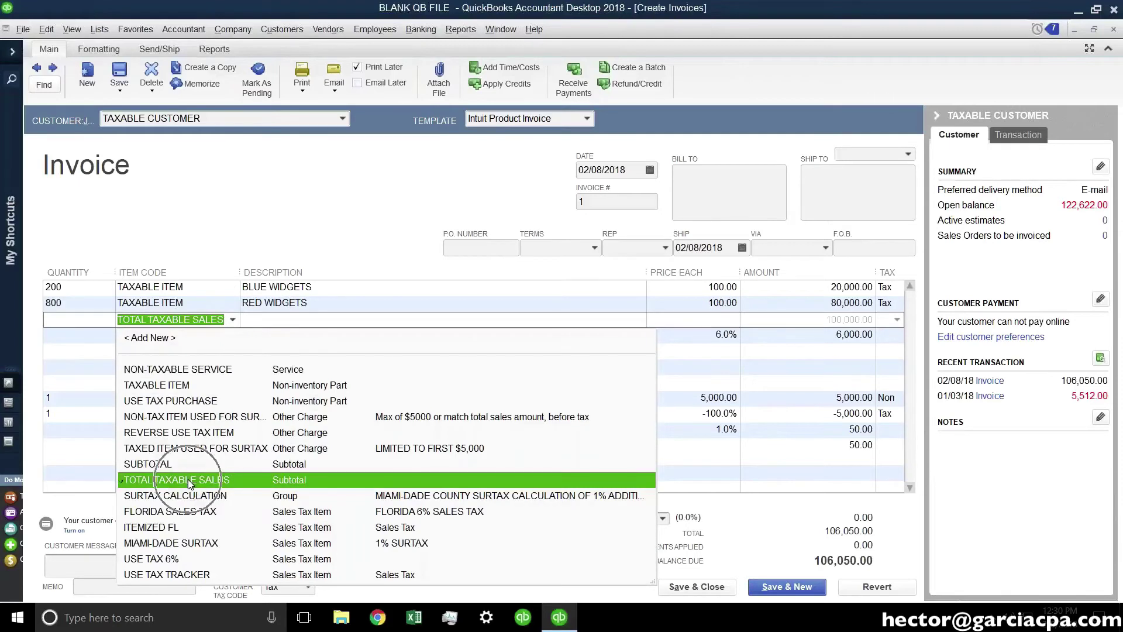
click(188, 480)
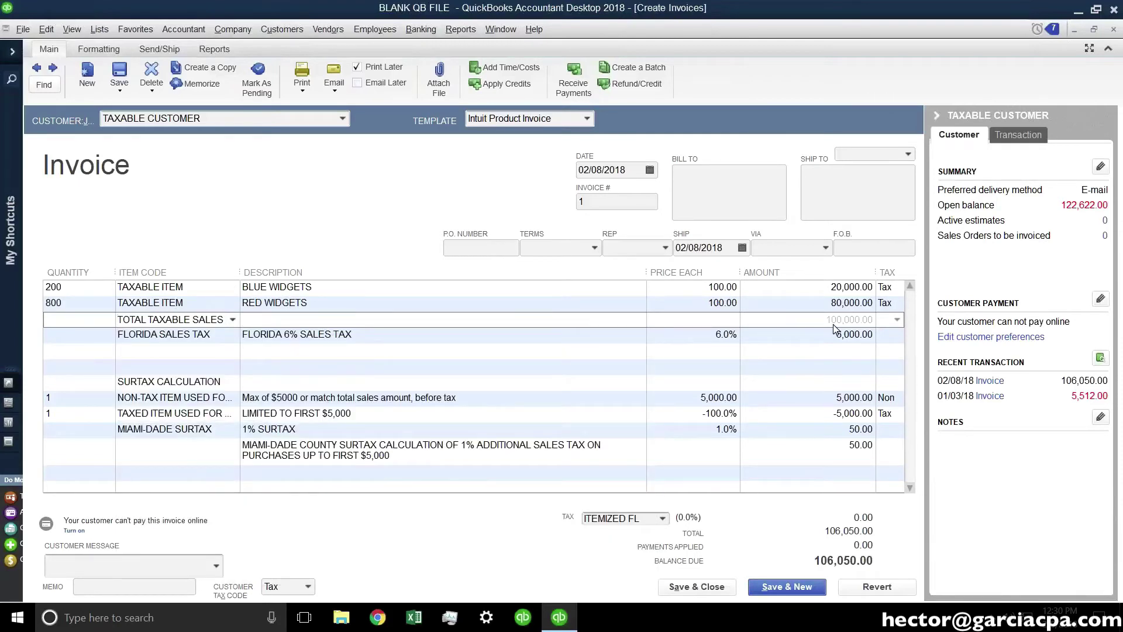
Examine the item used for the 6% tax line, keeping FLORIDA SALES TAX selected.
key(ctrl)
key(ctrl)
click(227, 335)
click(226, 336)
click(232, 336)
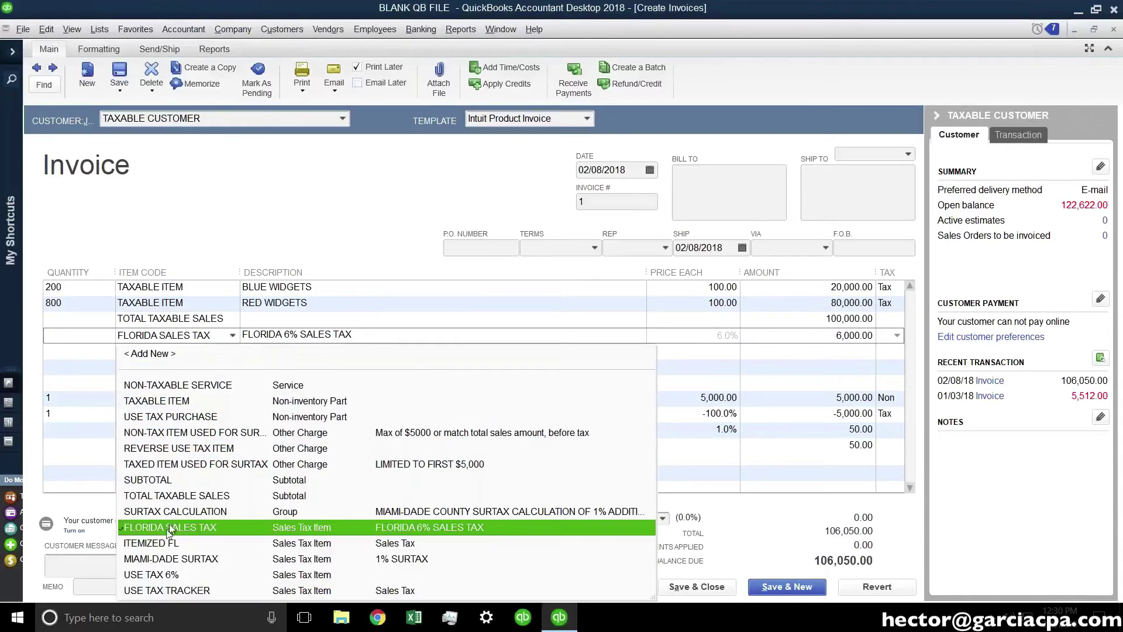
key(ctrl)
click(195, 527)
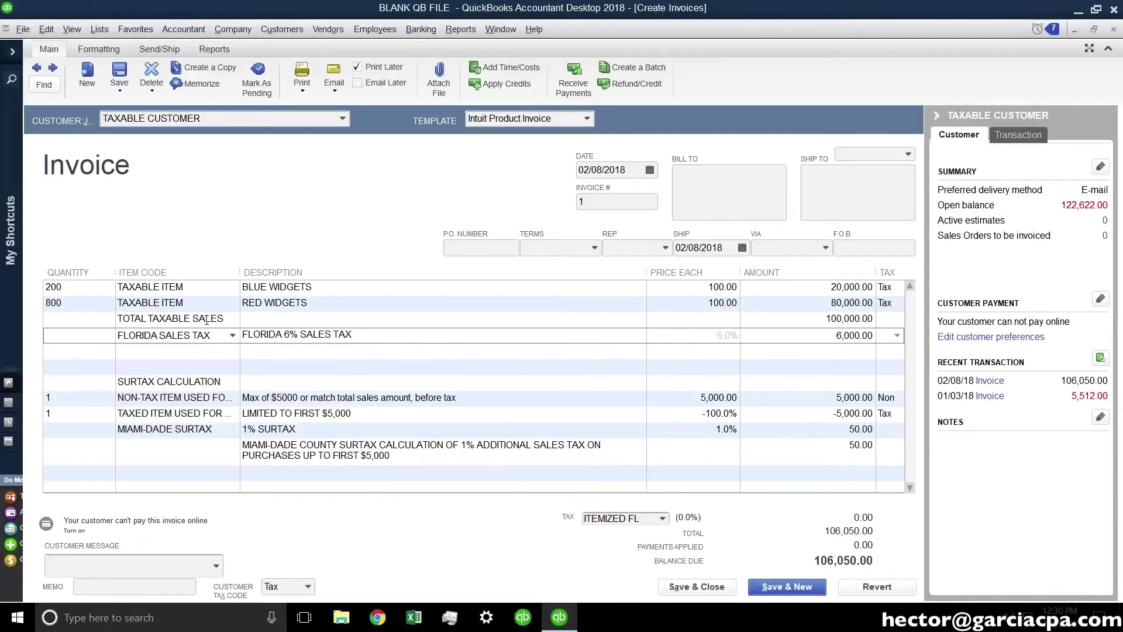
Examine the ITEMIZED FL tax item and its rate in the invoice's tax field.
click(654, 521)
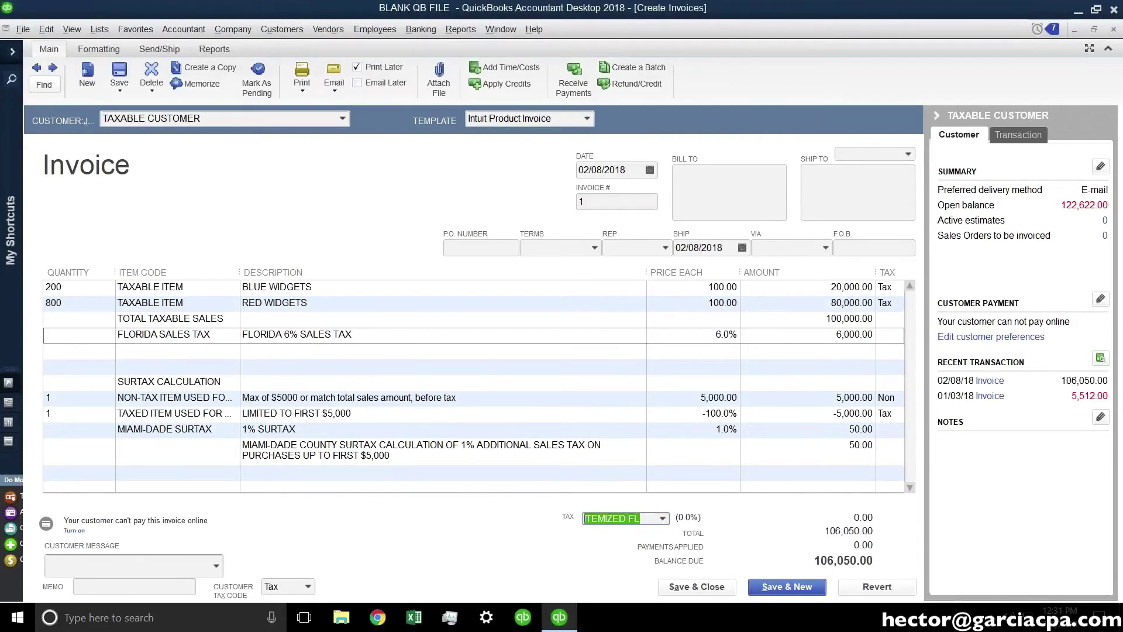
click(634, 519)
click(662, 519)
click(548, 519)
drag(646, 521, 564, 522)
click(645, 518)
drag(648, 519, 550, 520)
Delete the SURTAX CALCULATION group and all of its member items from the invoice.
click(220, 338)
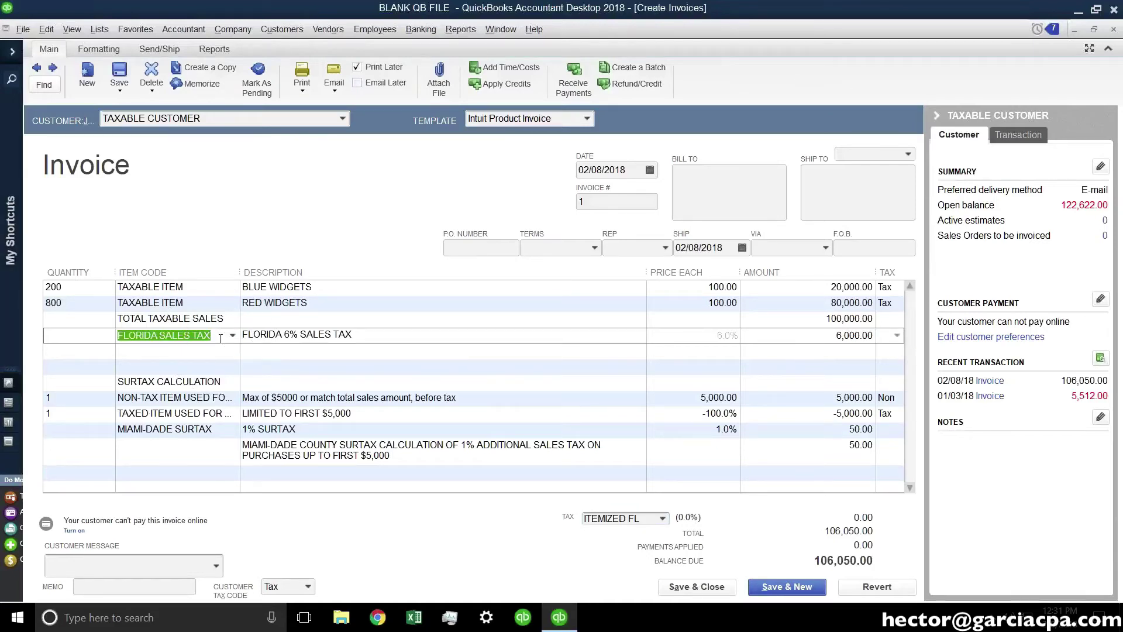
click(189, 384)
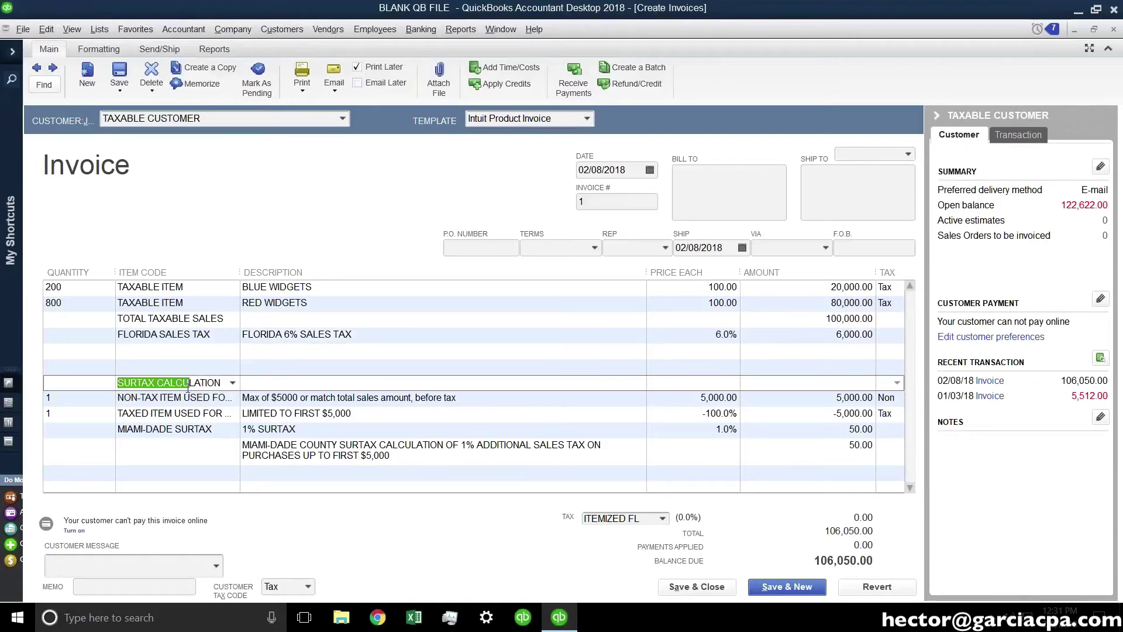
key(ctrl+Delete)
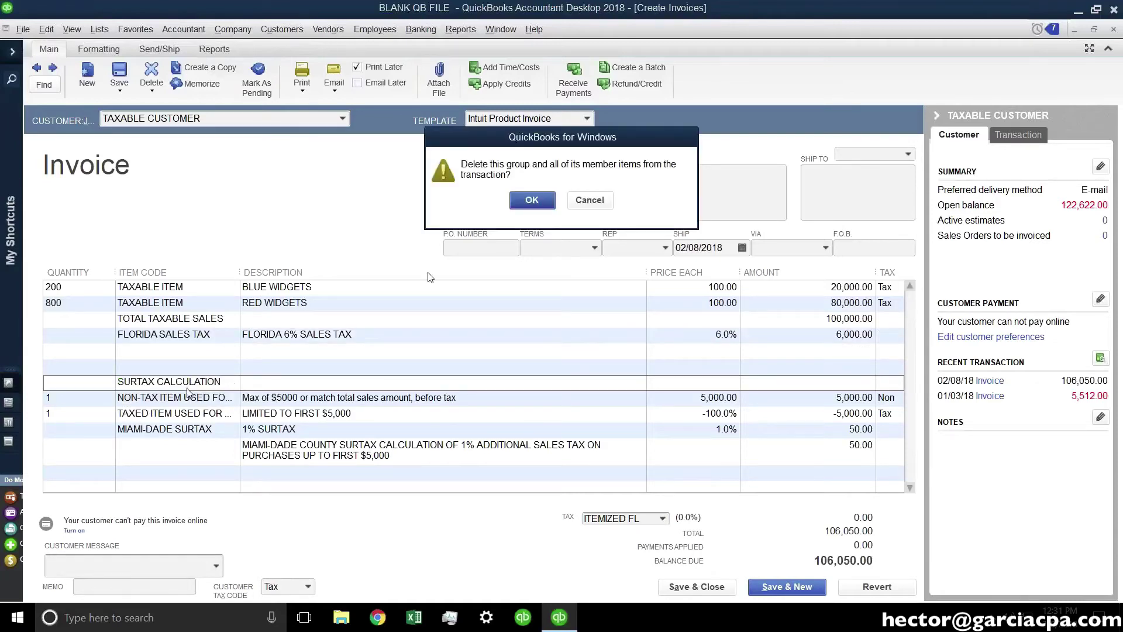
click(533, 203)
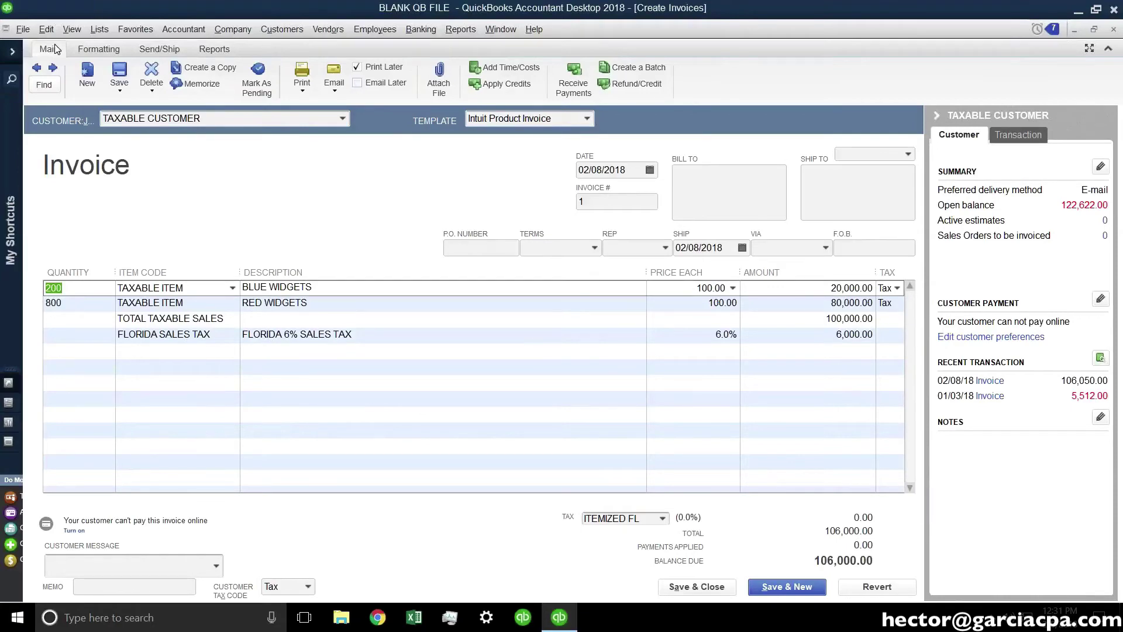
Open the SURTAX CALCULATION group from the Item List for editing and widen its item column to show full names.
click(99, 30)
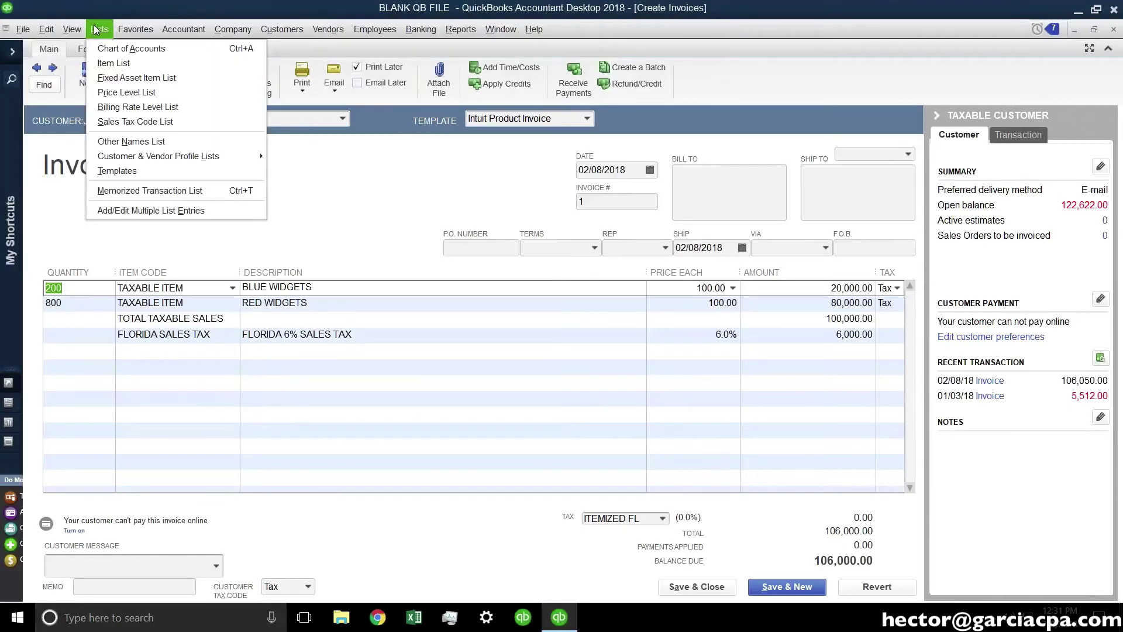
click(114, 65)
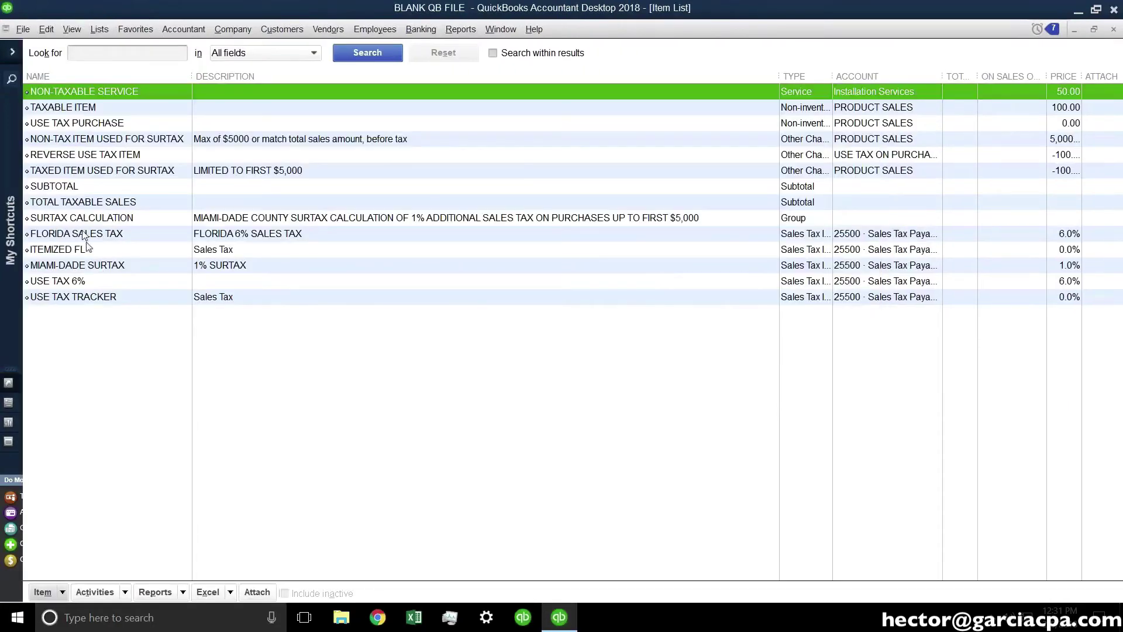
click(103, 218)
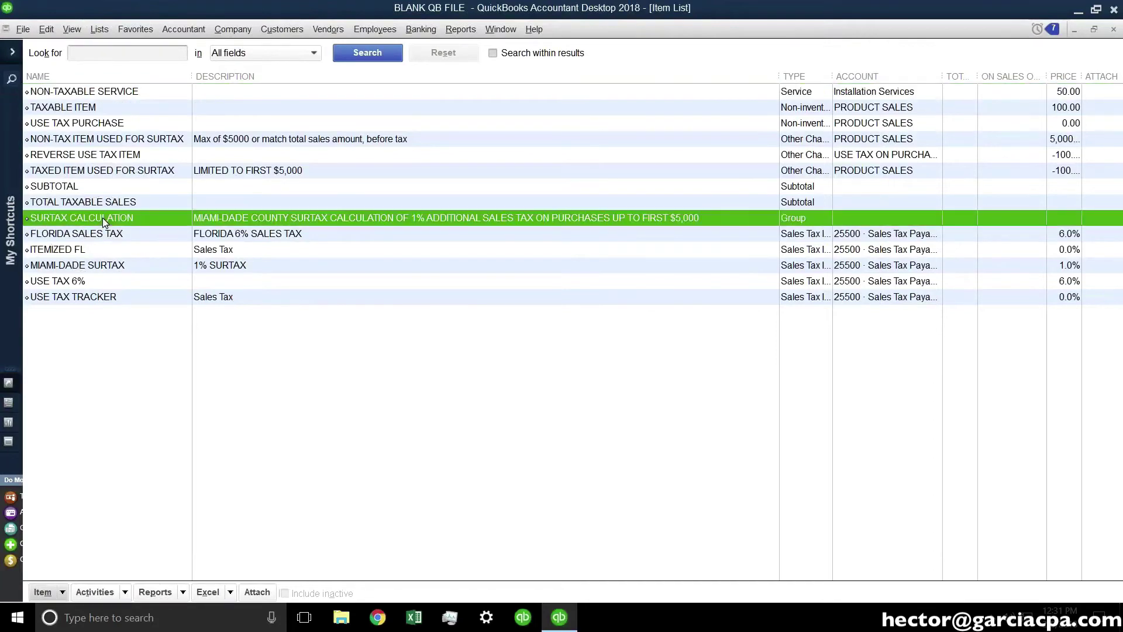
double_click(103, 218)
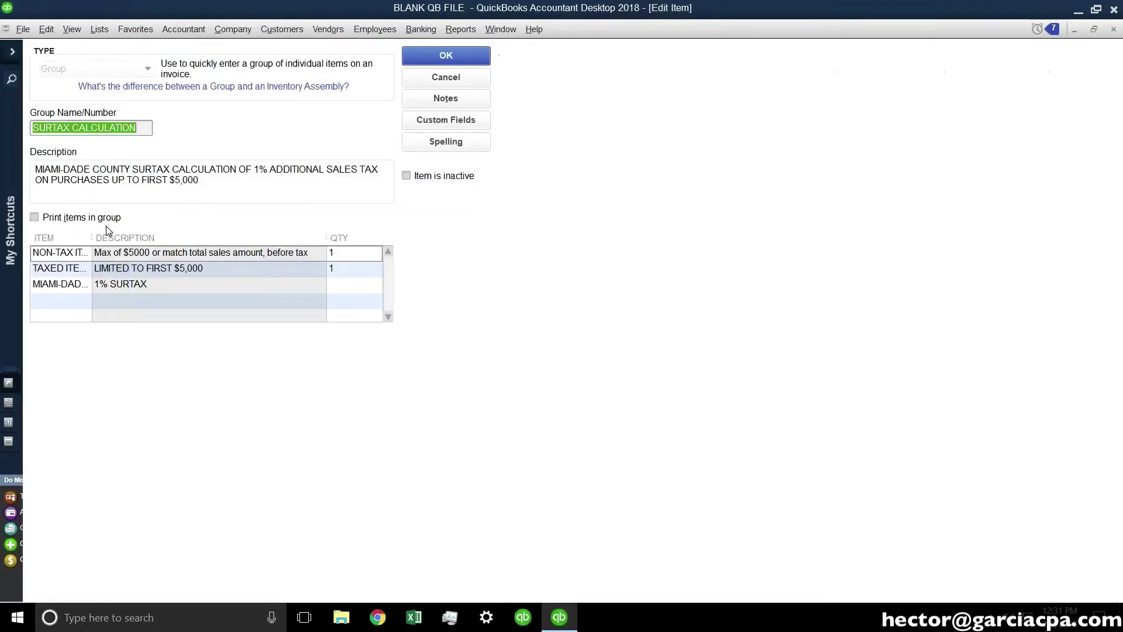
drag(146, 238, 197, 244)
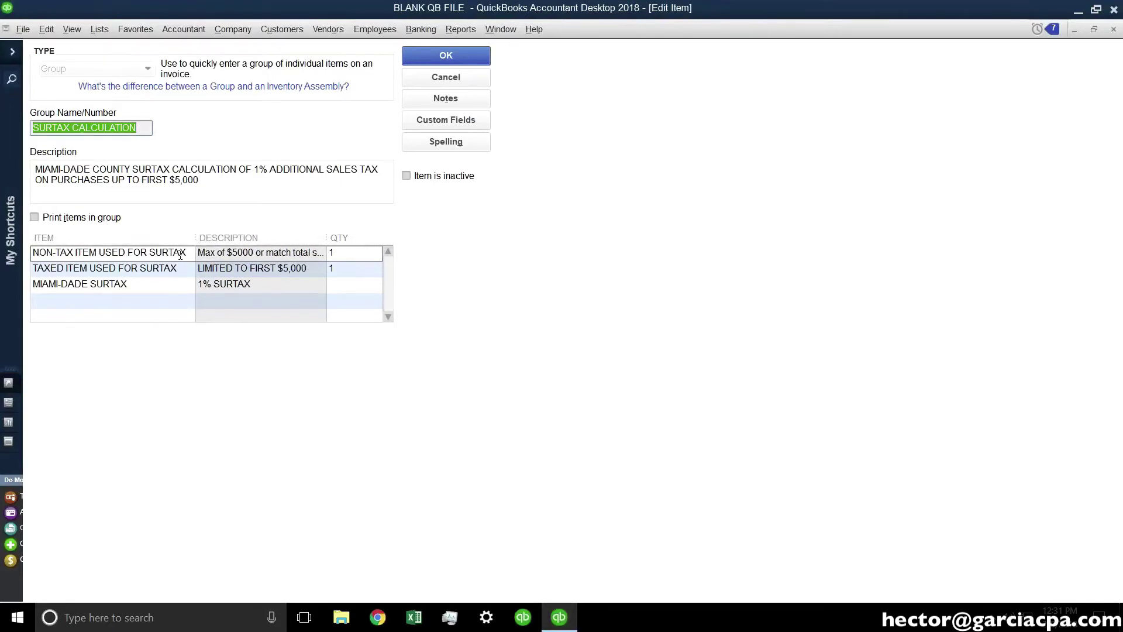
Review the three member items of the surtax group, keep MIAMI-DADE SURTAX on the last line, and close the group without saving.
click(186, 255)
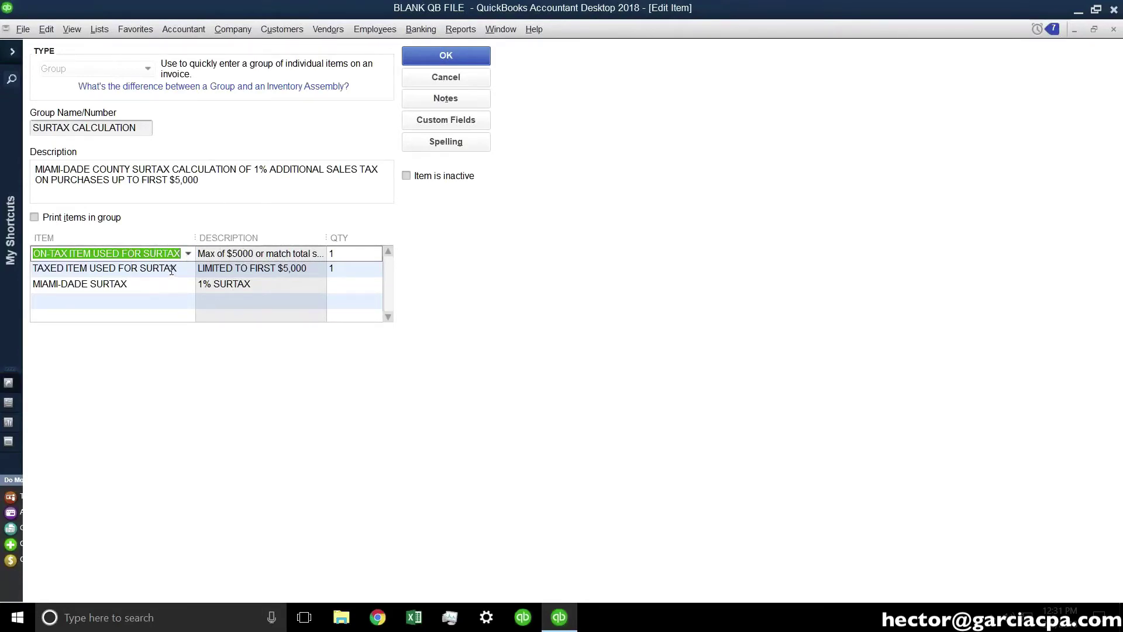
click(173, 271)
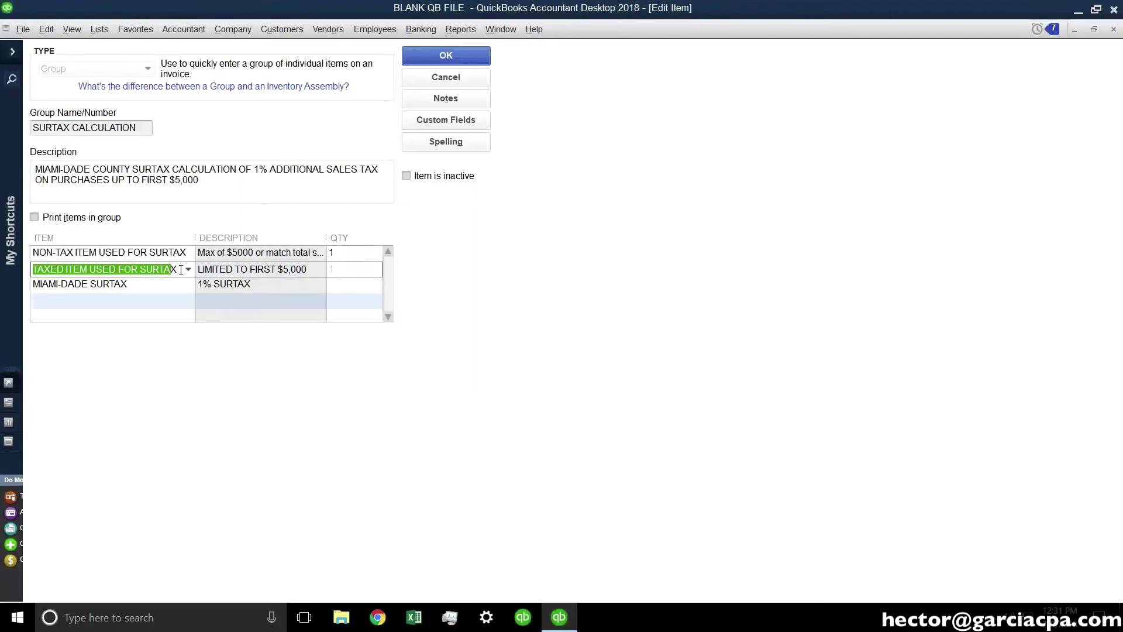
click(142, 286)
click(188, 285)
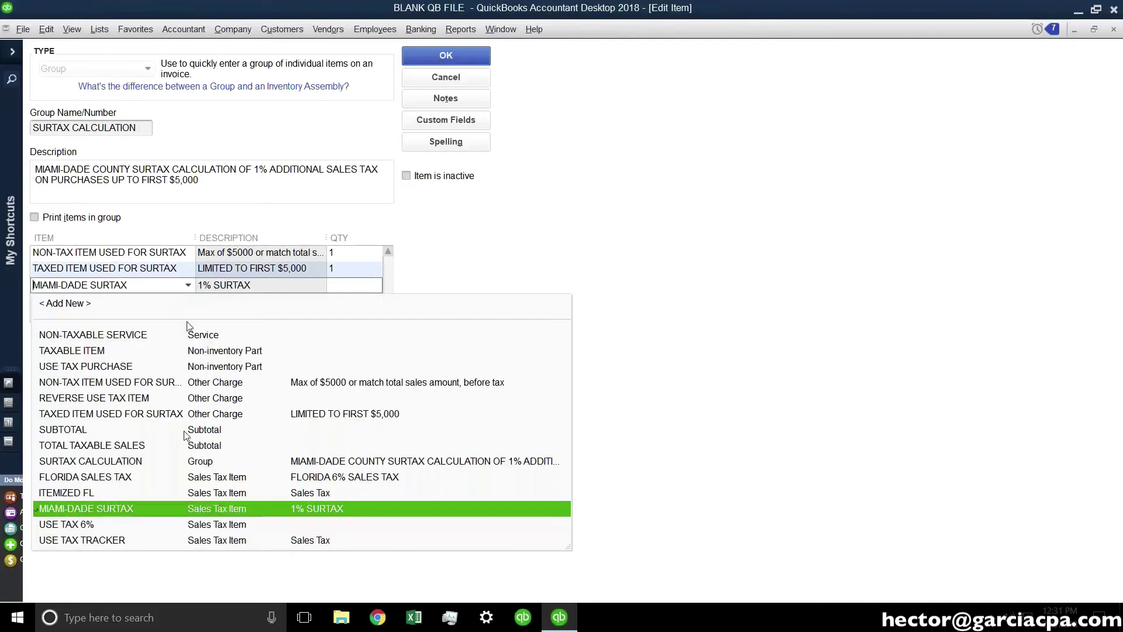
click(192, 515)
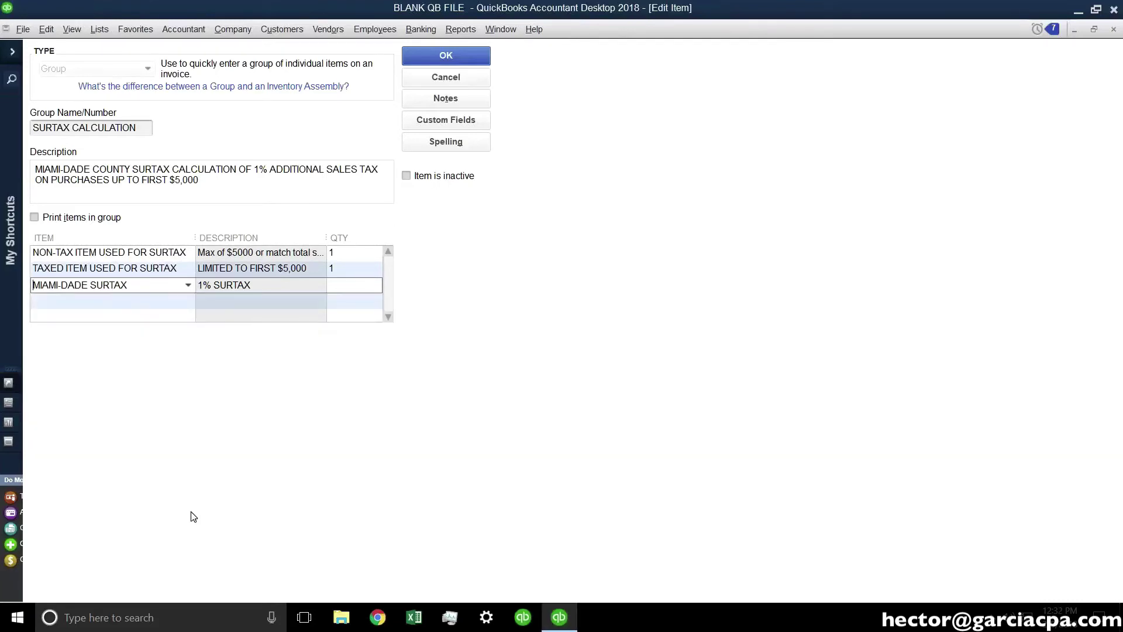
click(164, 287)
click(429, 82)
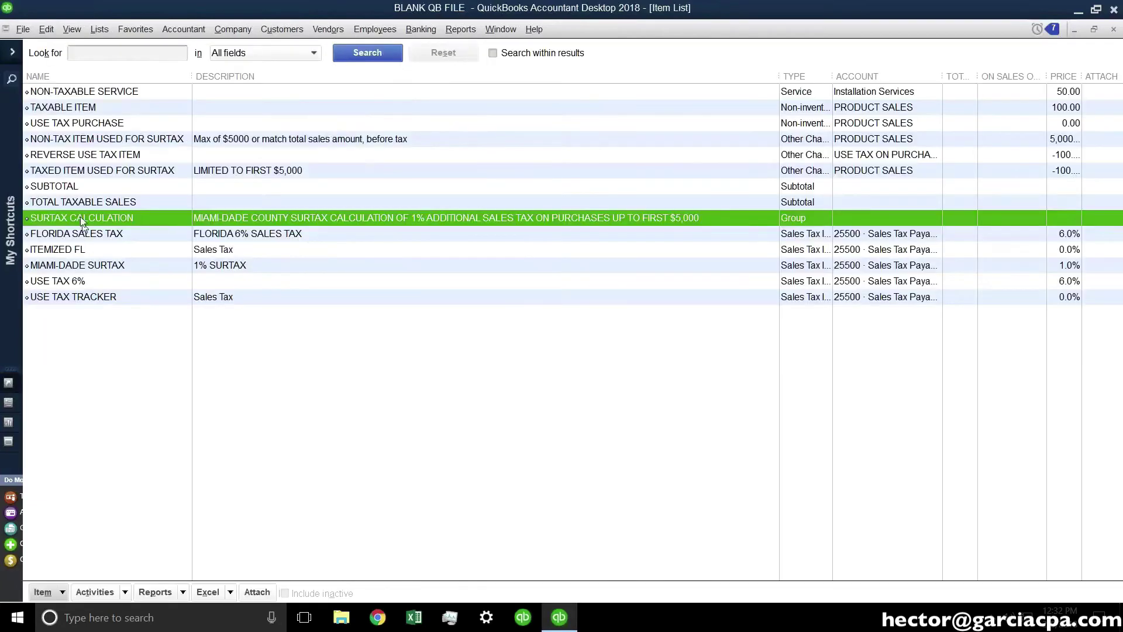
Open NON-TAX ITEM USED FOR SURTAX from the Item List, review its name, description, amount, tax code and account, and close it.
click(92, 142)
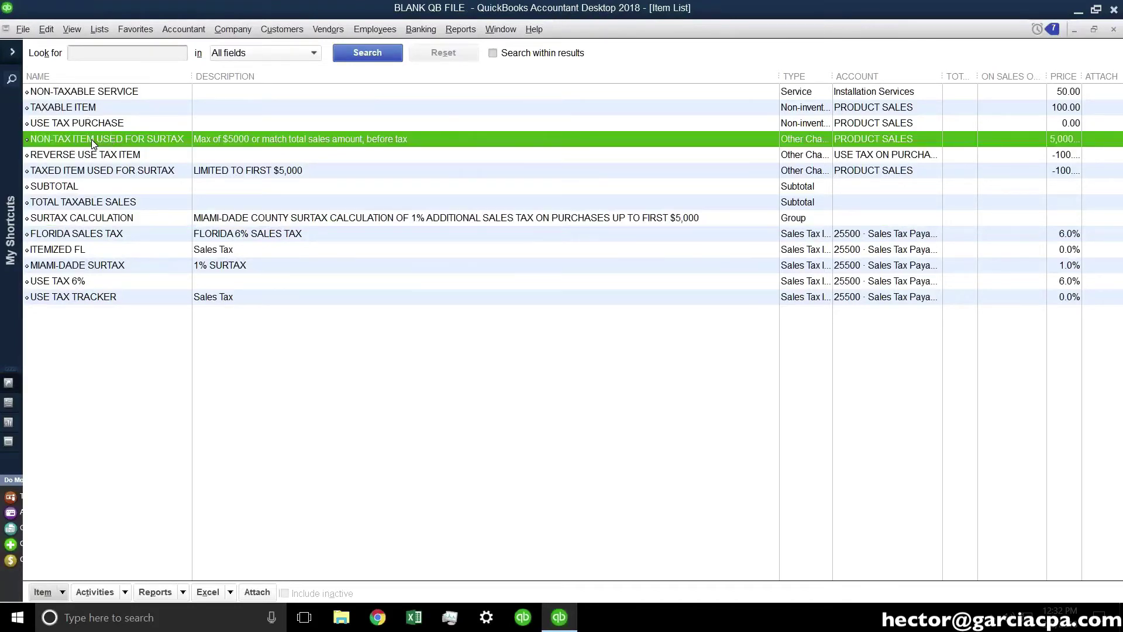
double_click(92, 143)
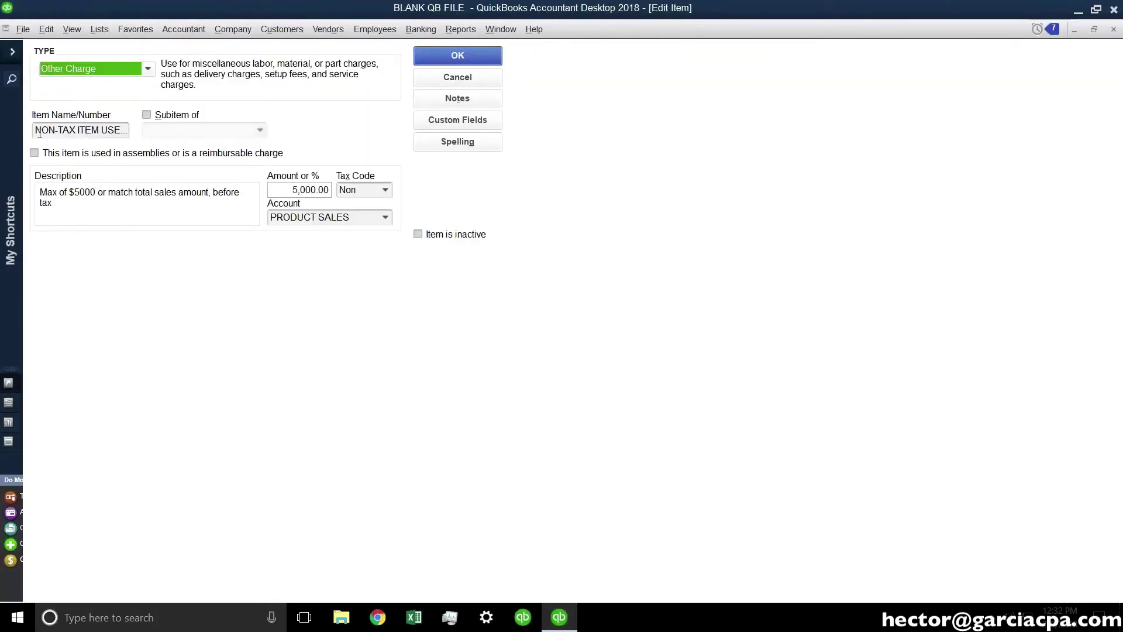
drag(39, 134, 146, 139)
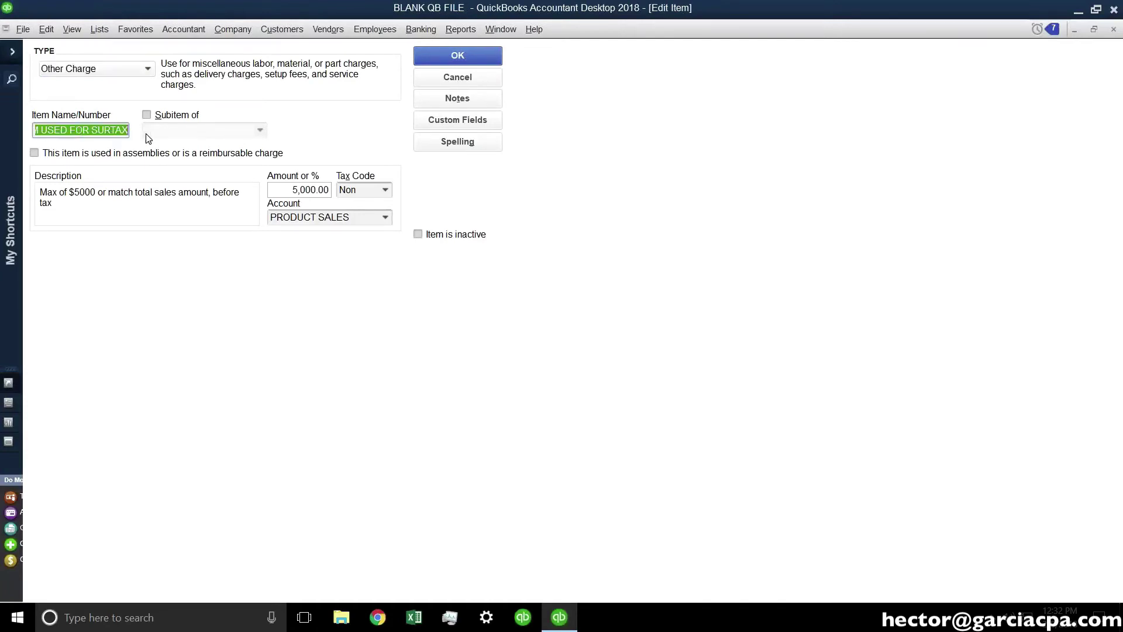
click(310, 190)
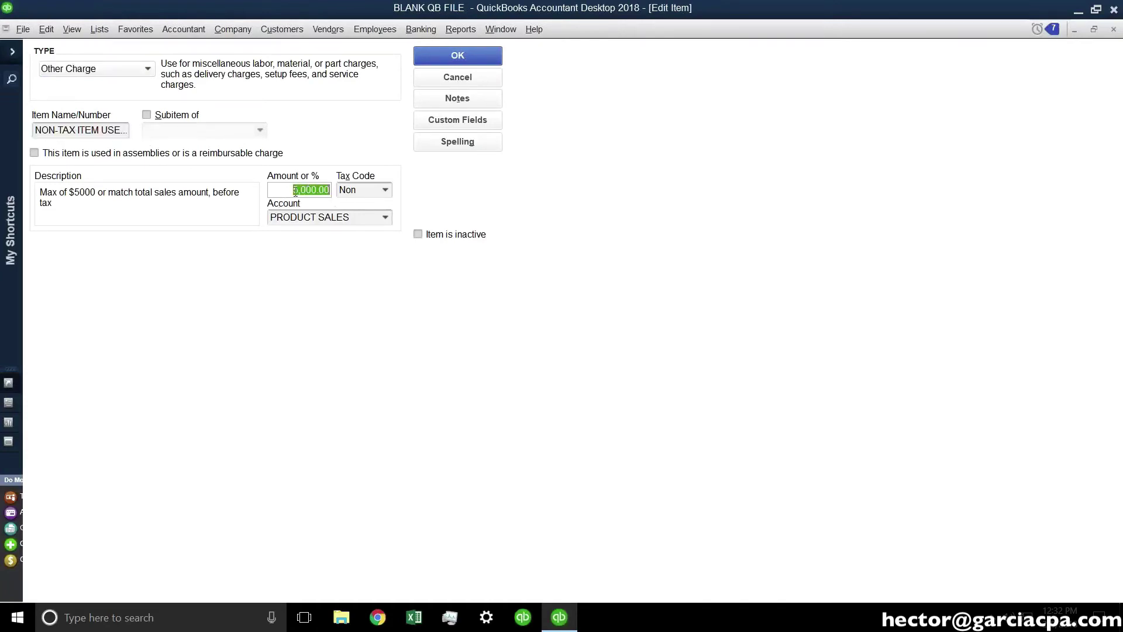
click(49, 202)
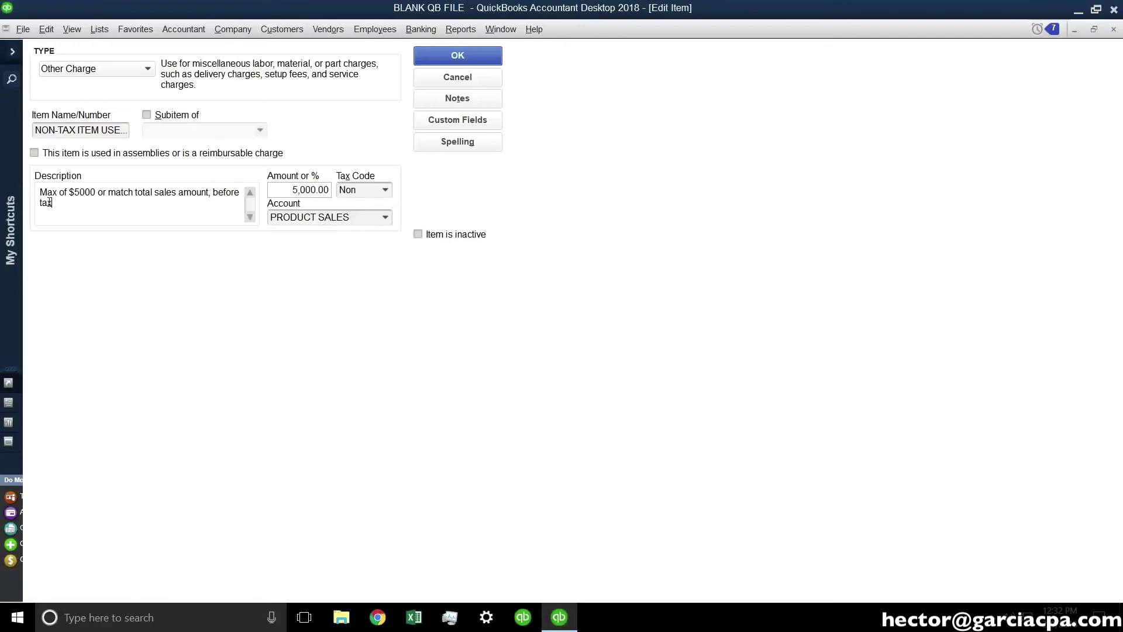
drag(50, 203, 3, 175)
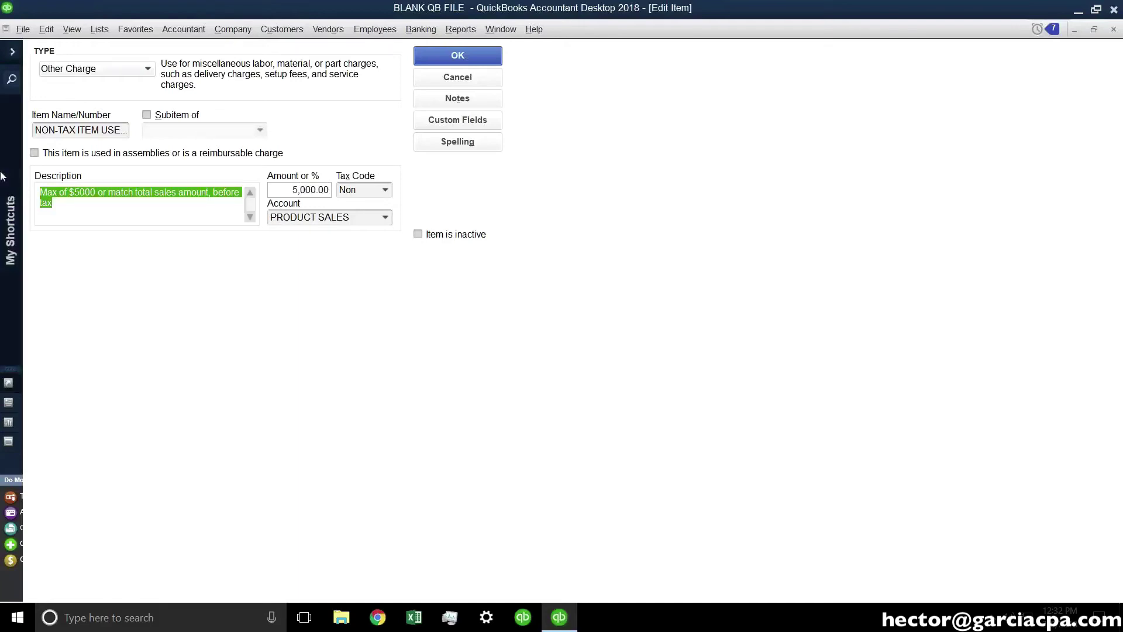
click(116, 204)
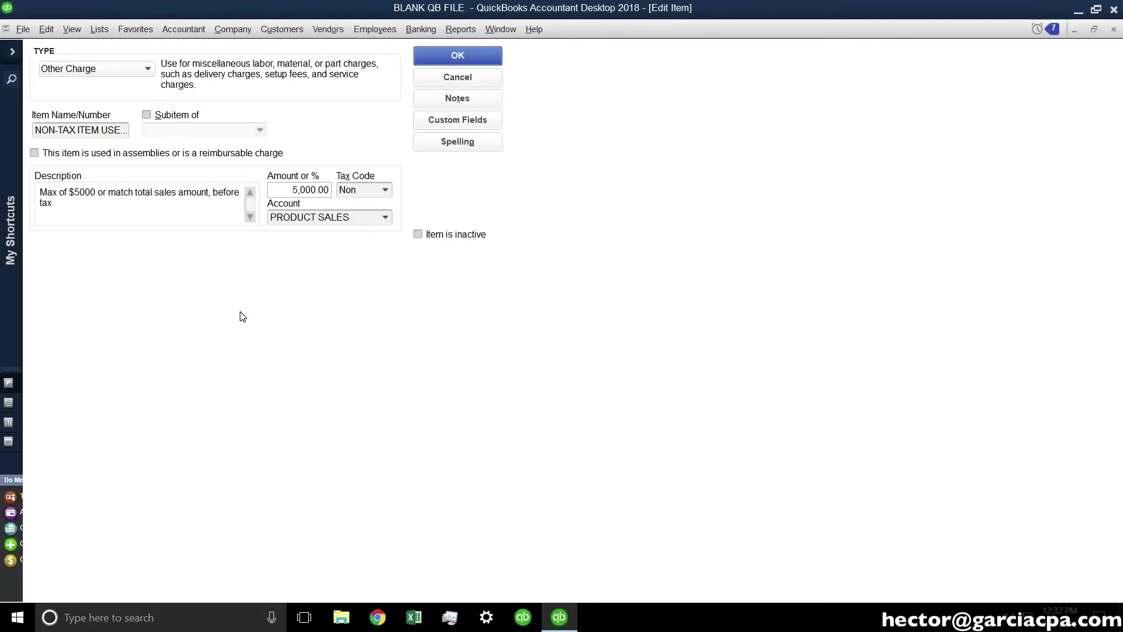
drag(292, 191, 362, 218)
click(375, 194)
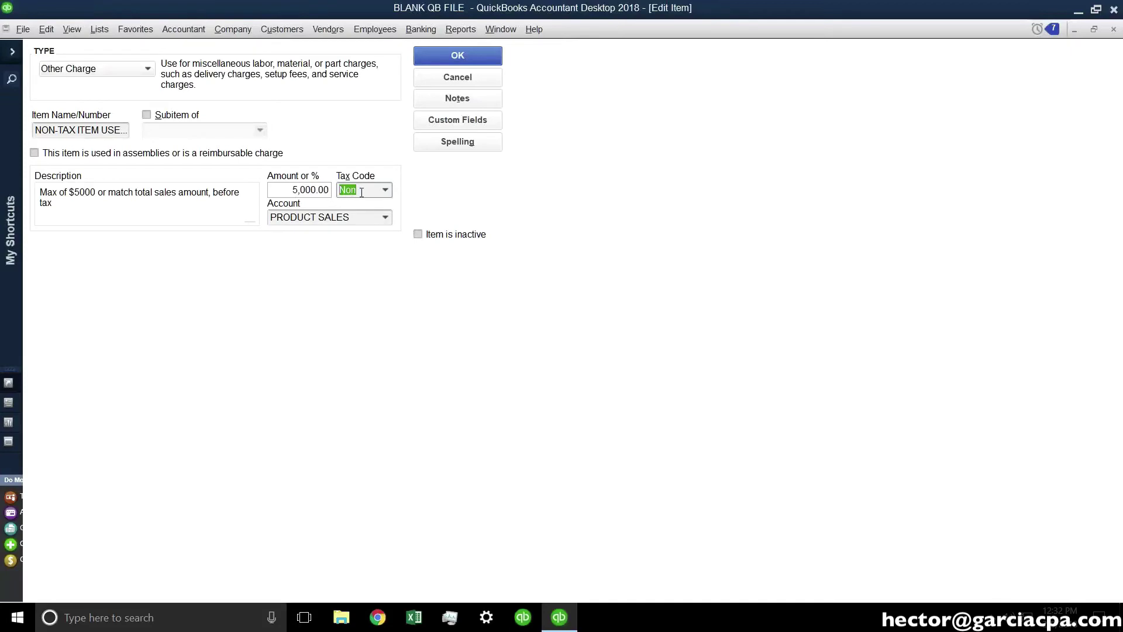
key(Tab)
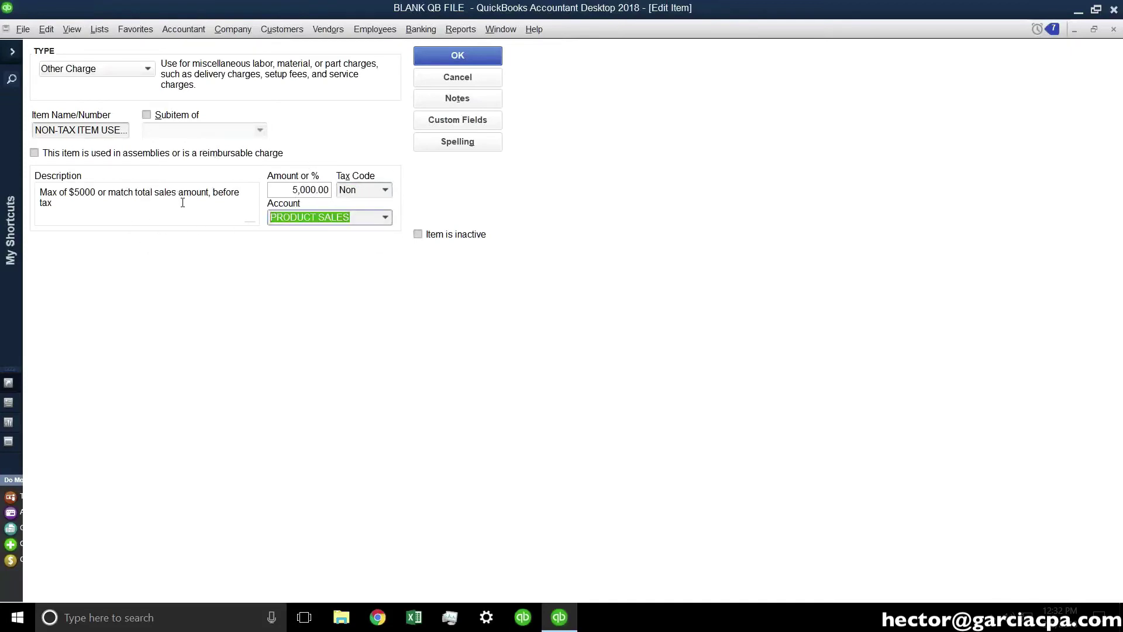
click(471, 58)
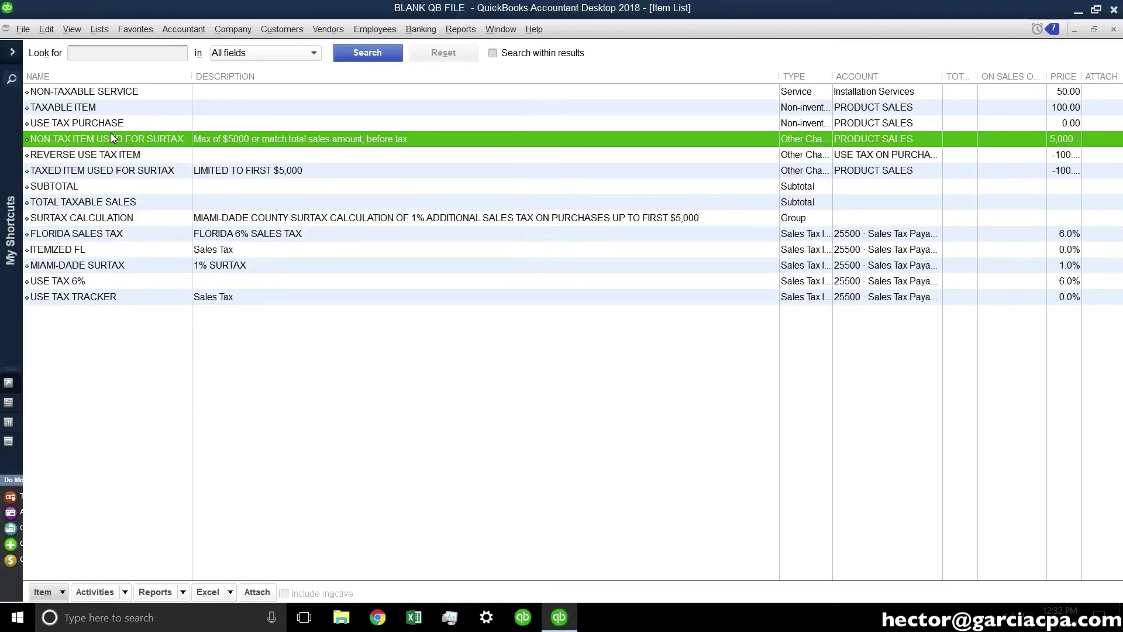
Move TAXED ITEM USED FOR SURTAX directly below the non-tax surtax item in the list and review its amount, tax code, account and description.
click(124, 171)
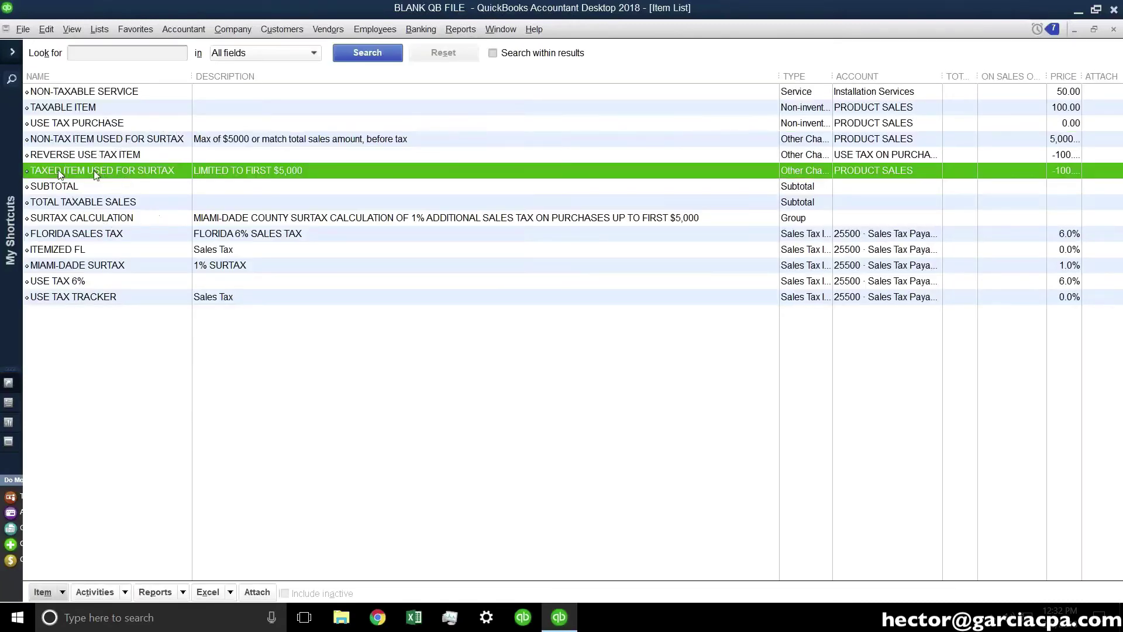
drag(27, 170, 31, 152)
double_click(114, 157)
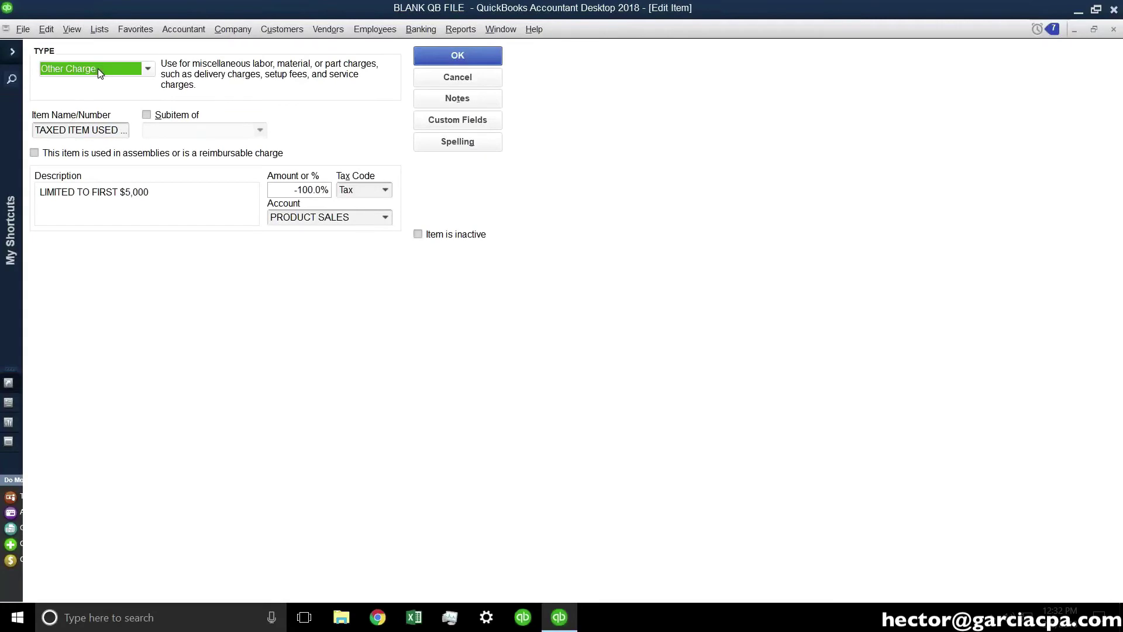
click(293, 191)
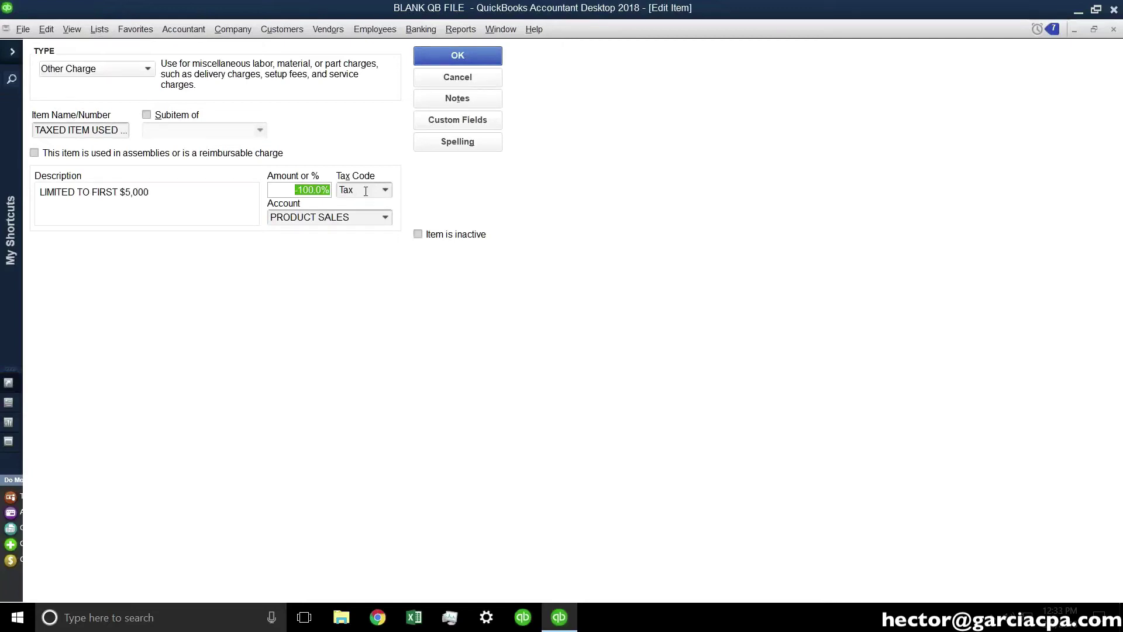
click(356, 213)
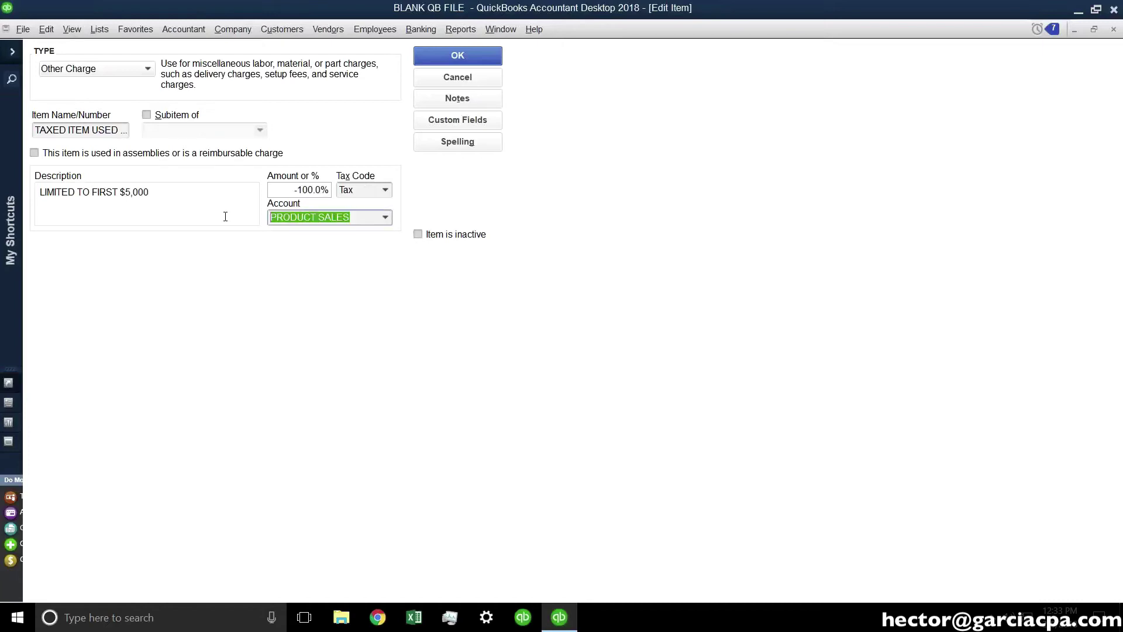
click(362, 191)
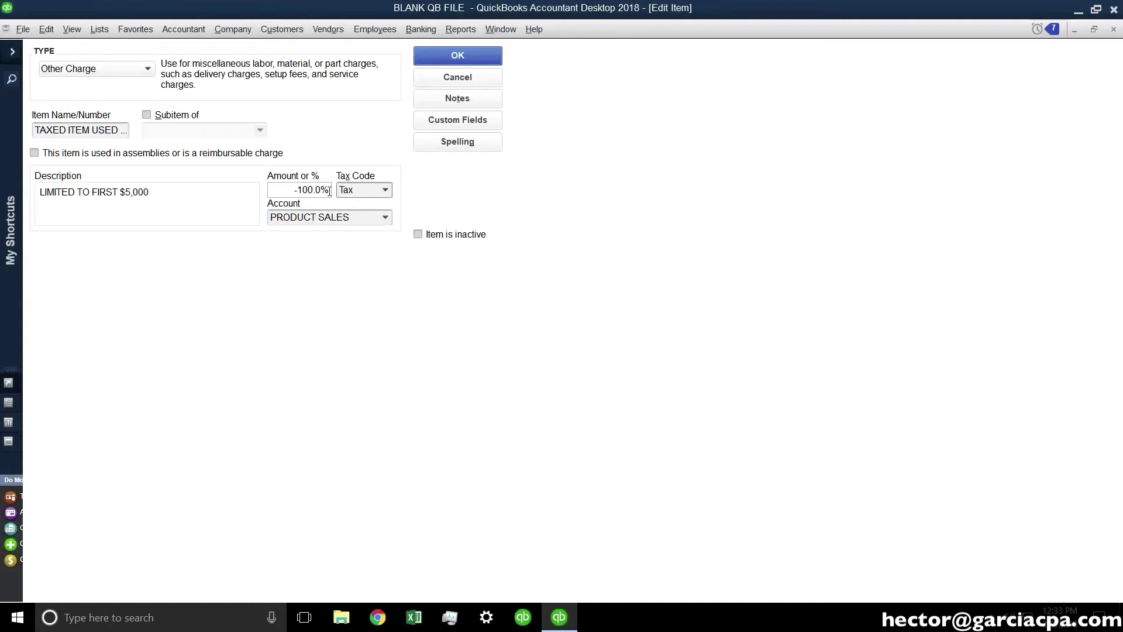
drag(148, 189, 38, 192)
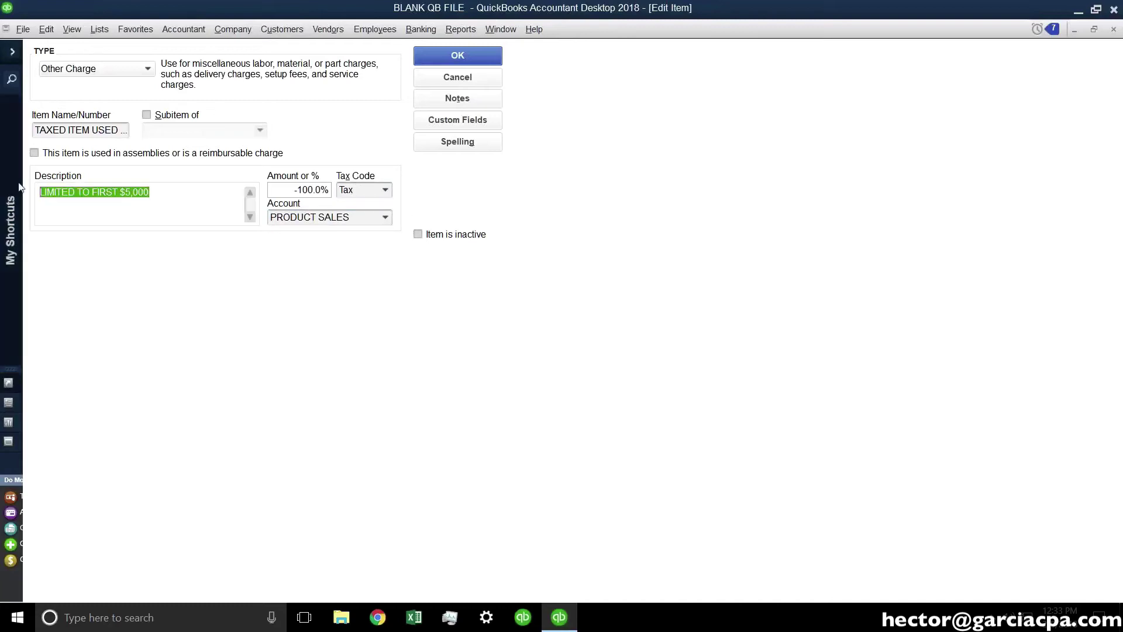
click(458, 56)
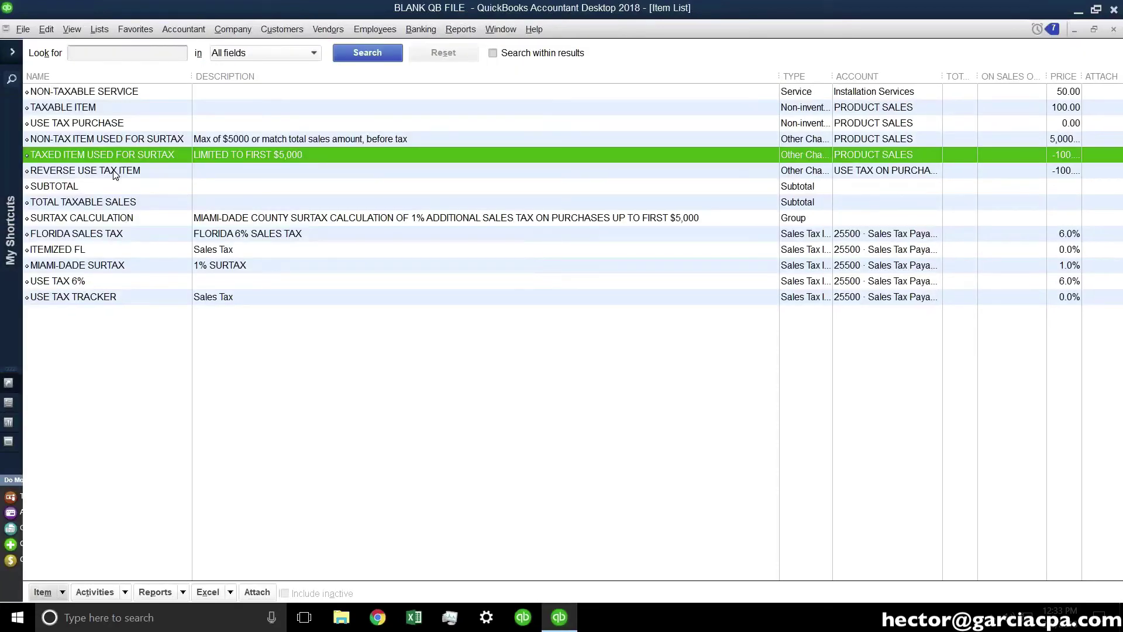
Open the SURTAX CALCULATION group, widen its item column, check the order of its three member items, and close the group.
double_click(103, 218)
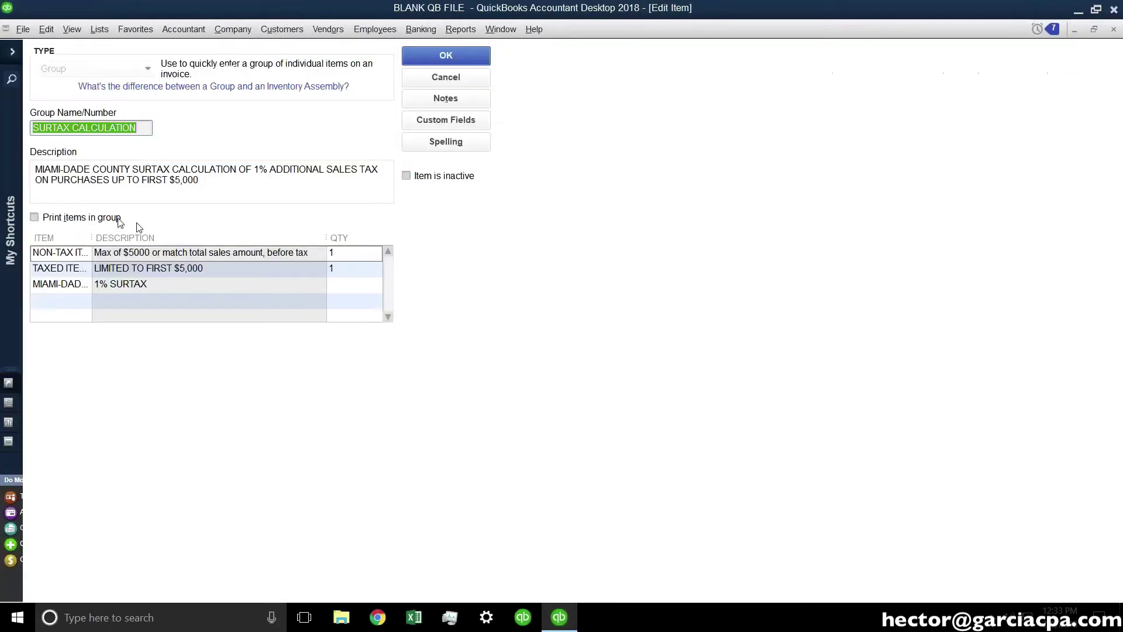
drag(92, 241, 142, 241)
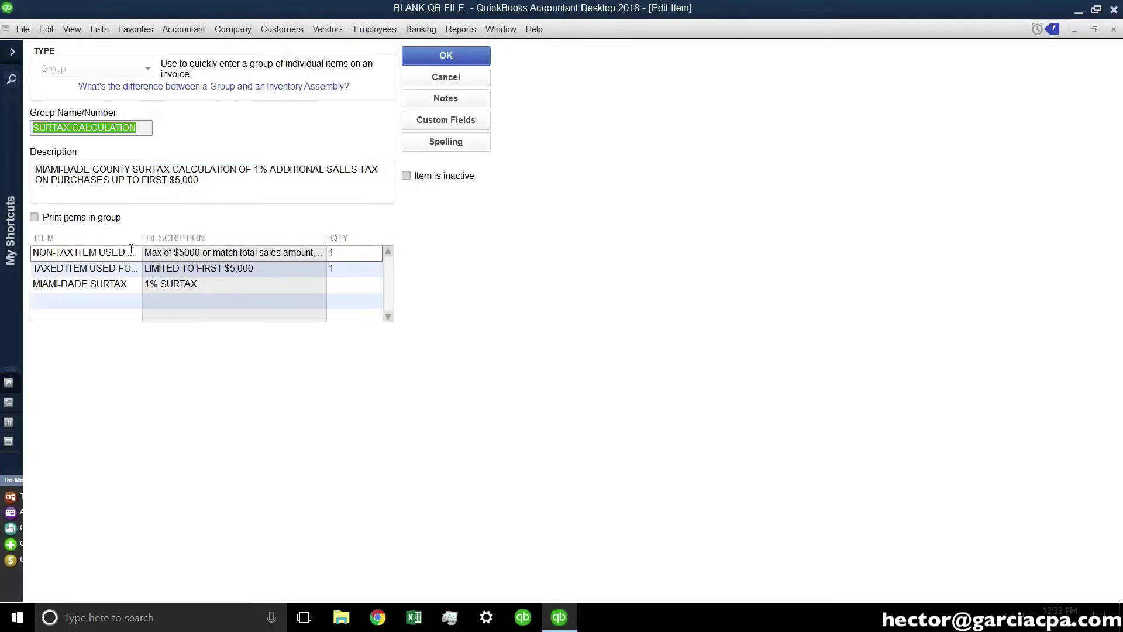
click(120, 253)
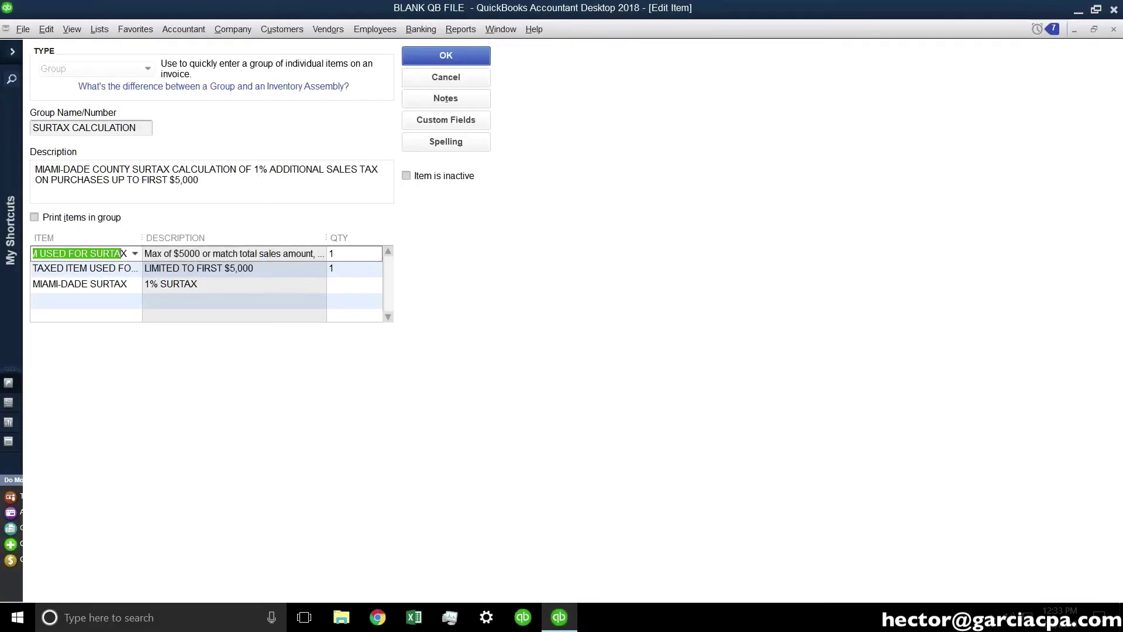
click(60, 269)
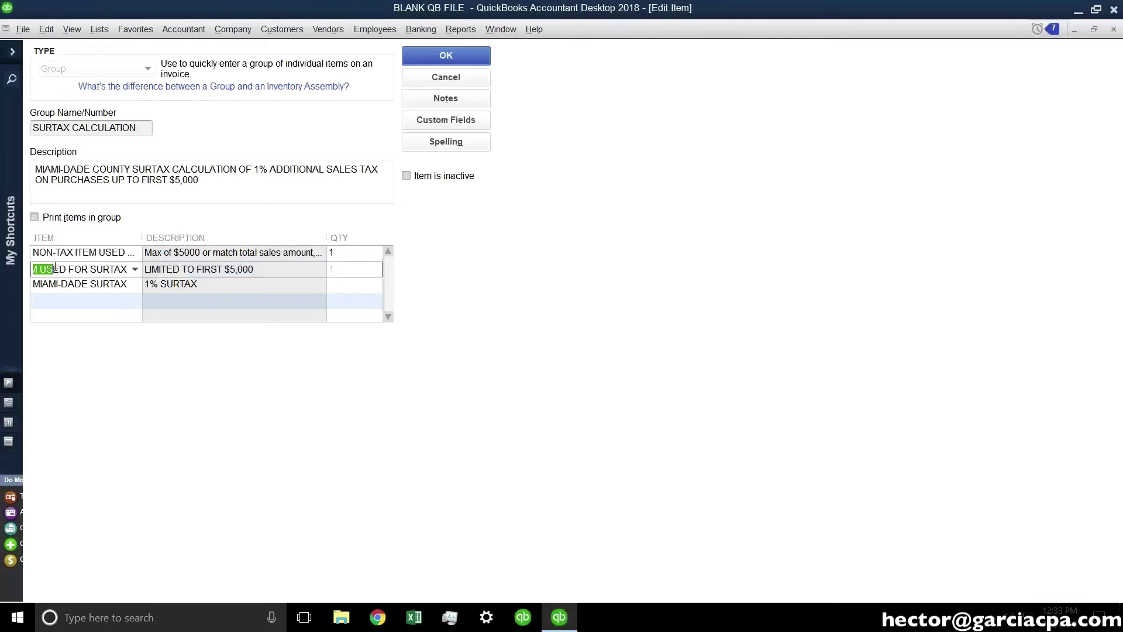
click(135, 270)
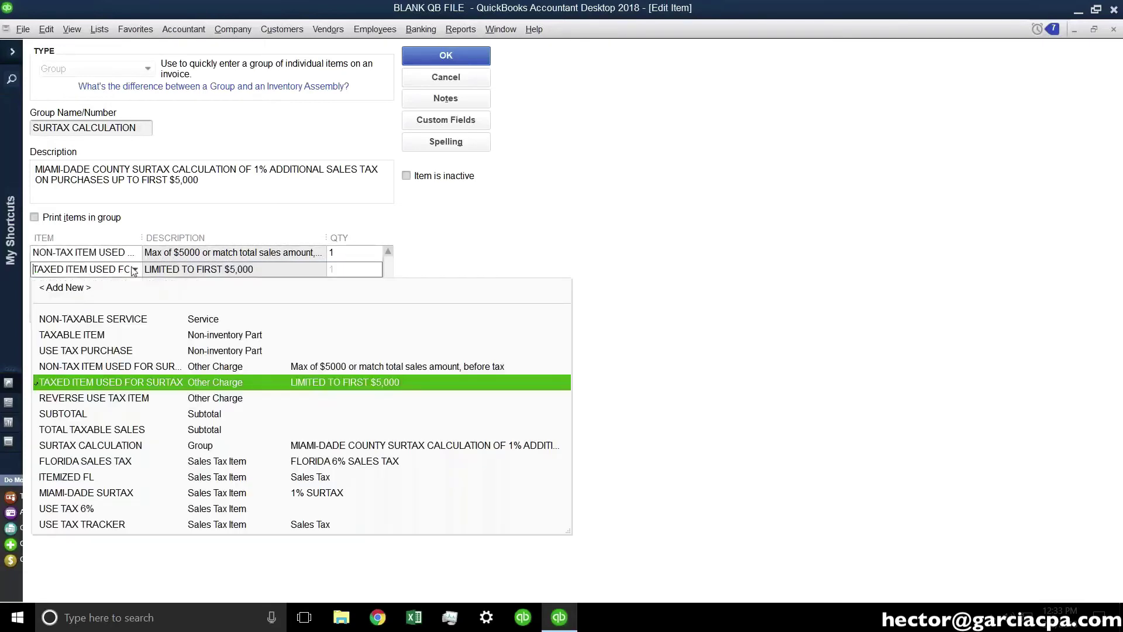
click(98, 383)
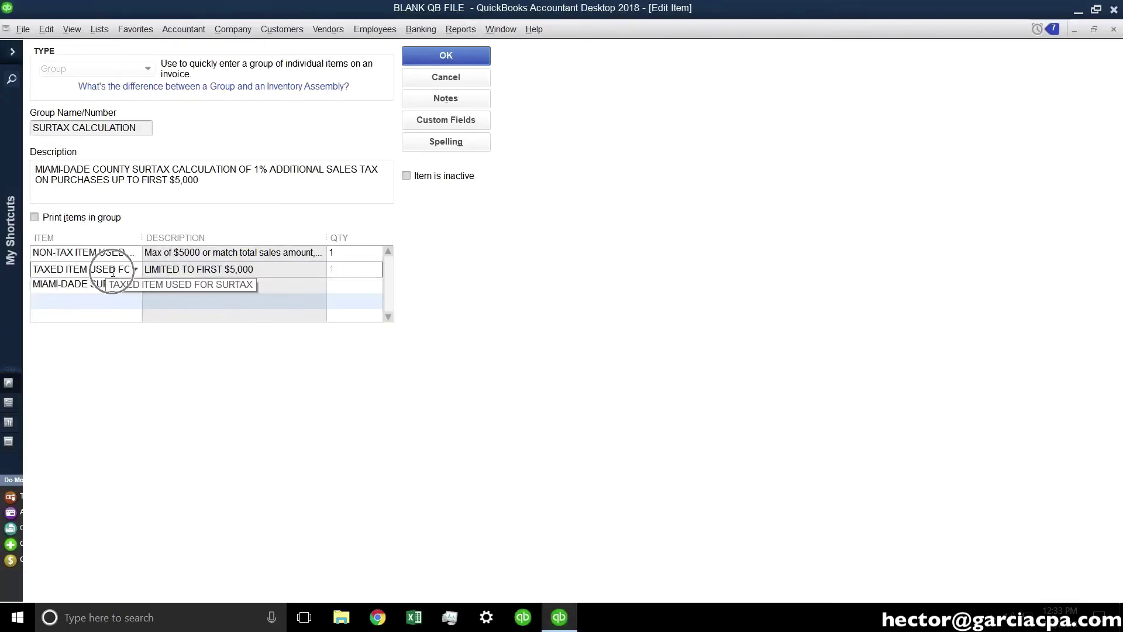
click(83, 285)
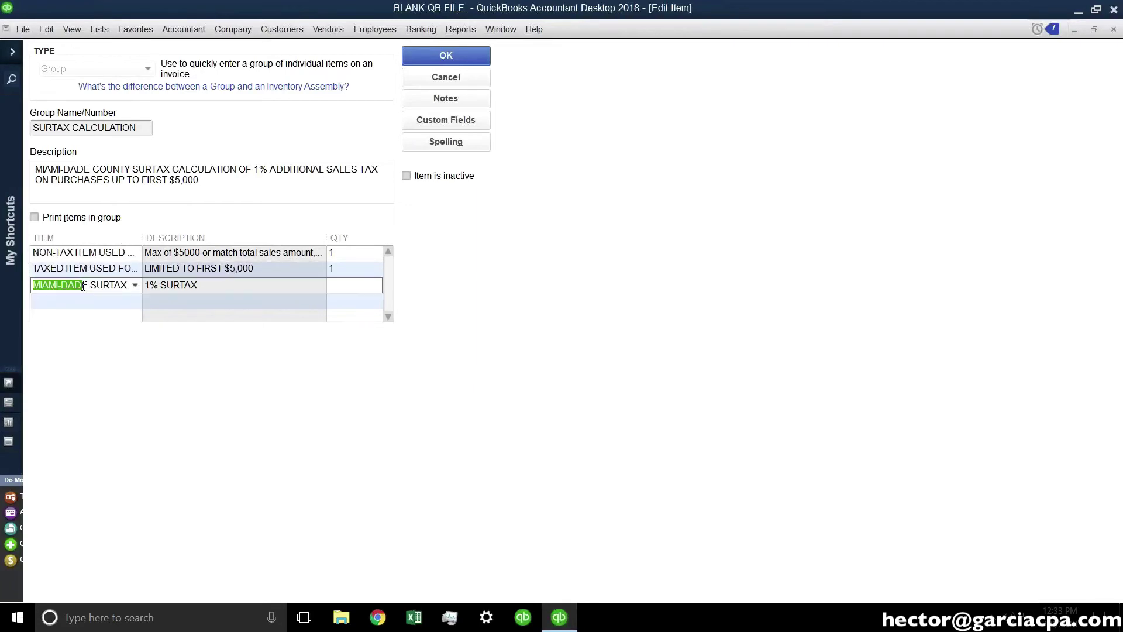
click(493, 60)
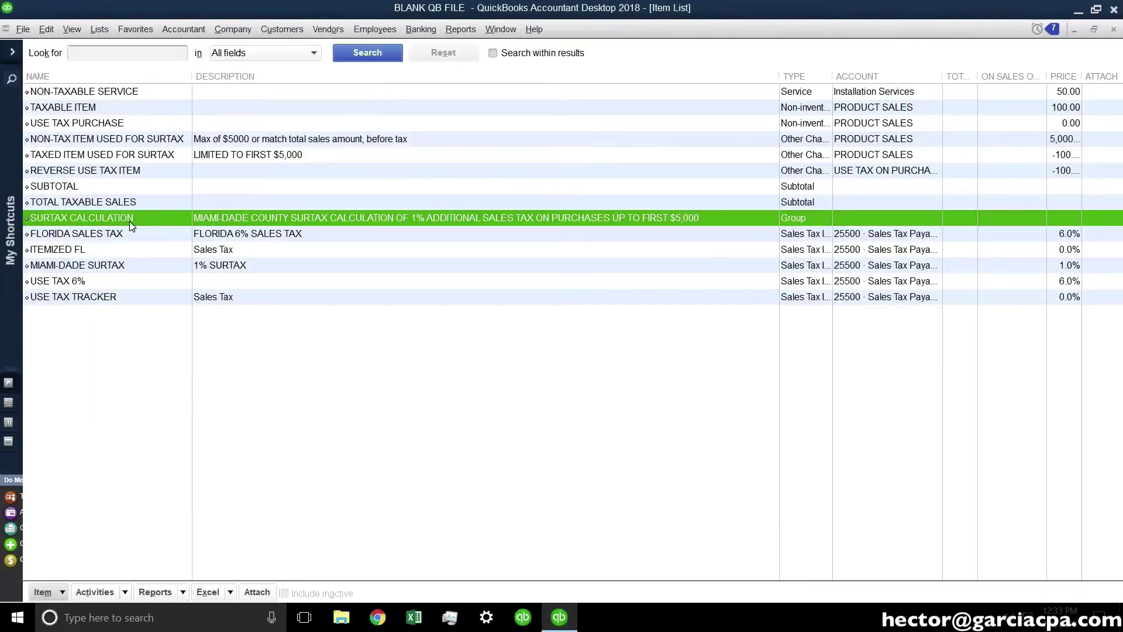
Return to the invoice and add the SURTAX CALCULATION group on an empty line below the Florida sales tax.
key(Escape)
click(225, 382)
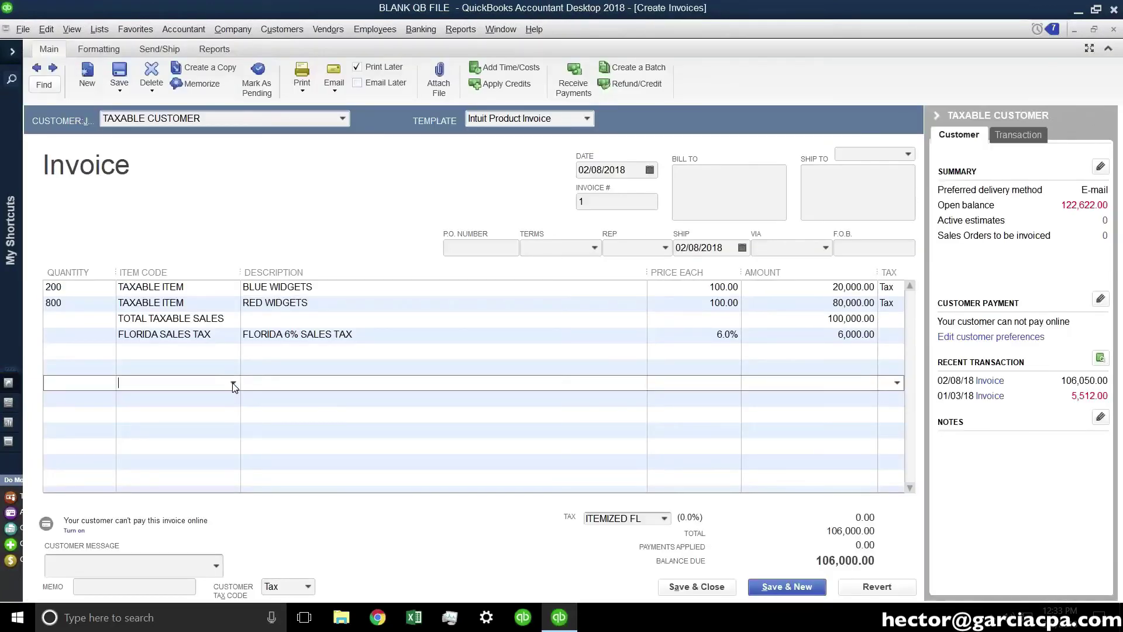
click(233, 383)
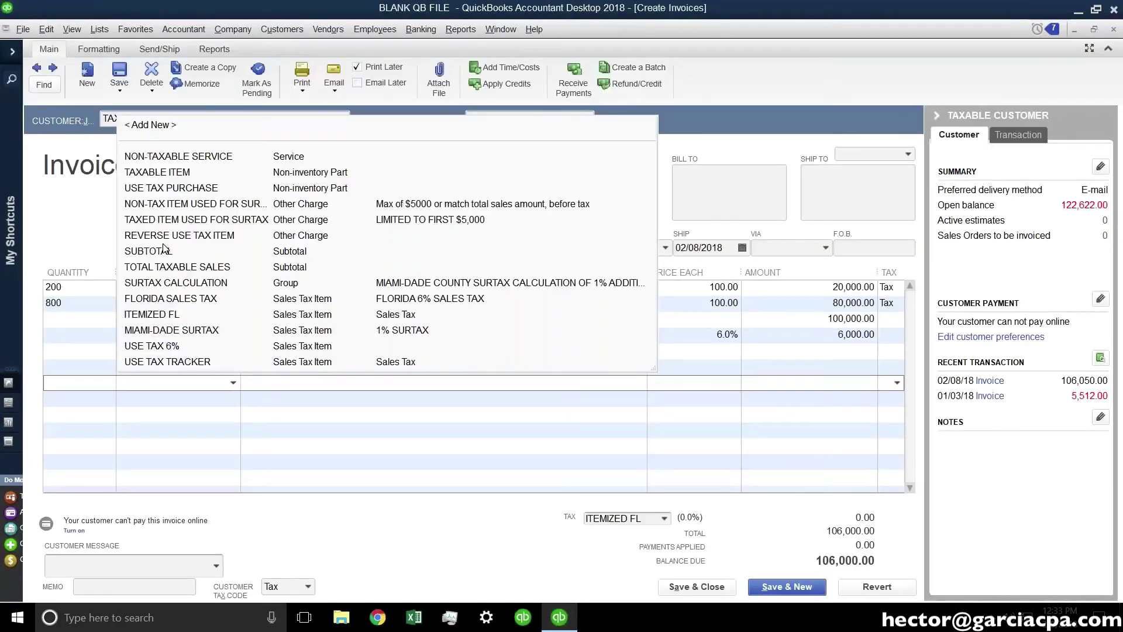
click(189, 282)
key(super)
key(super)
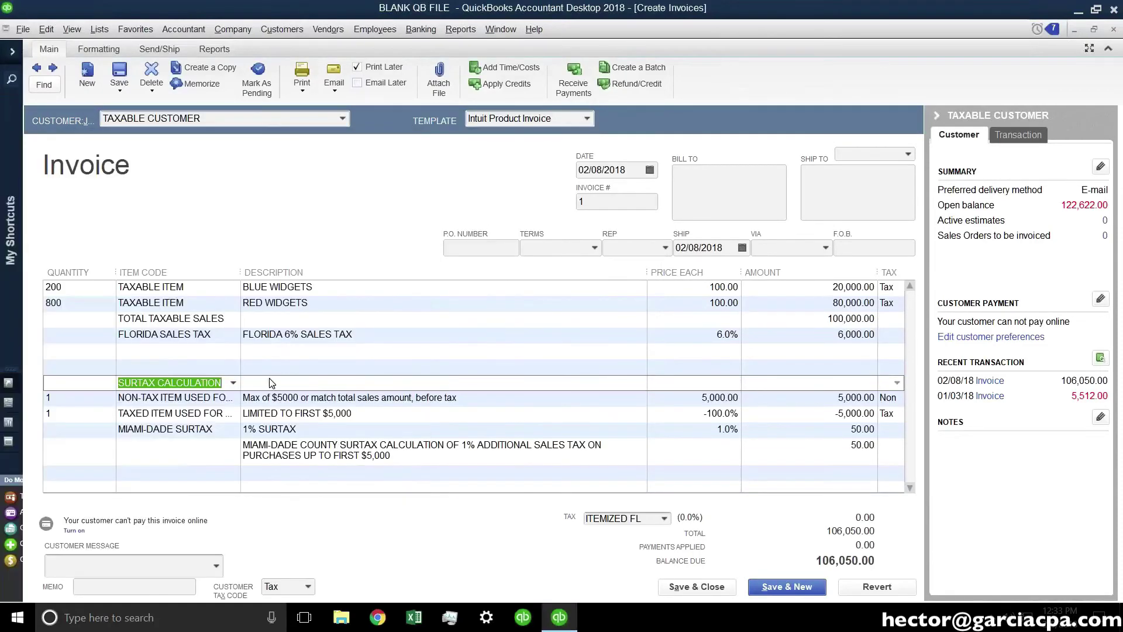
Widen the invoice's item code column and examine the surtax group's lines, the MIAMI-DADE SURTAX amount and the taxable sales subtotal.
click(160, 383)
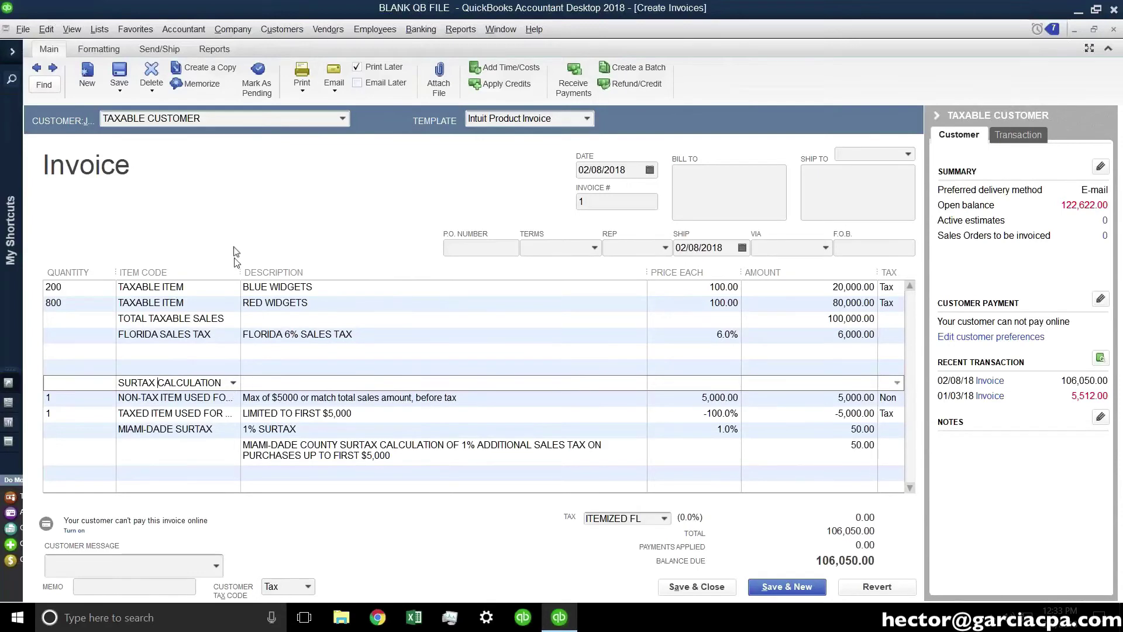
drag(245, 269, 281, 269)
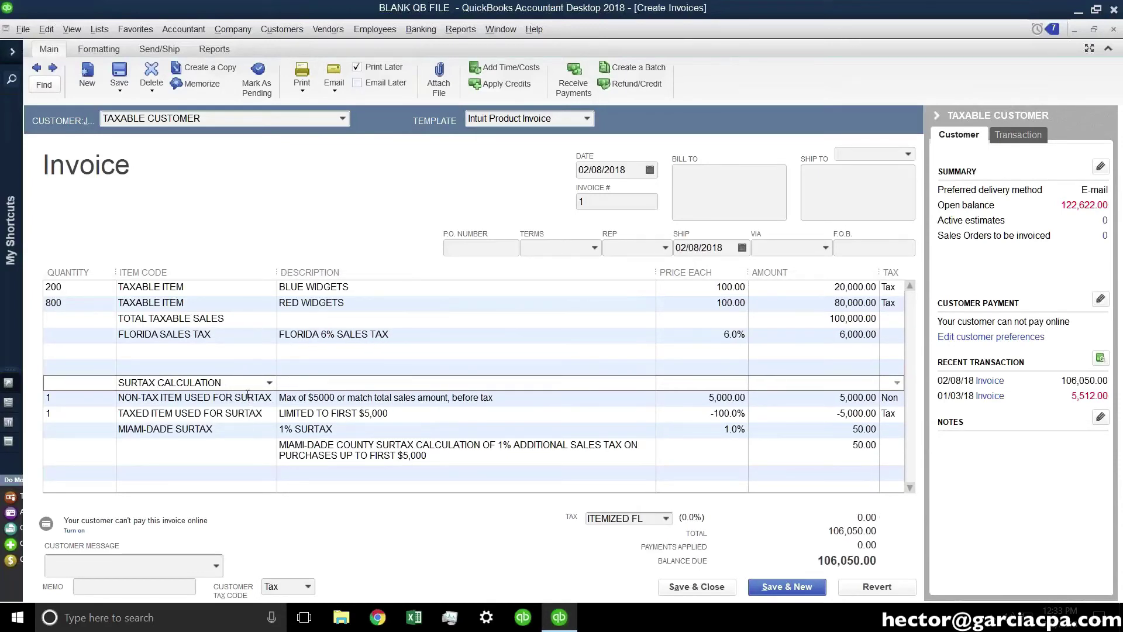
drag(120, 401, 290, 398)
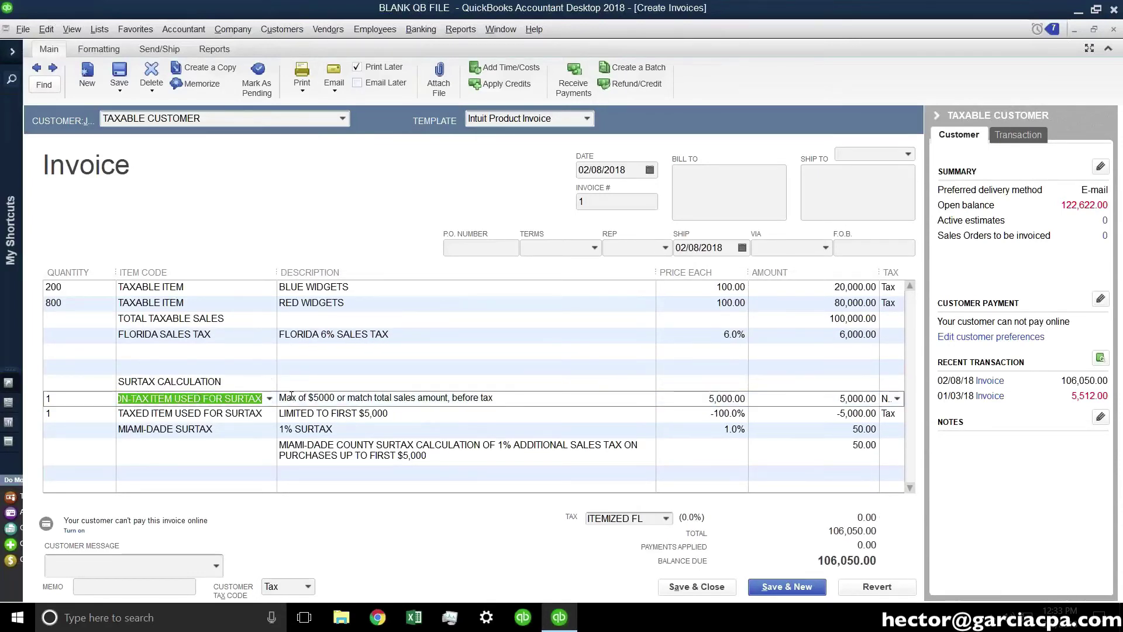
drag(119, 414, 271, 414)
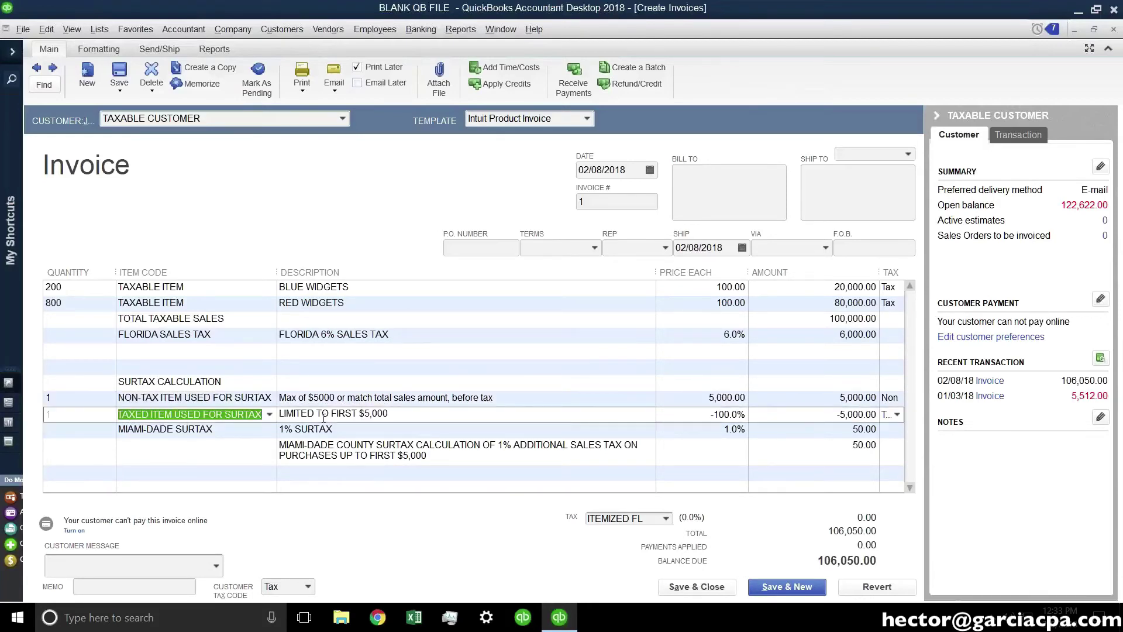
click(243, 432)
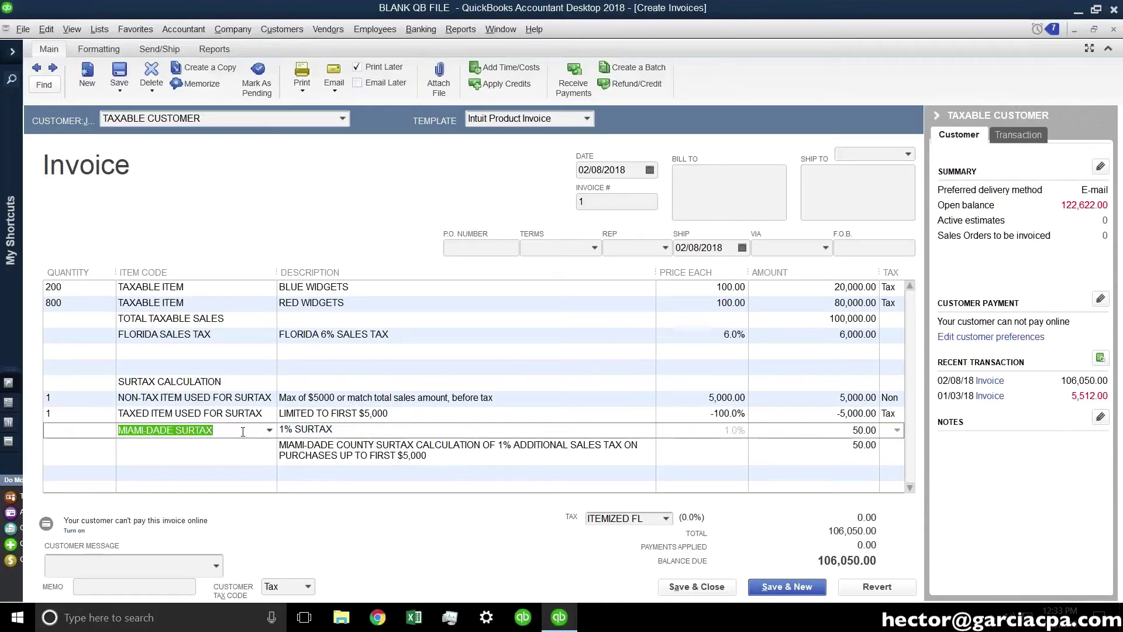
click(244, 433)
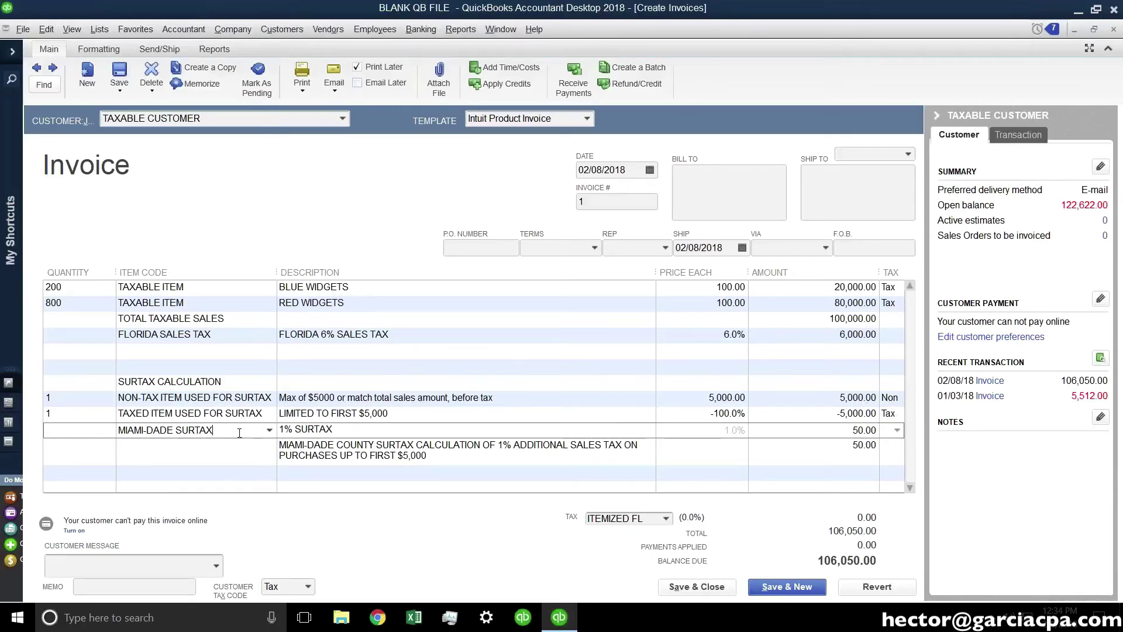
click(869, 431)
click(856, 319)
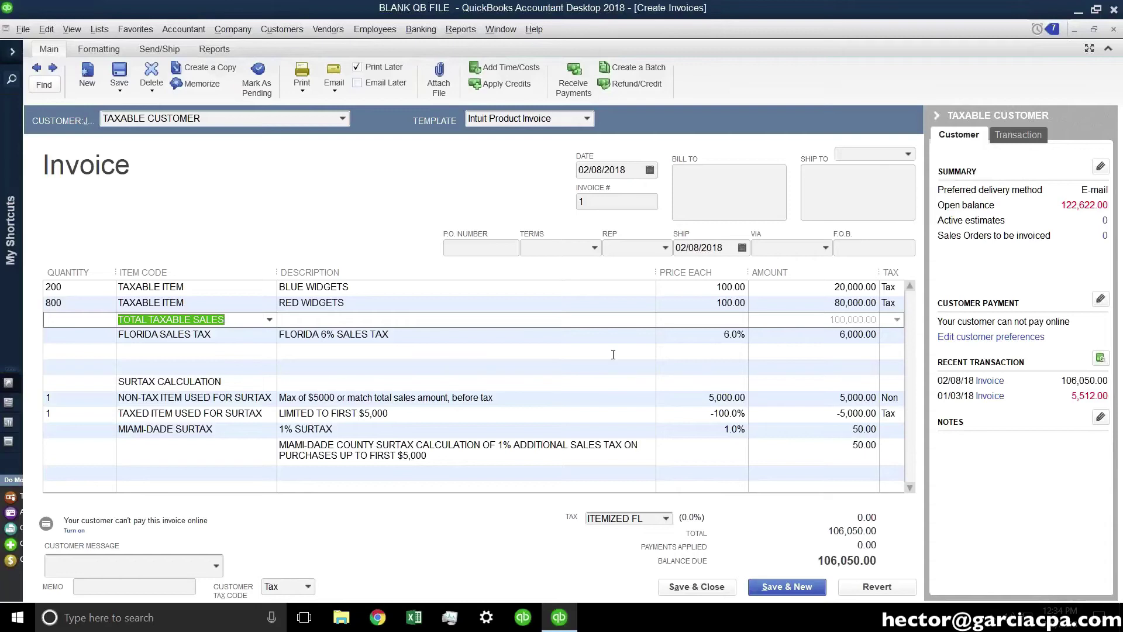
Review the Florida sales tax and Miami-Dade surtax lines, and save and close the invoice without correcting the spelling.
click(430, 346)
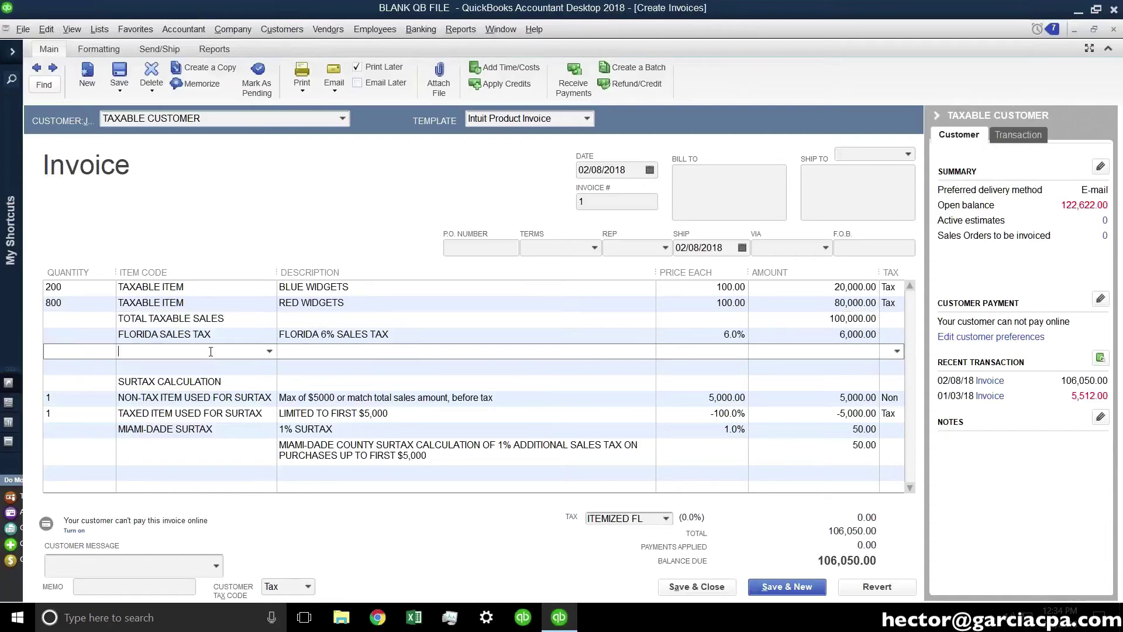
click(216, 336)
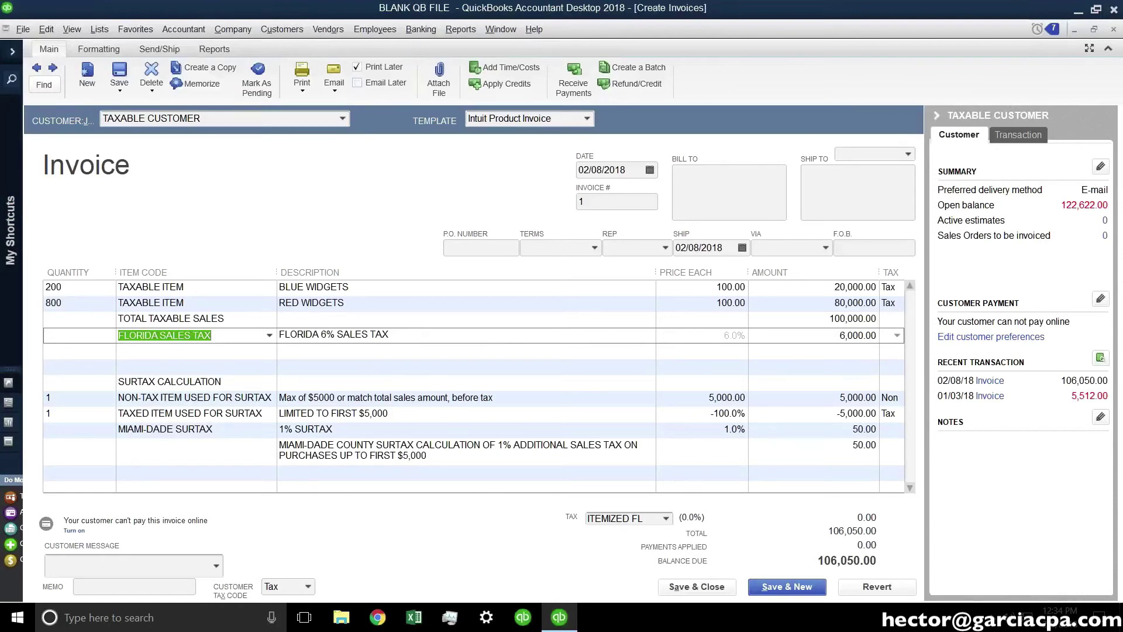
click(242, 430)
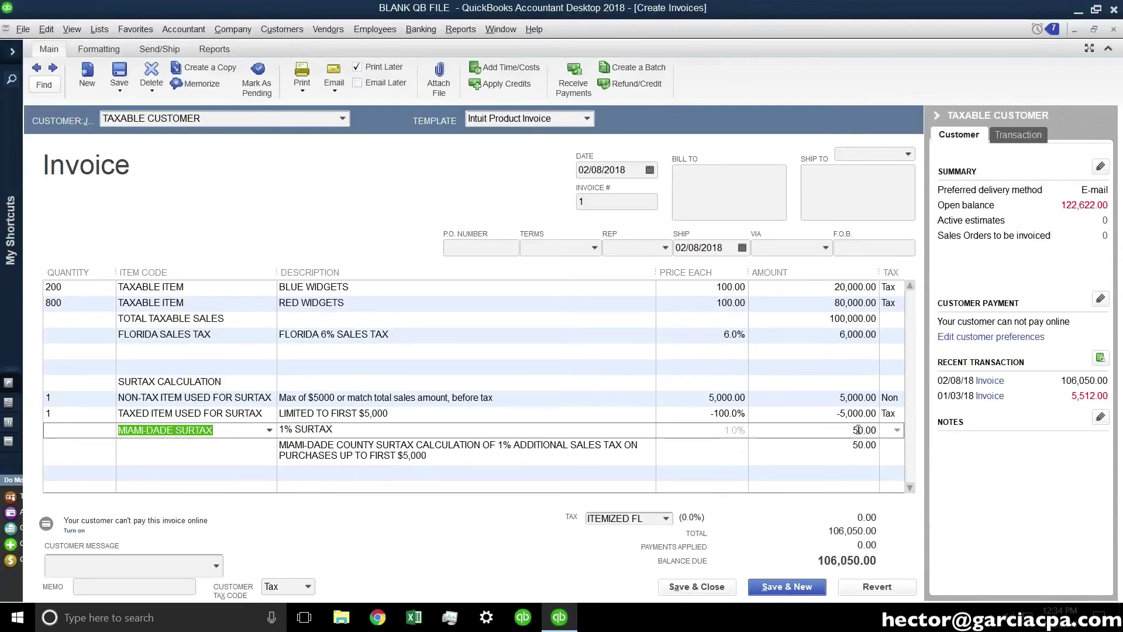
click(733, 398)
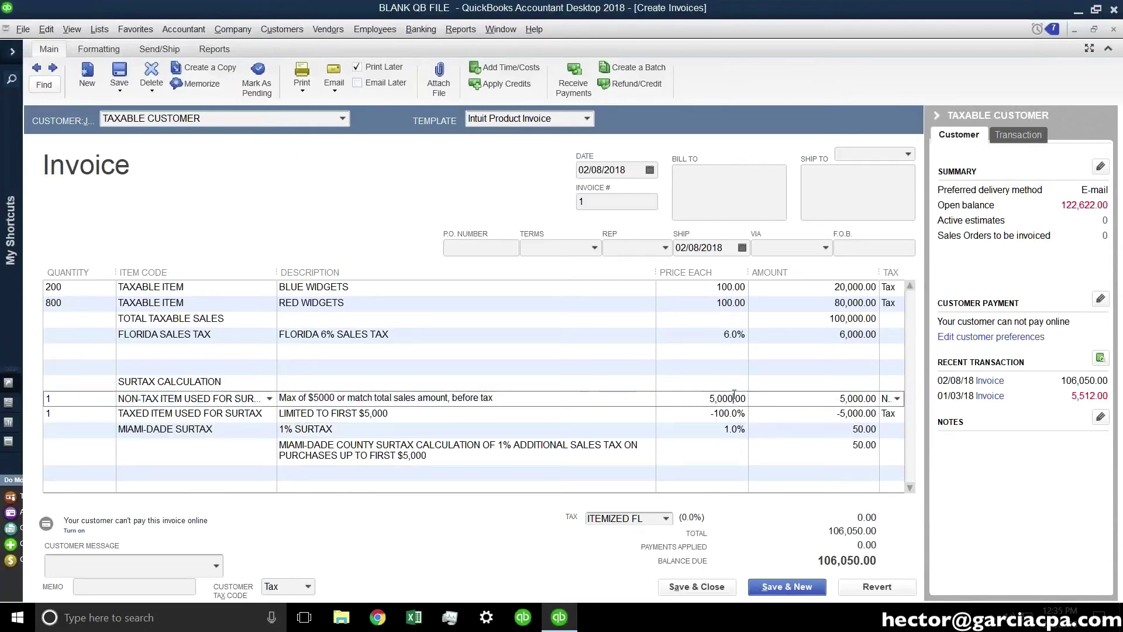
click(849, 335)
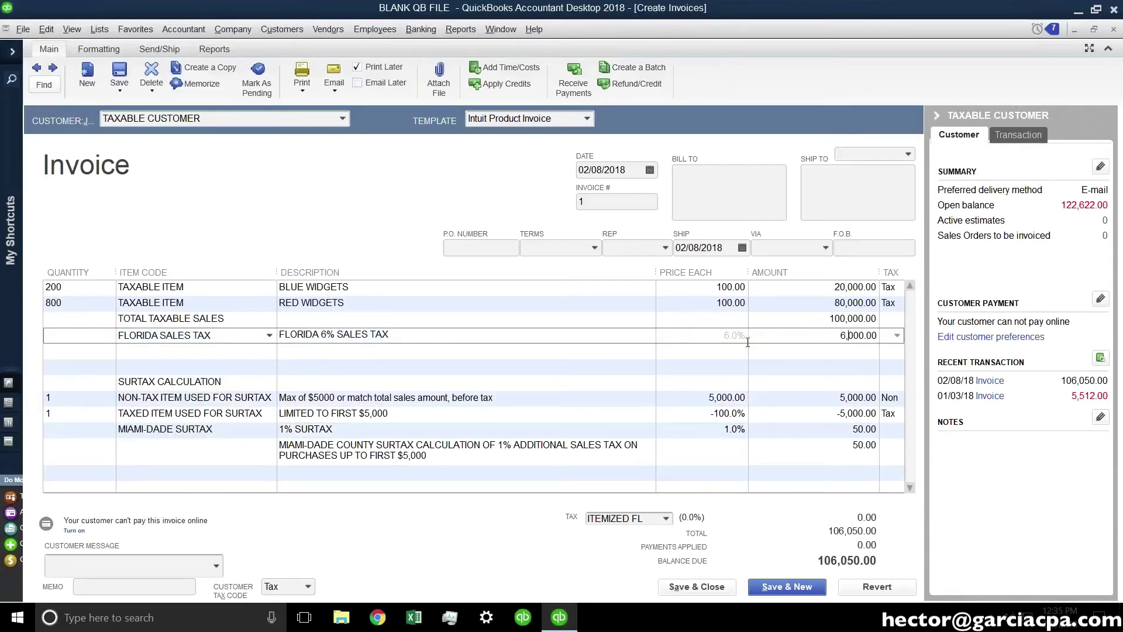
click(697, 587)
click(503, 207)
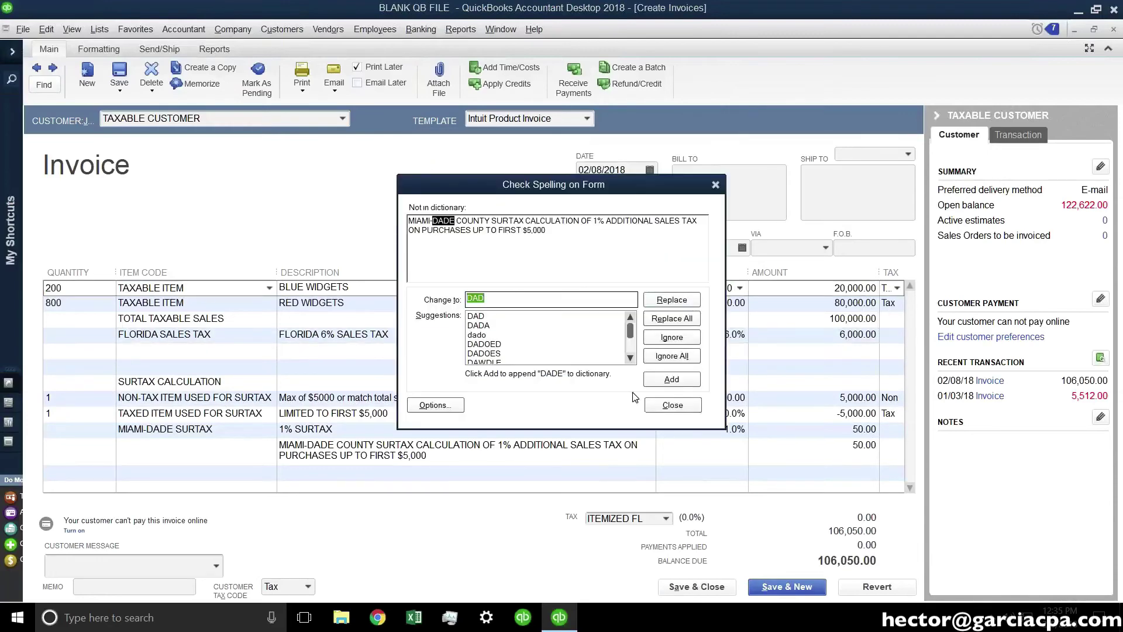
click(673, 405)
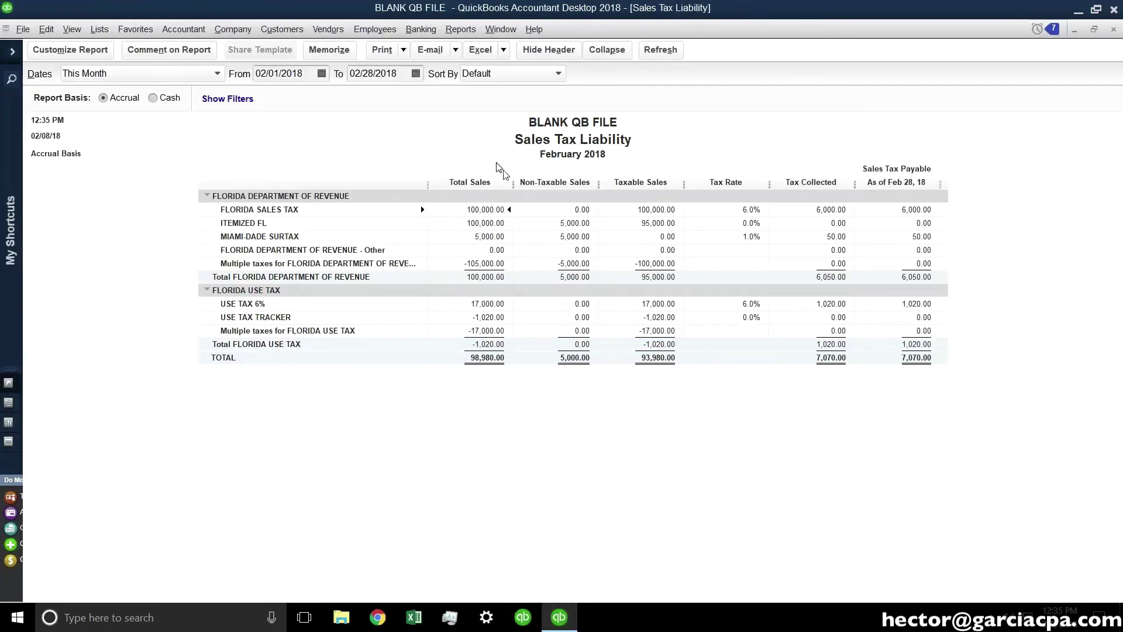
Examine the total, non-taxable and taxable sales and the tax collected for the Florida Department of Revenue in the Sales Tax Liability report.
key(ctrl)
key(ctrl)
key(ctrl)
key(ctrl)
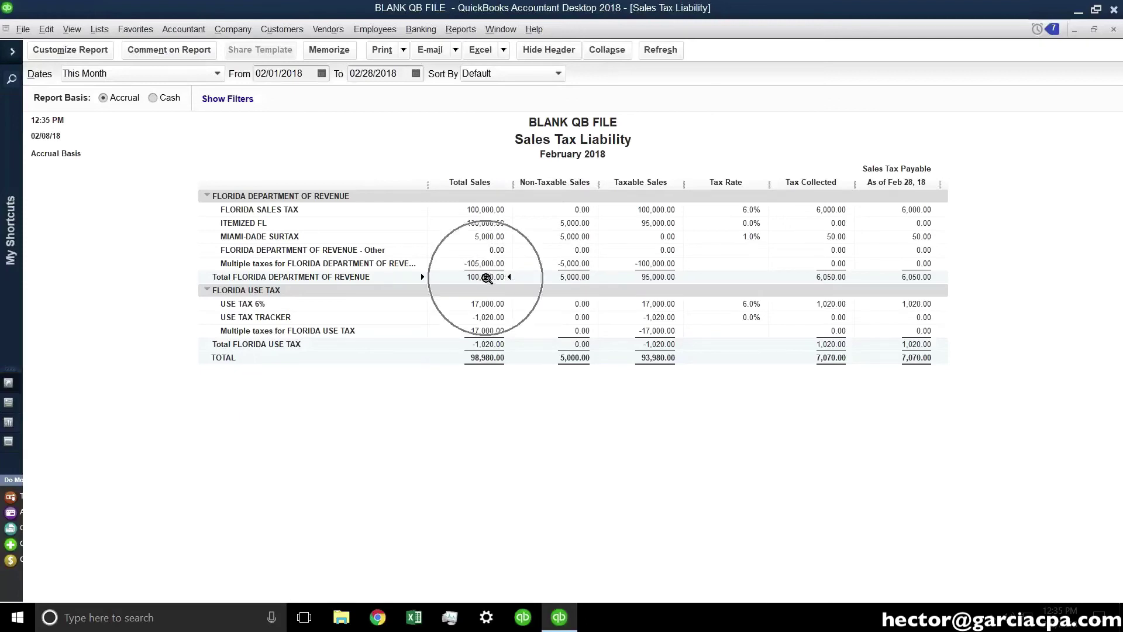
key(ctrl)
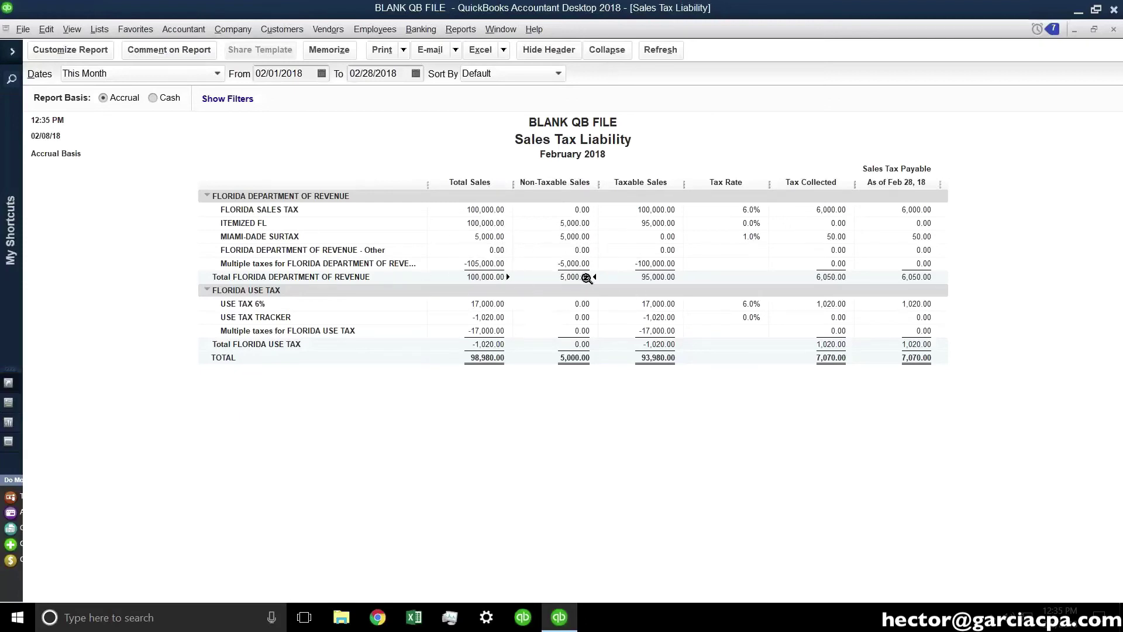
key(ctrl)
click(582, 186)
click(651, 188)
click(837, 210)
click(644, 277)
click(280, 29)
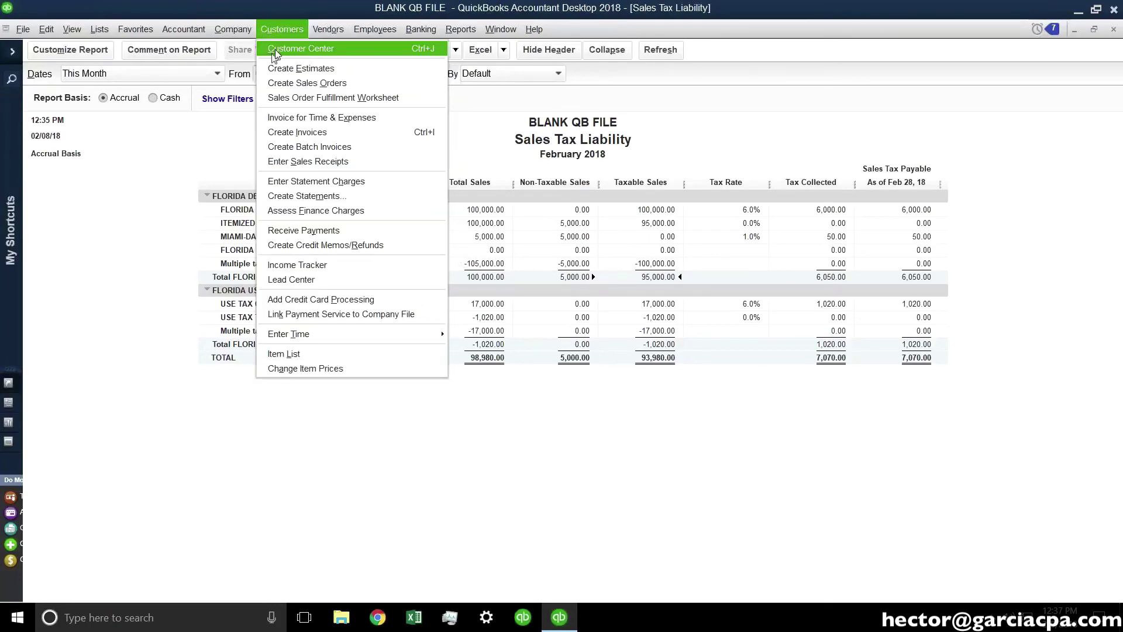
click(332, 163)
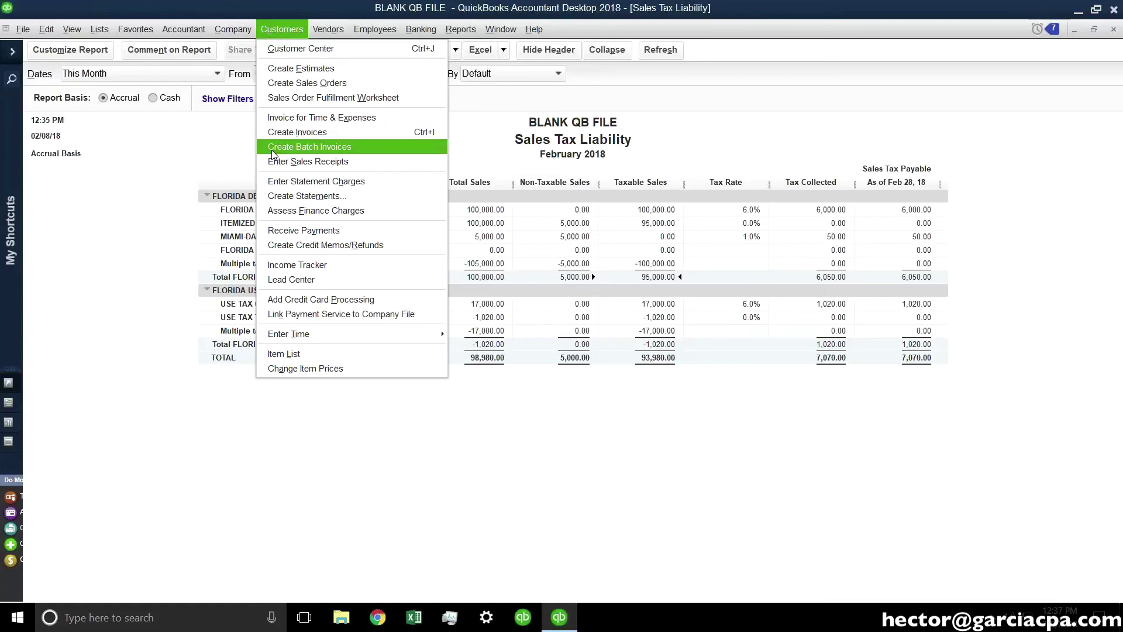
click(209, 154)
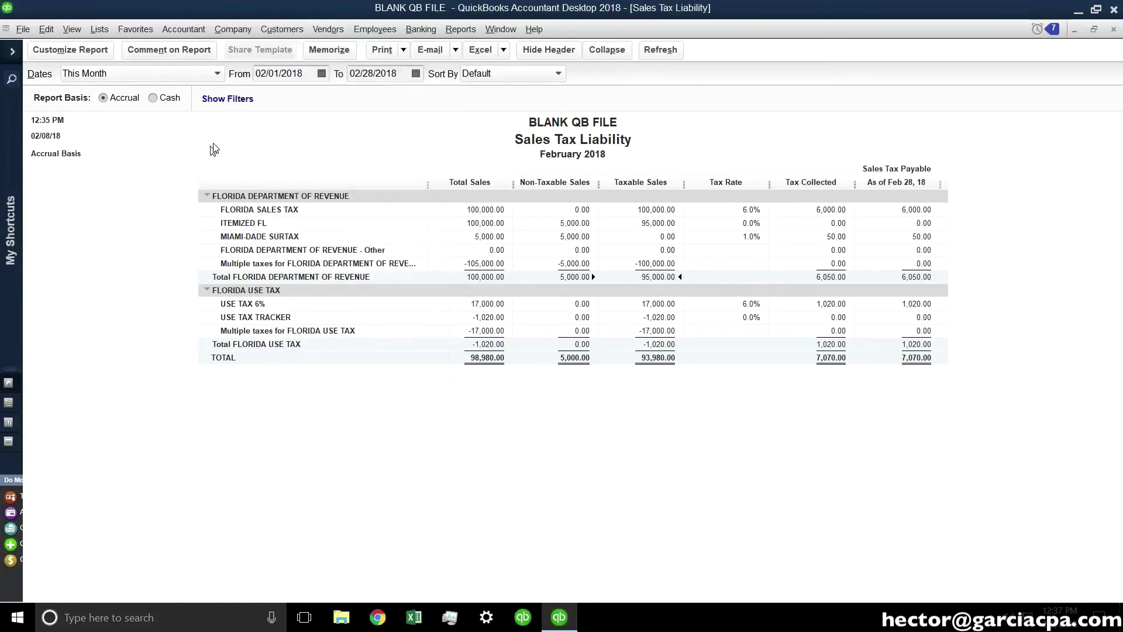
Start a new vendor bill and enter ALASKA FARMS as the vendor.
click(322, 29)
click(339, 82)
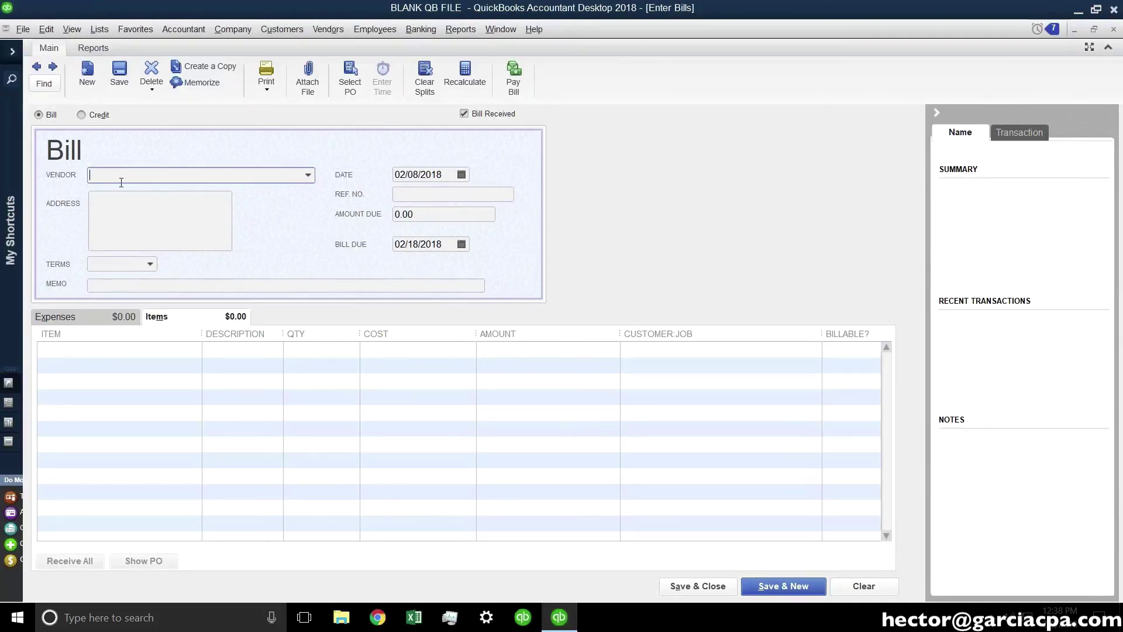
text(ALASK)
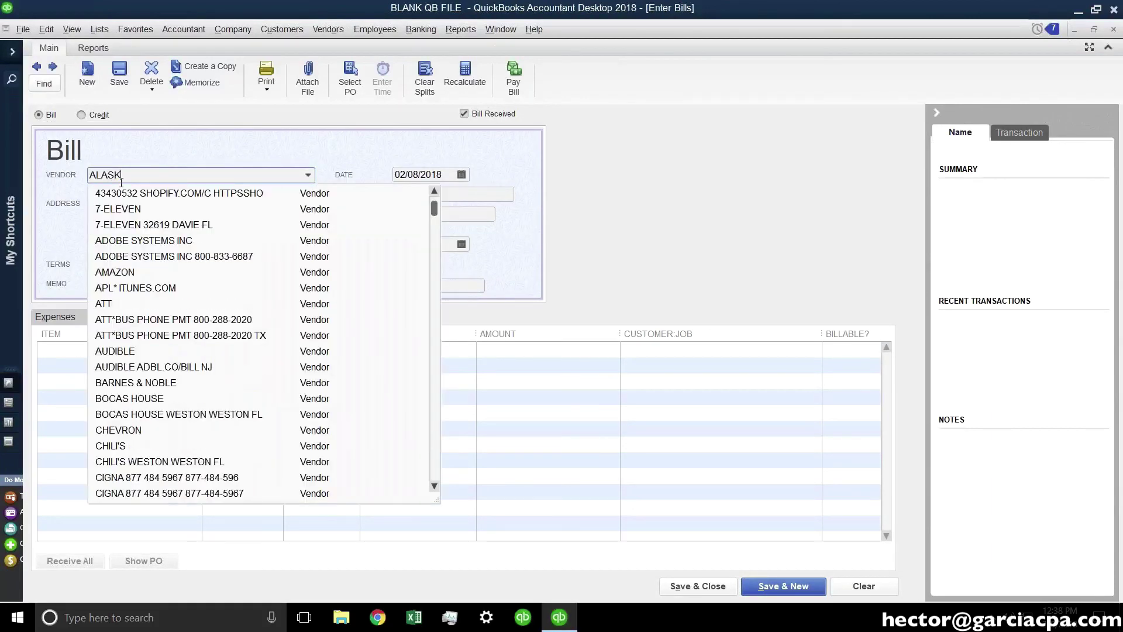
text(A FARMS)
key(Tab)
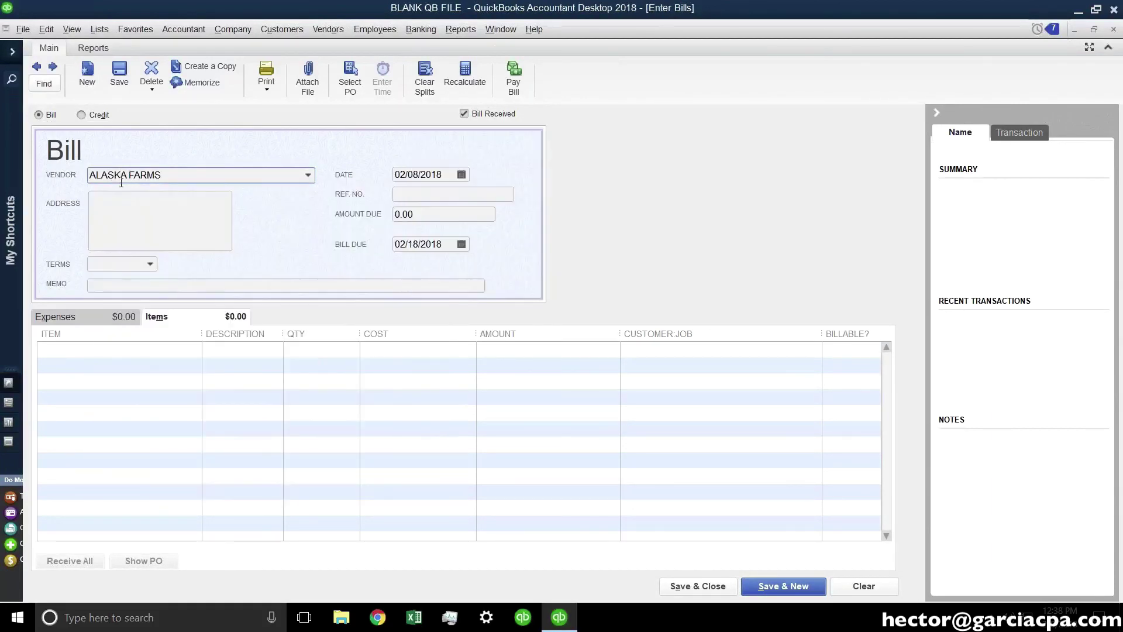
Add an expense line of 17,000 to the Furniture and Equipment account on the bill, and save the bill.
click(93, 319)
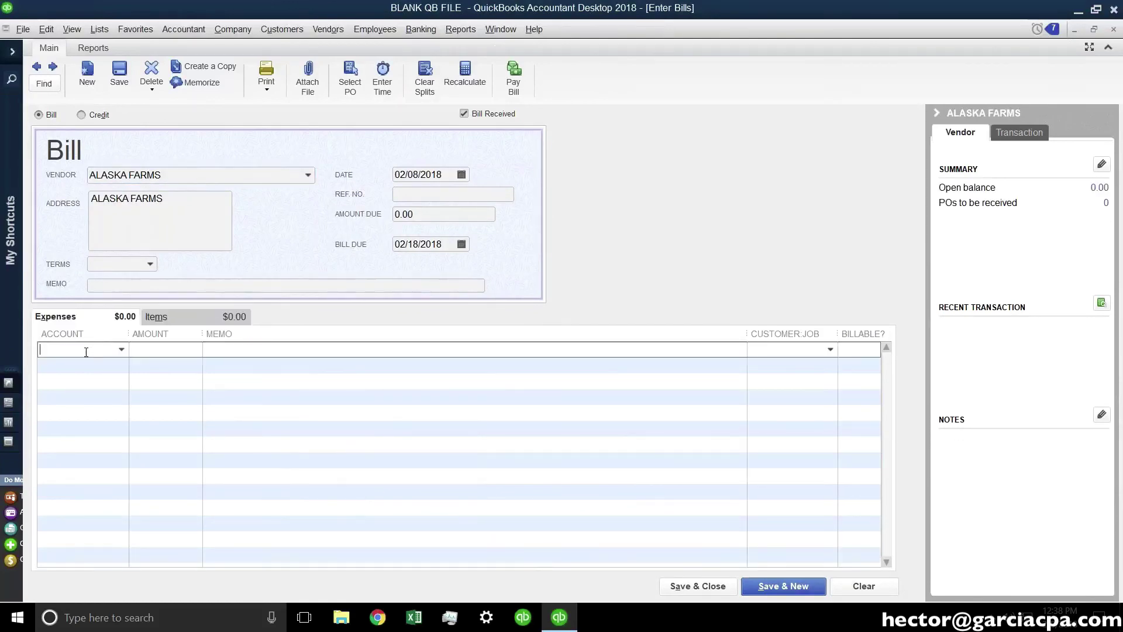
text(EQ)
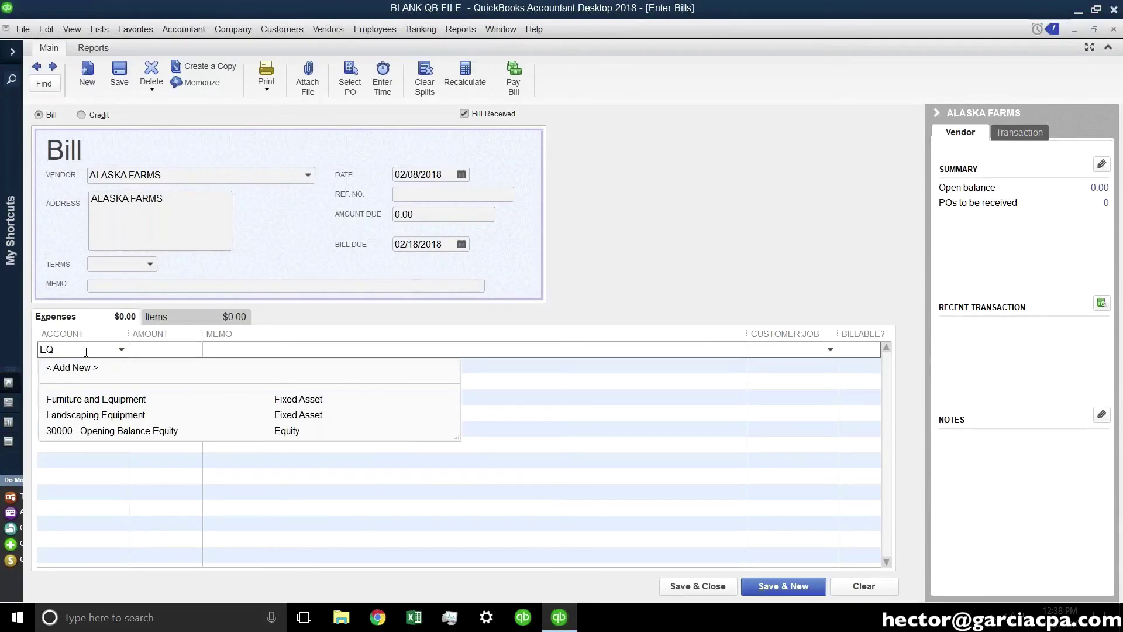
key(Down)
key(Tab)
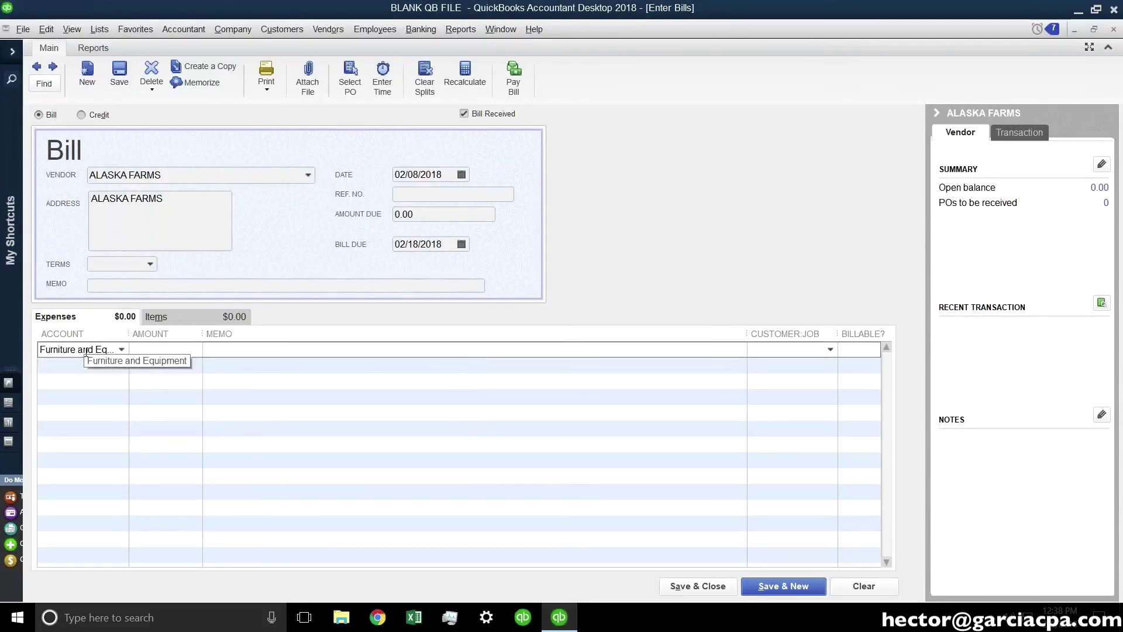
text(17,000)
key(Tab)
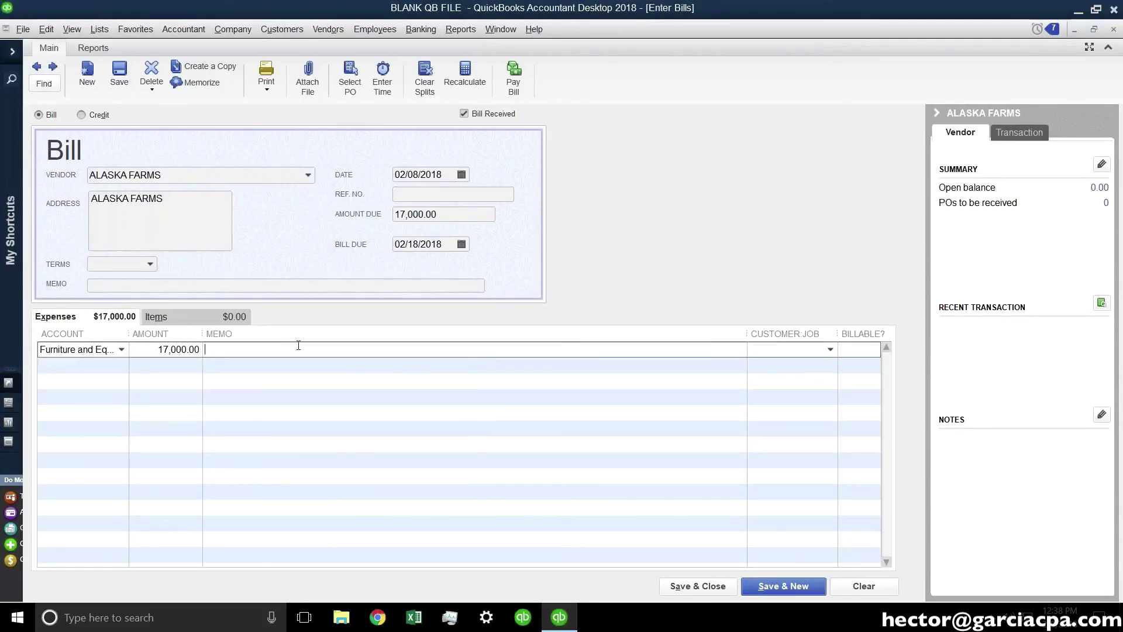
click(139, 351)
click(140, 354)
click(119, 71)
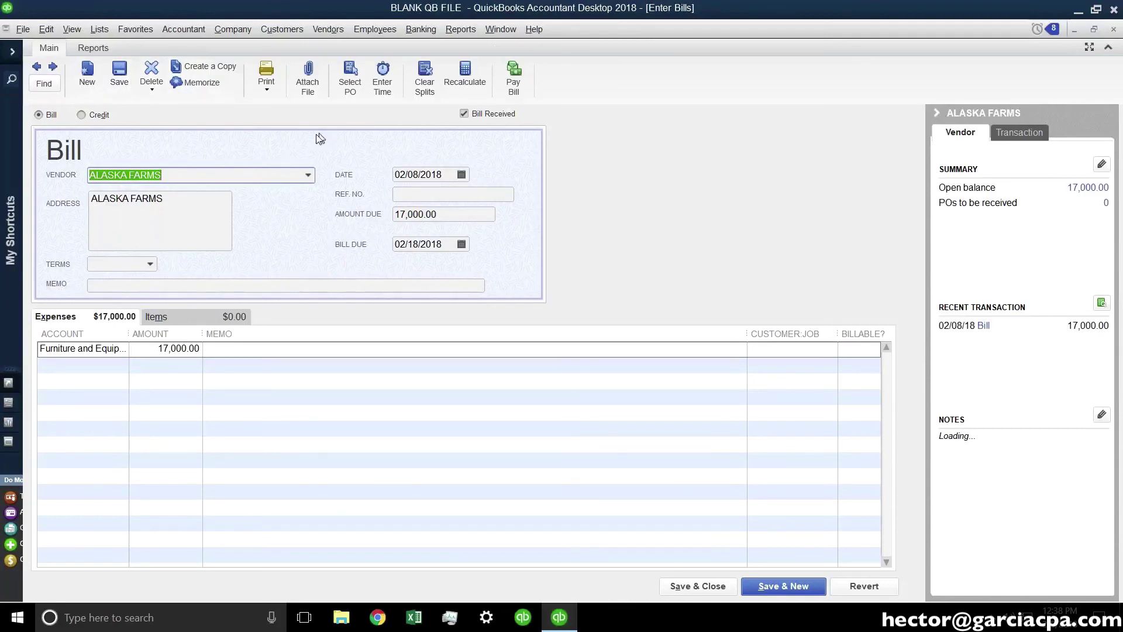
Go to the sales receipts, bring up the previous receipt and check that its customer is USE TAX TRACKER.
click(291, 31)
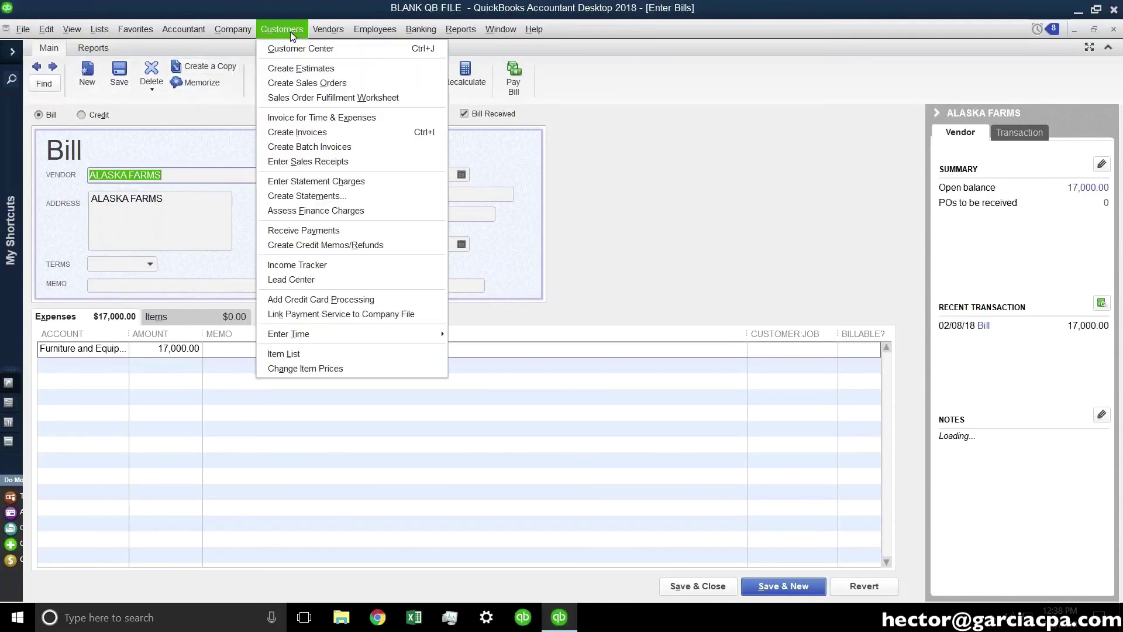
click(320, 160)
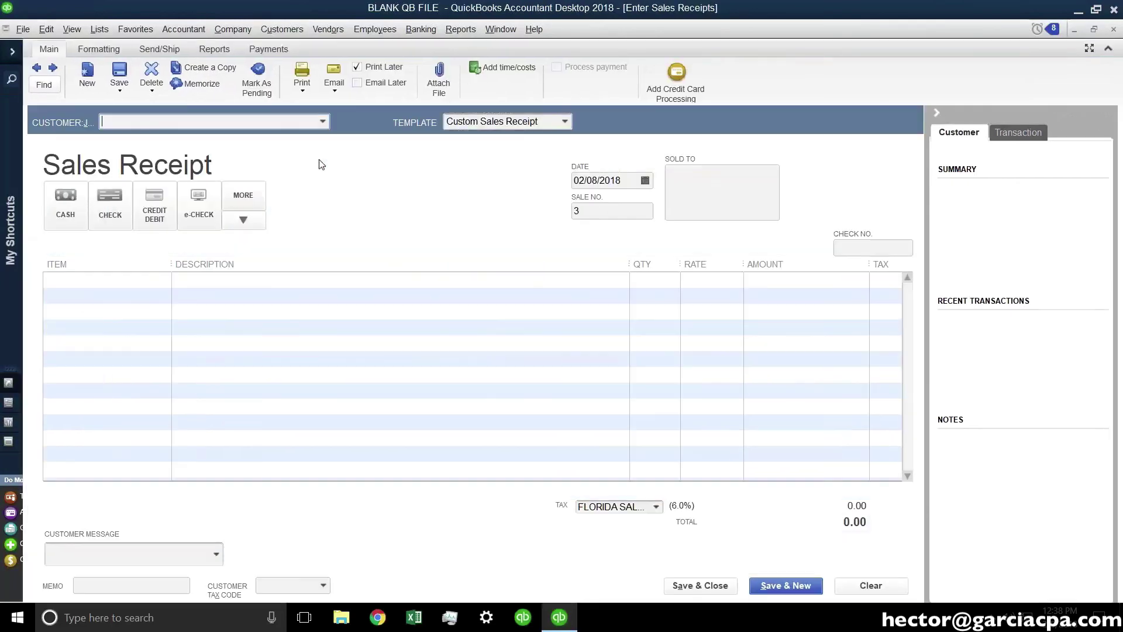
click(36, 68)
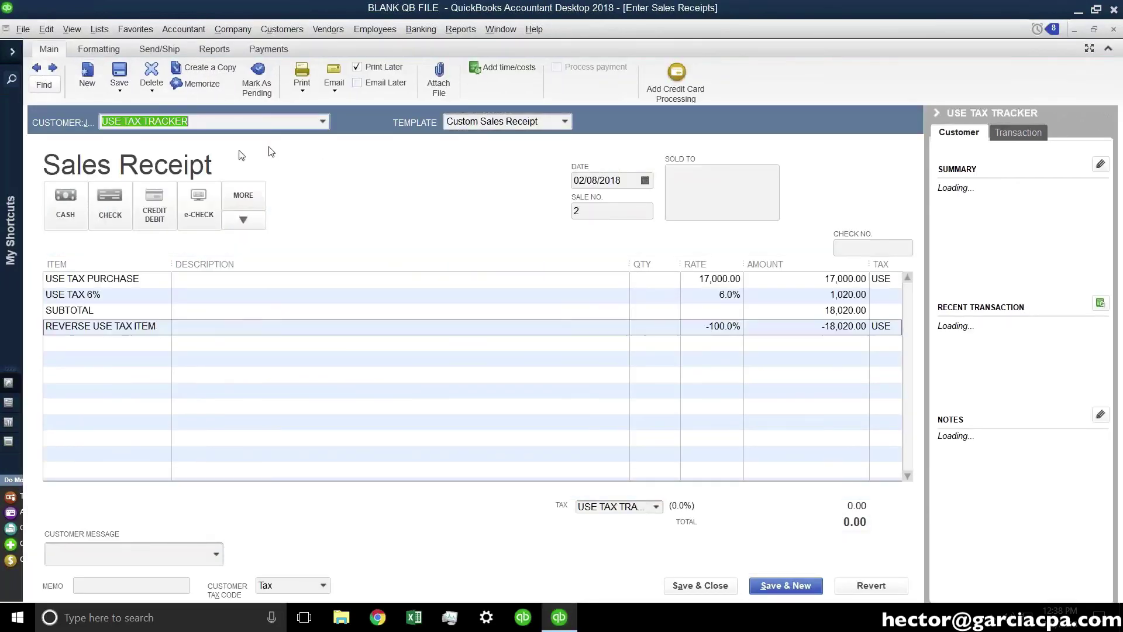
click(323, 121)
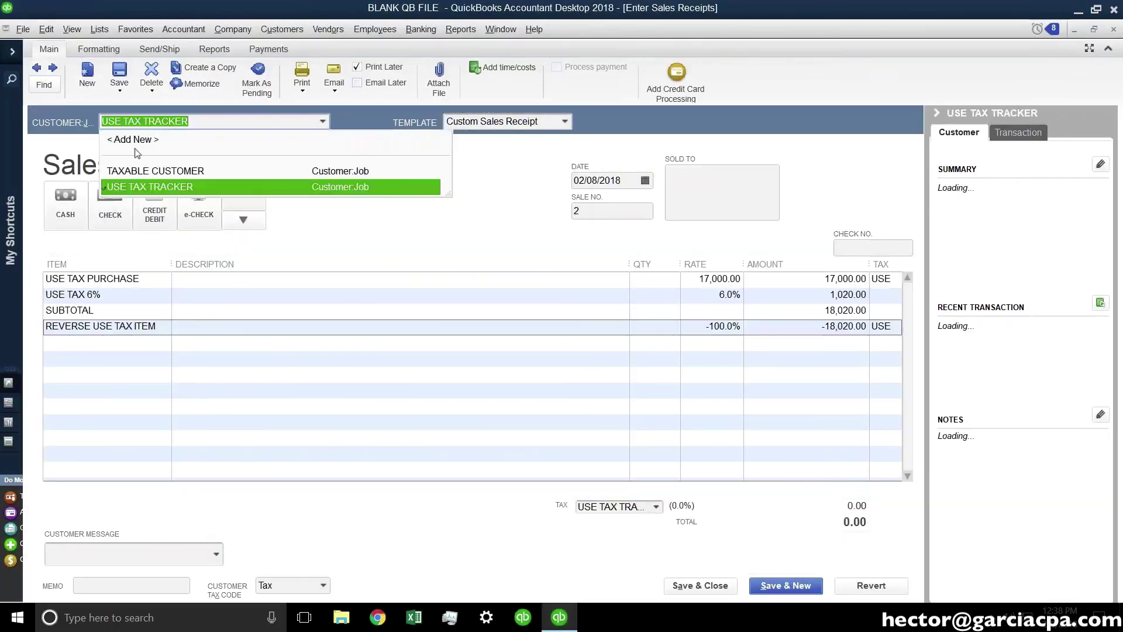
click(171, 185)
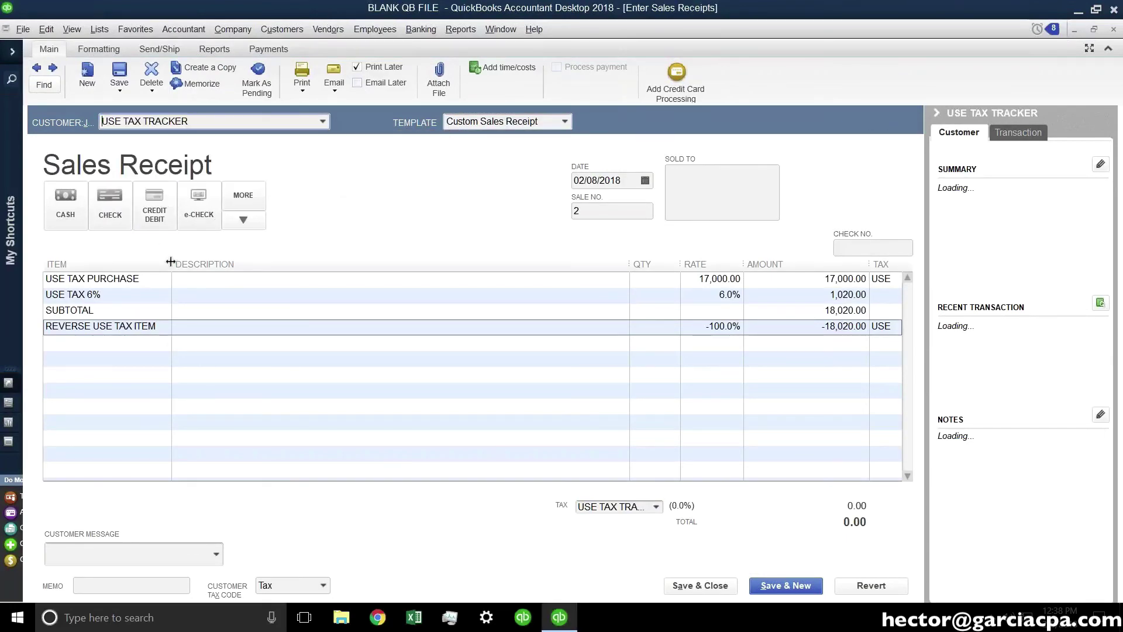
Widen the receipt's item column, check the first line's USE TAX PURCHASE item, and narrow the description and rate columns.
mouse_move(172, 266)
mouse_down()
mouse_move(213, 266)
mouse_move(182, 269)
mouse_up()
click(168, 282)
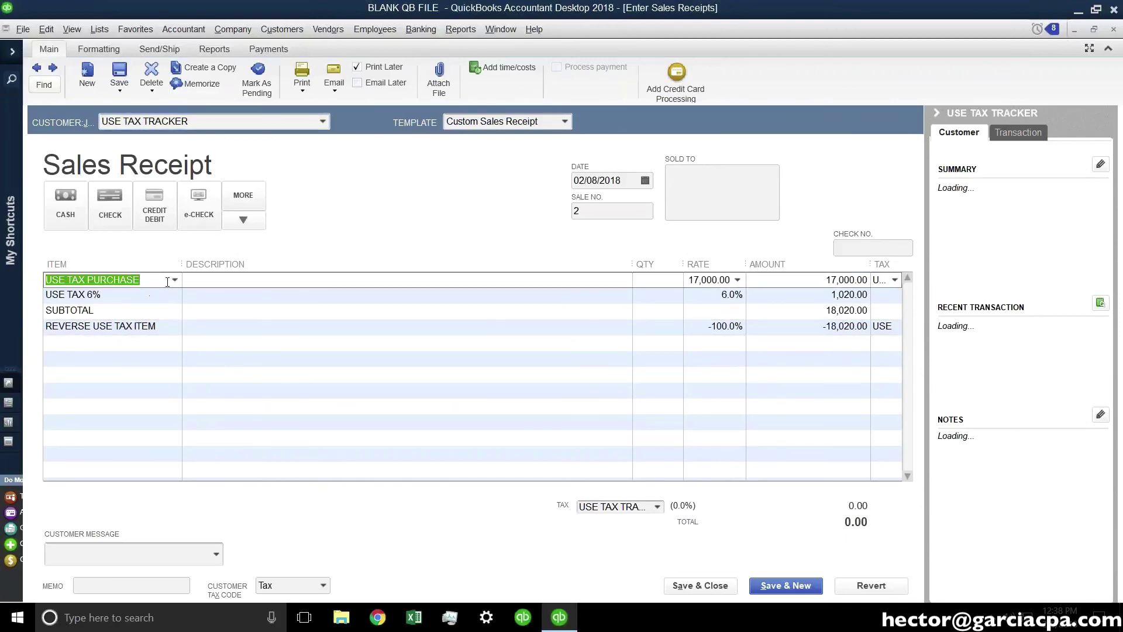
click(175, 281)
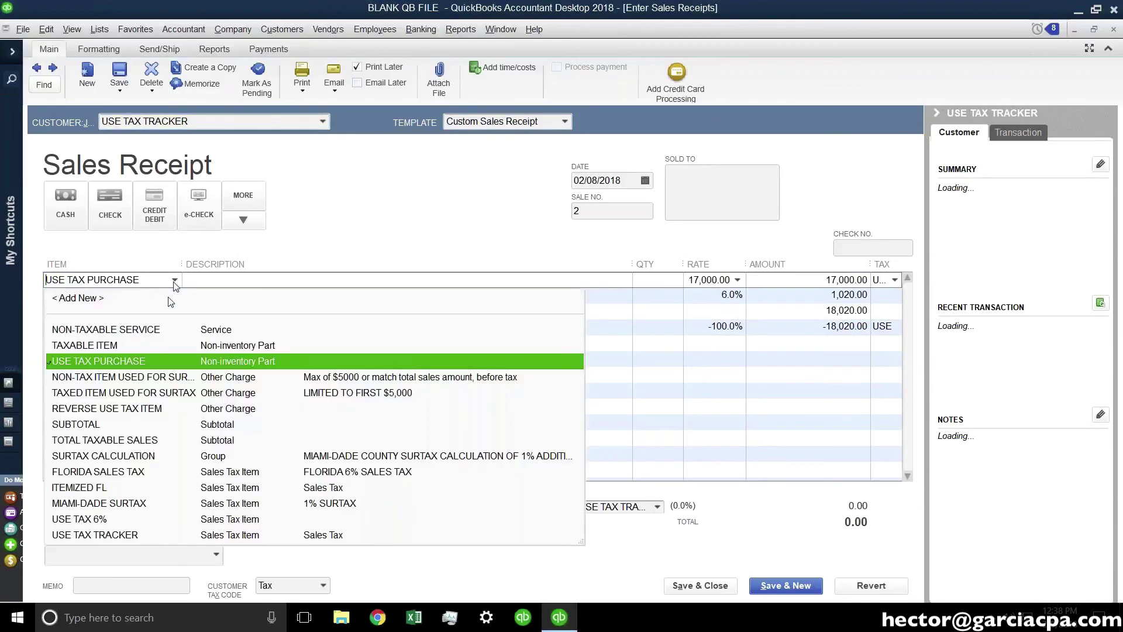
click(106, 363)
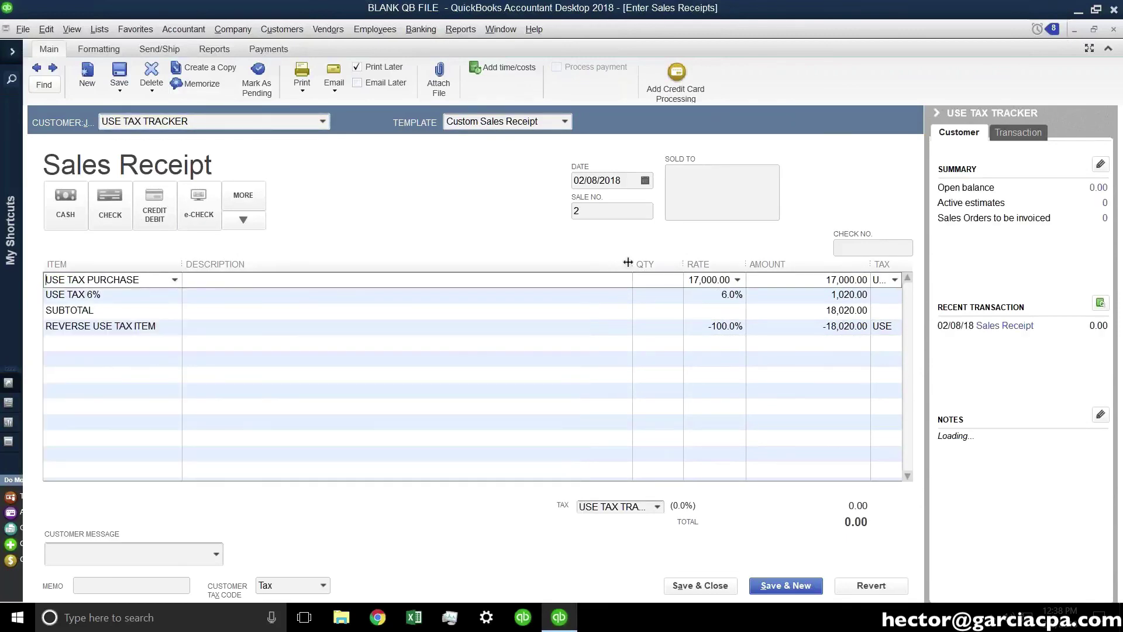
drag(630, 262, 534, 262)
drag(692, 265, 664, 265)
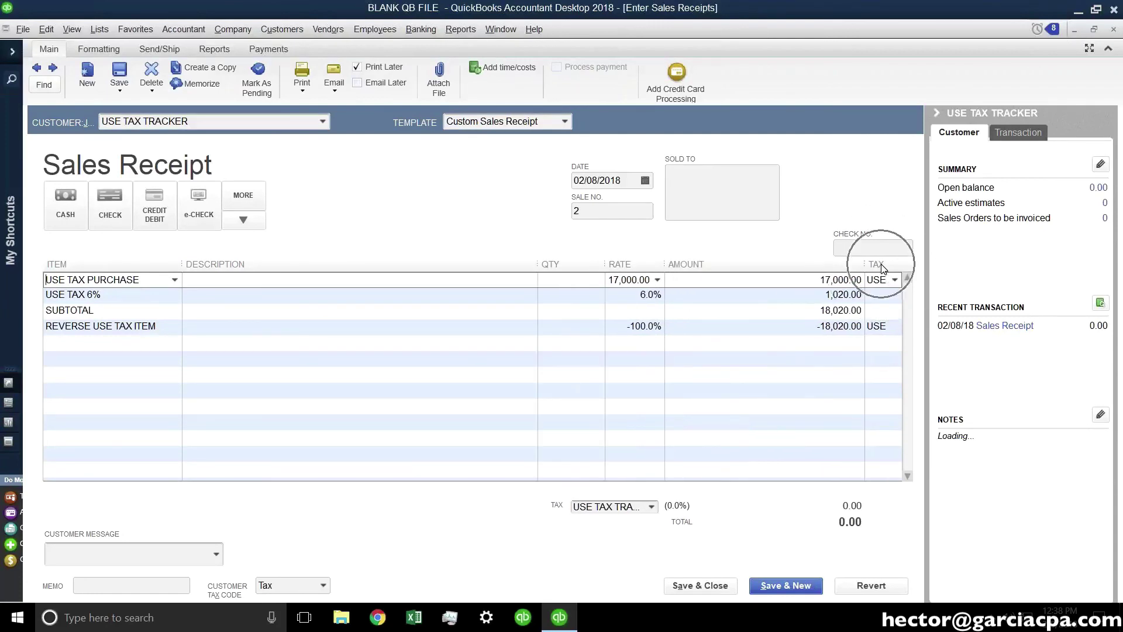
click(895, 280)
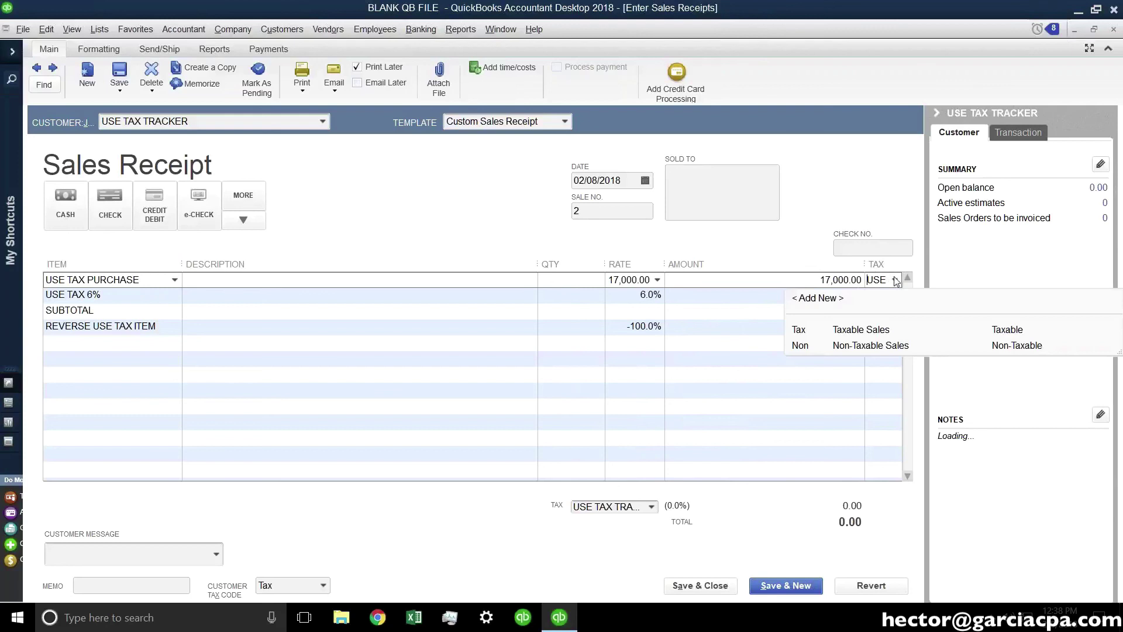
click(825, 298)
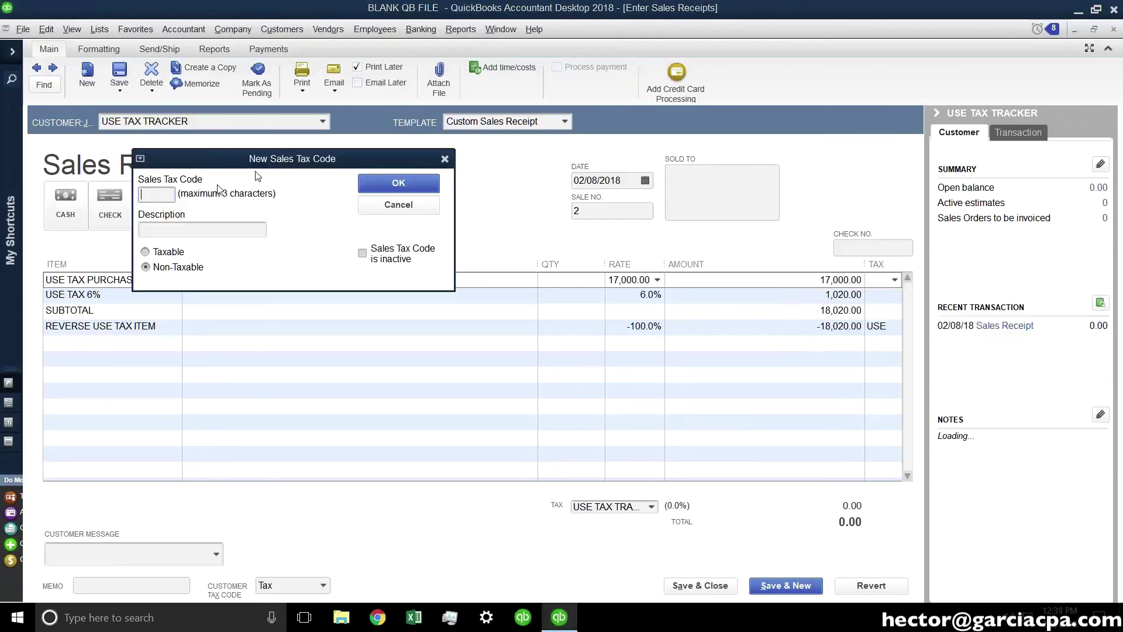
text(USE)
click(399, 204)
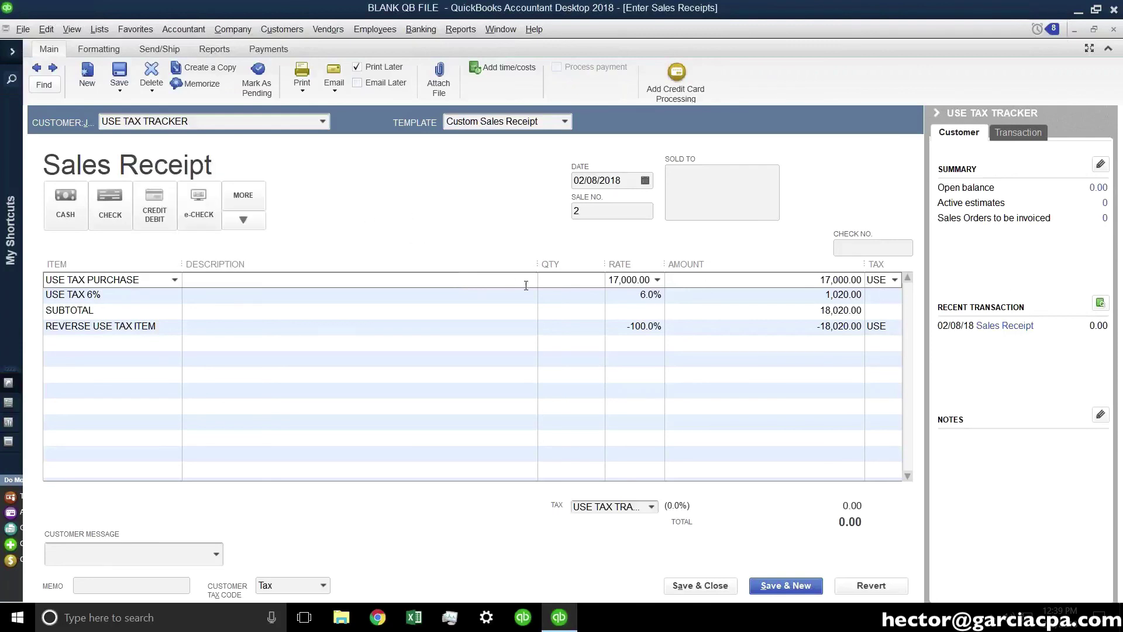
Review the USE TAX PURCHASE line's rate and the item and amount of the USE TAX 6% line below it.
drag(610, 279, 687, 280)
click(152, 296)
click(174, 295)
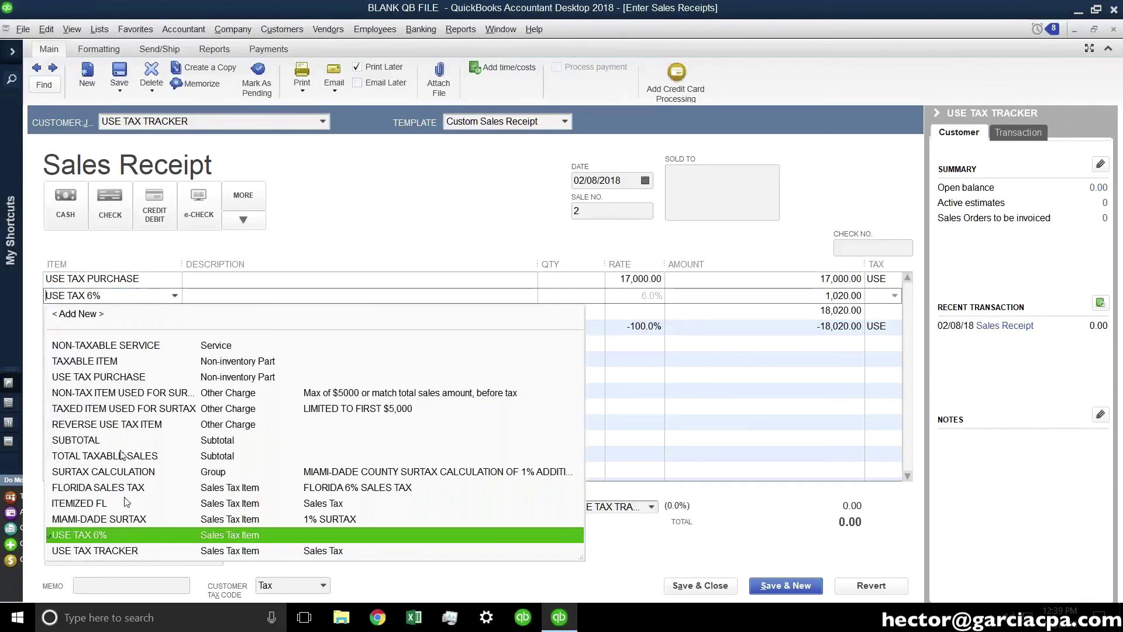
click(125, 539)
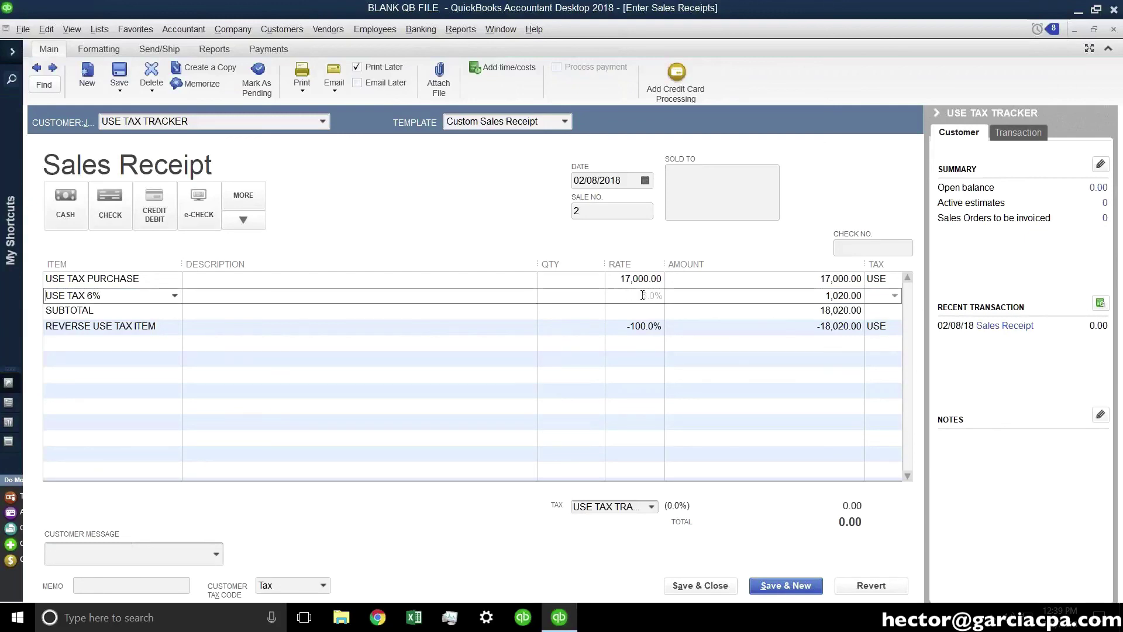
drag(825, 301, 897, 301)
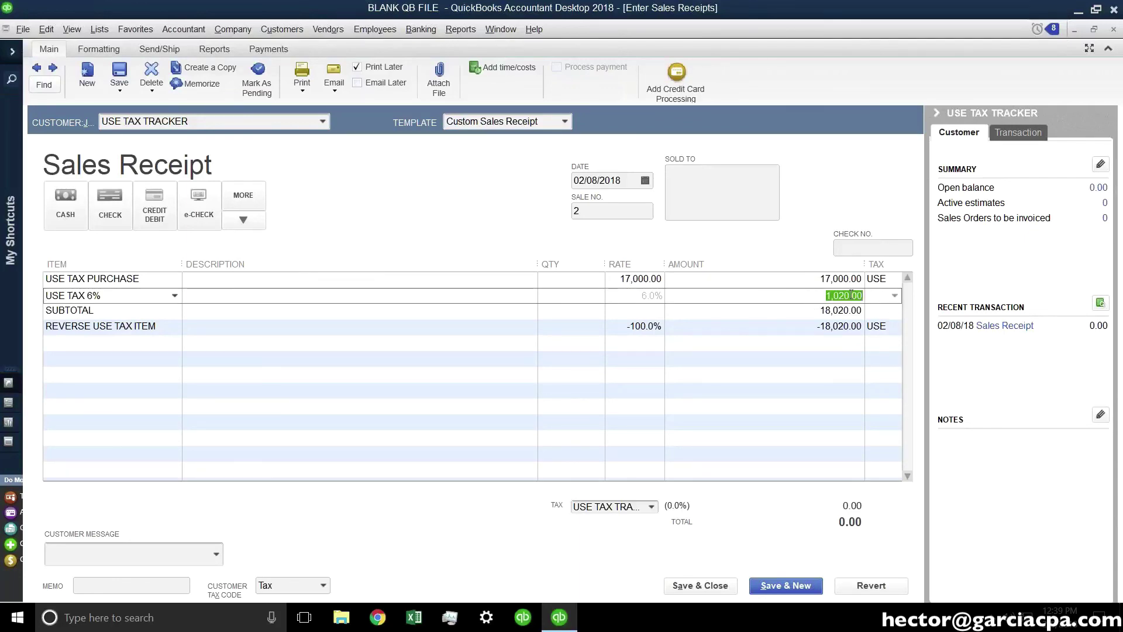
Check the item choices for the receipt's third line, keep SUBTOTAL, and look at the REVERSE USE TAX ITEM line below it.
click(174, 317)
click(175, 312)
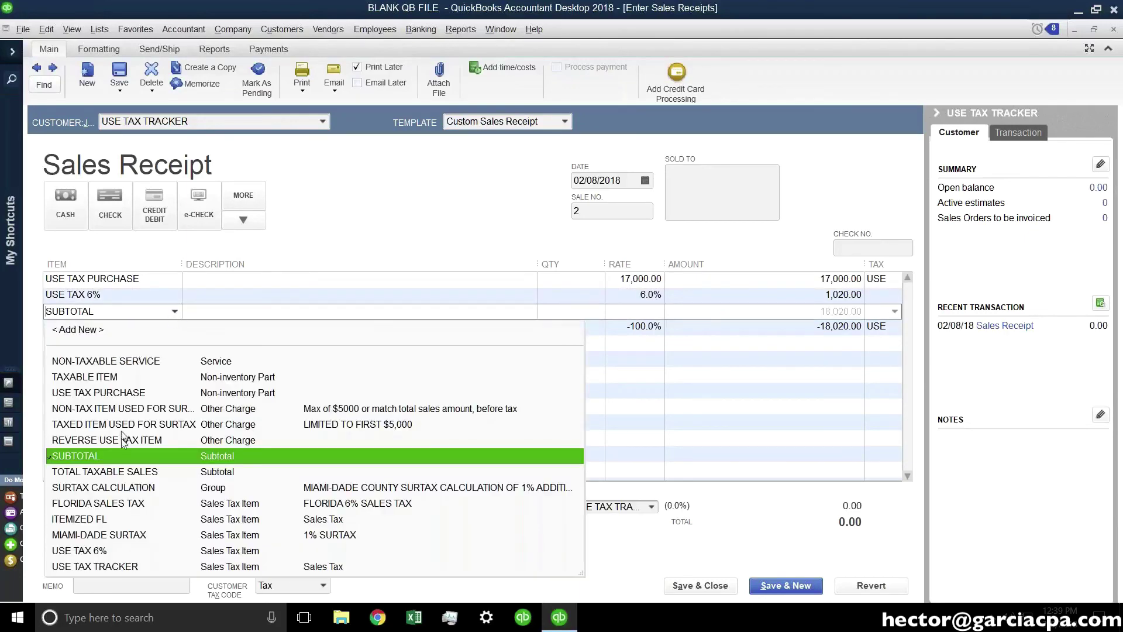
click(107, 458)
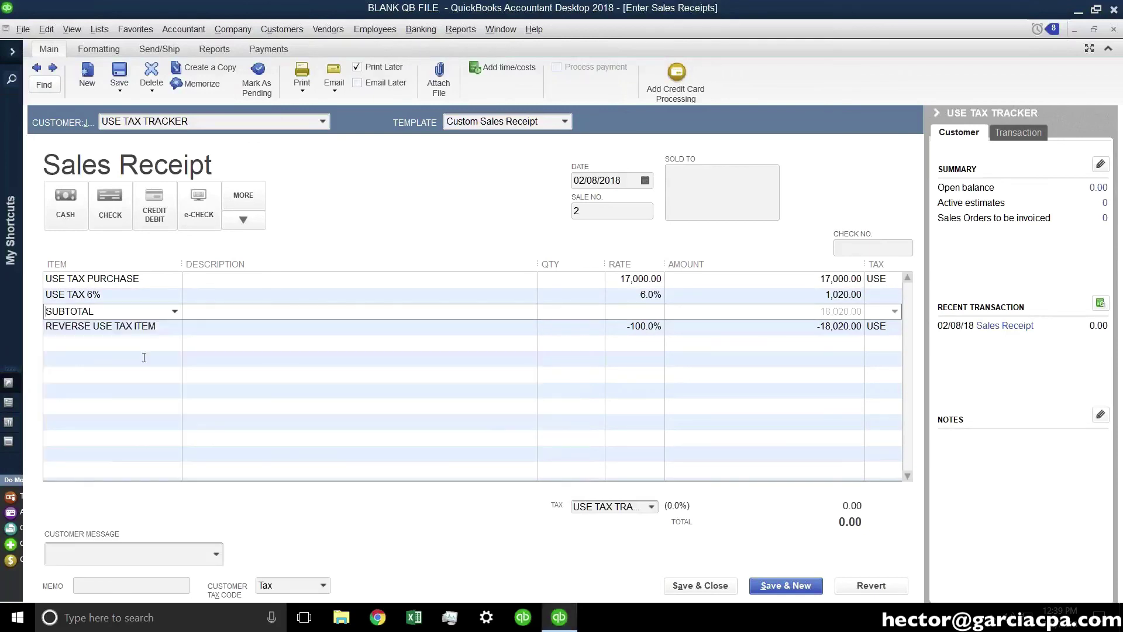
click(167, 326)
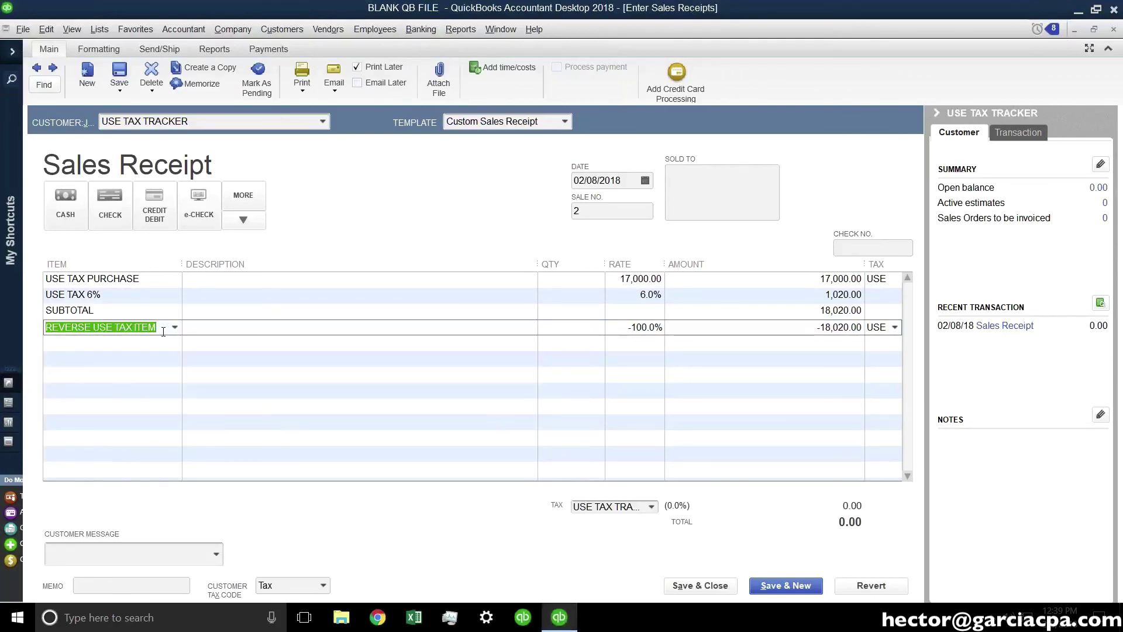
Open REVERSE USE TAX ITEM from the item list, review its name, percentage and USE TAX ON PURCHASES account, confirm it and return to the receipt.
key(ctrl+l)
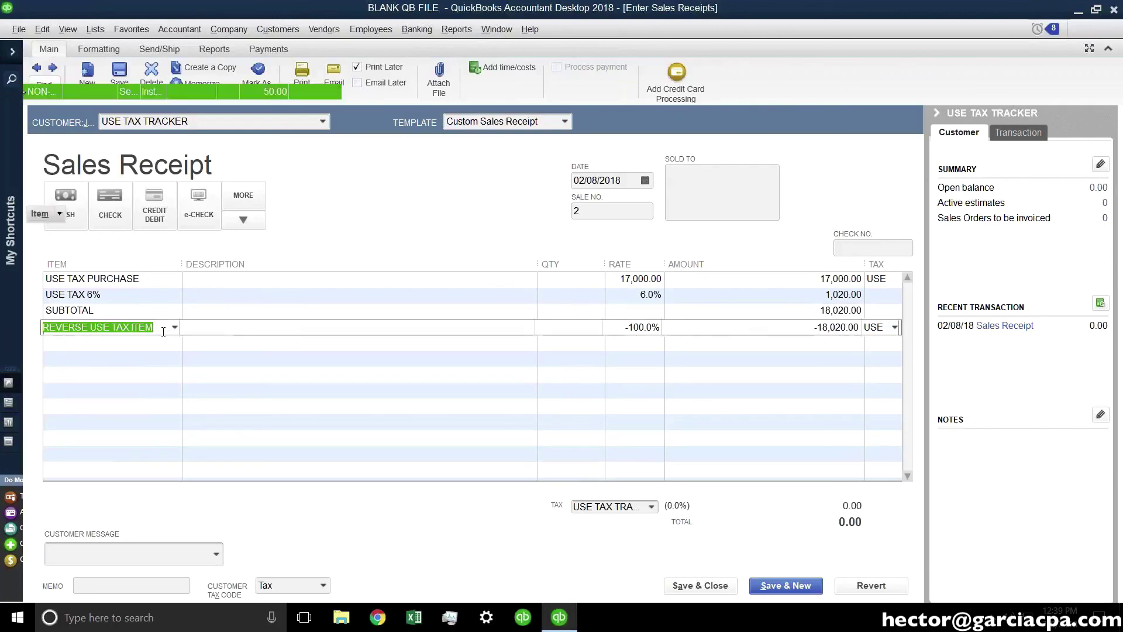
right_click(65, 171)
click(113, 224)
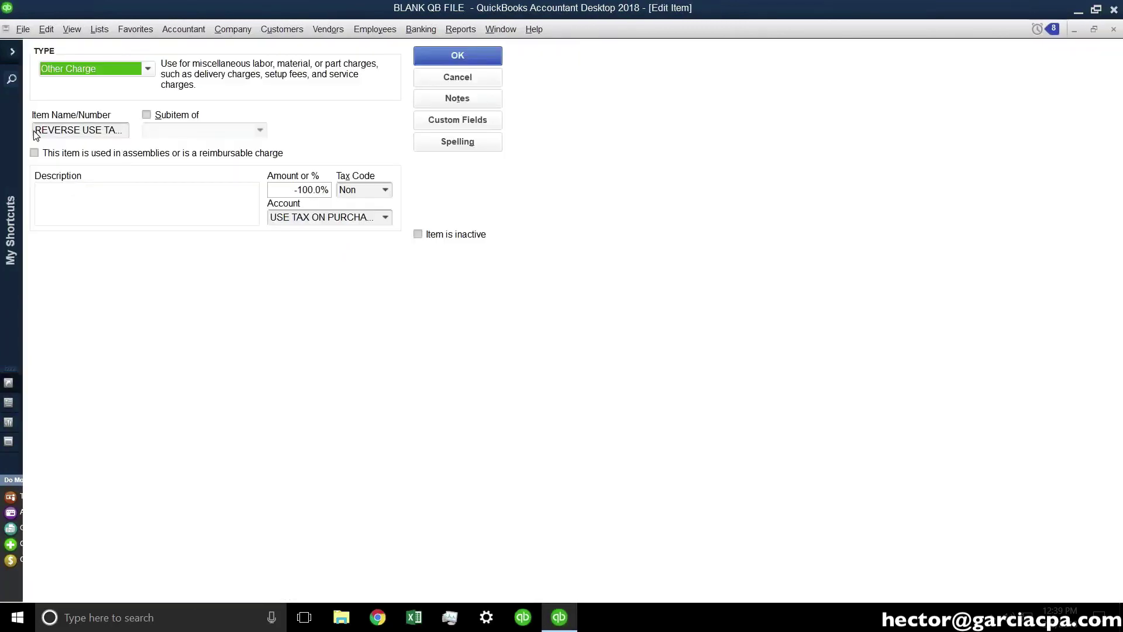
drag(37, 131, 150, 131)
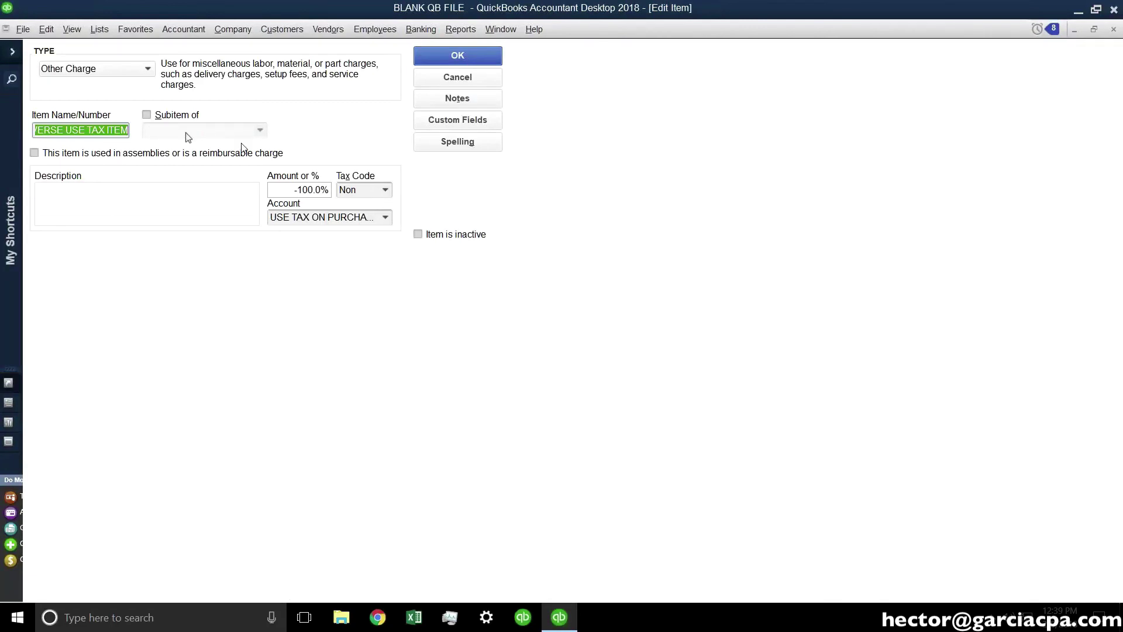
click(293, 191)
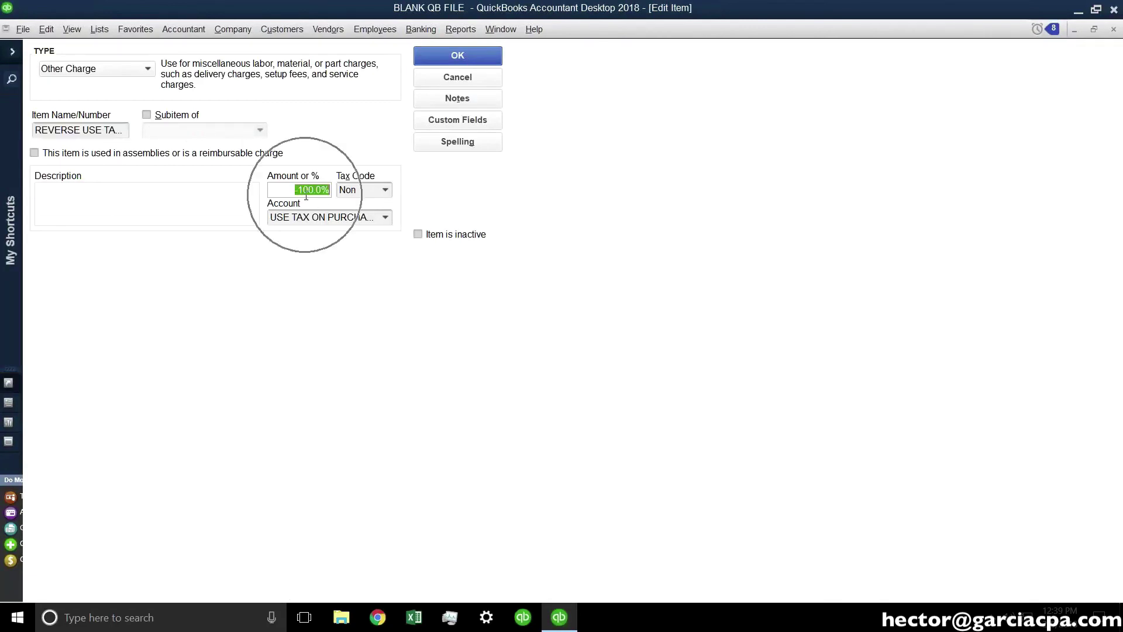
click(385, 220)
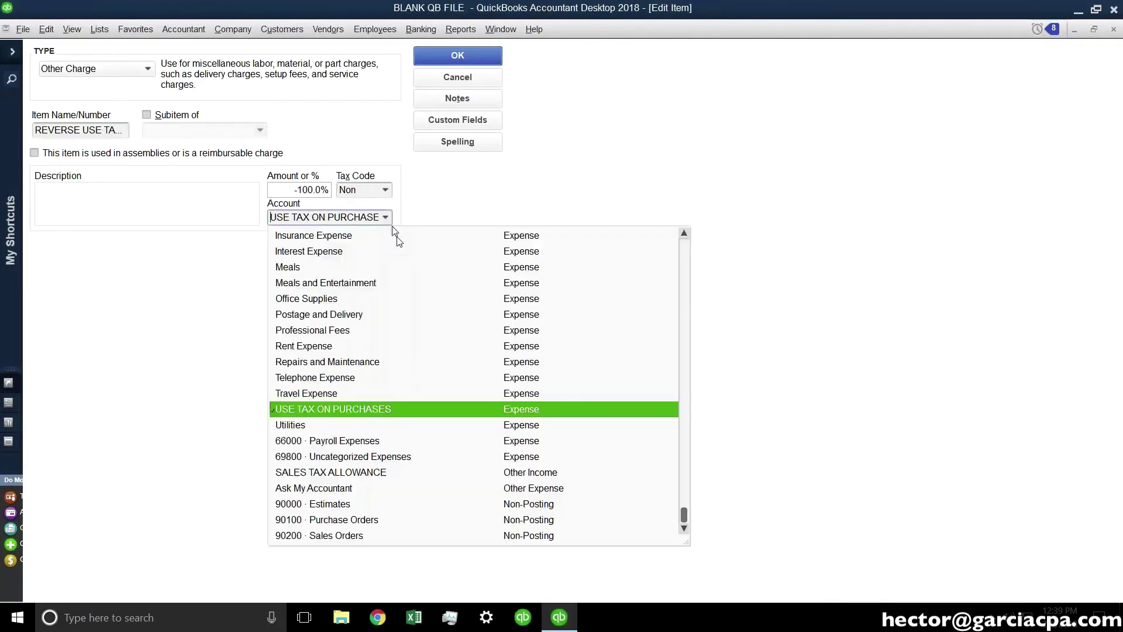
click(349, 406)
click(458, 57)
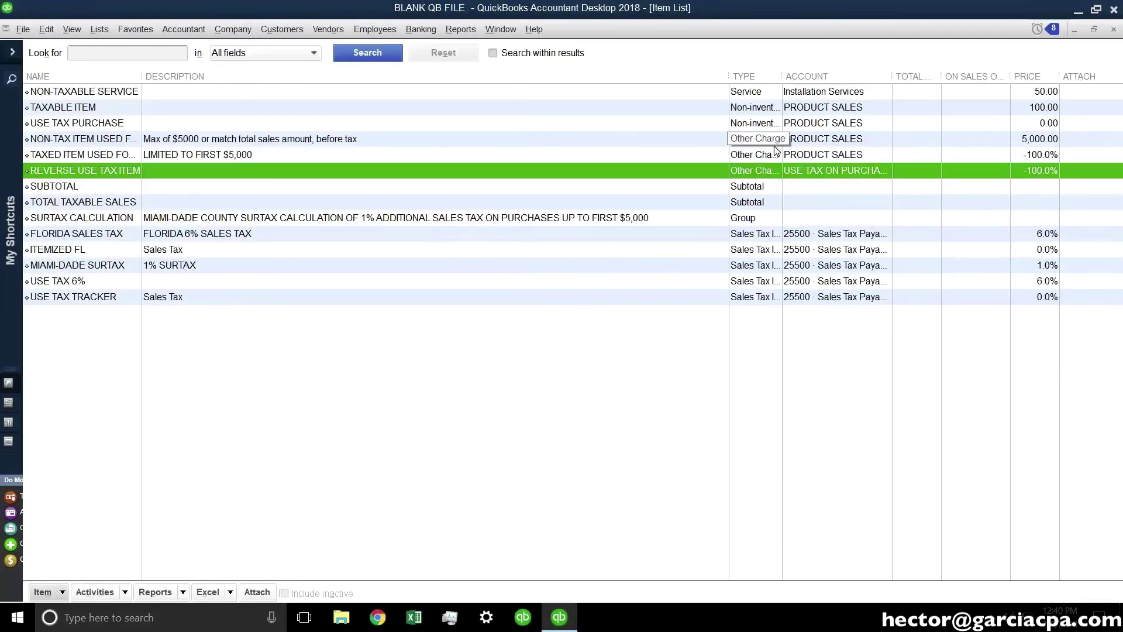
key(Escape)
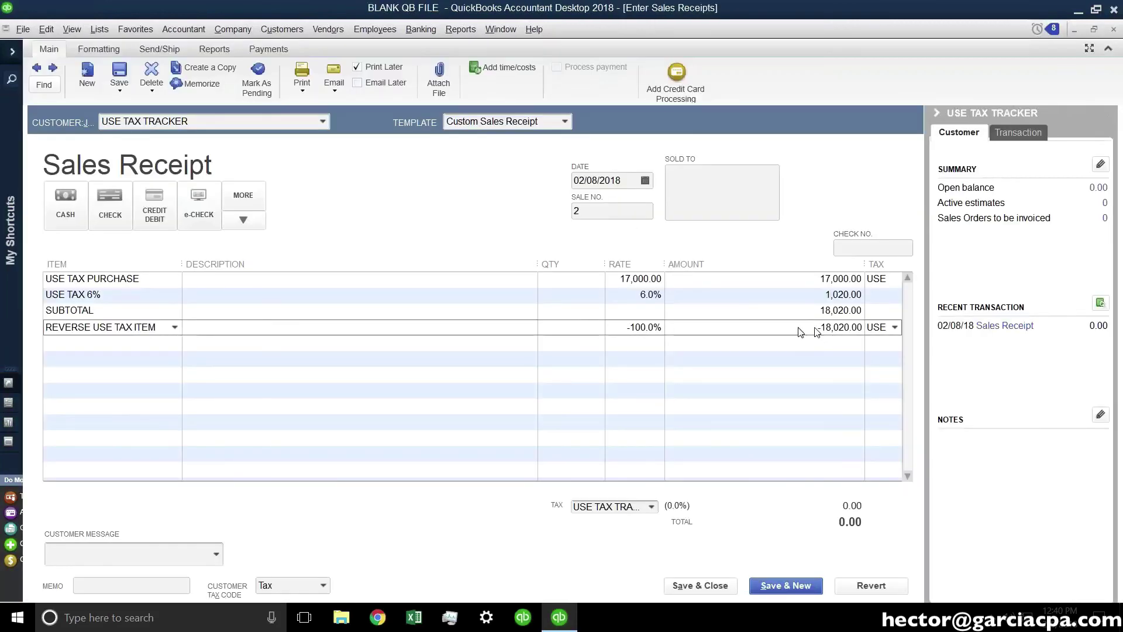
Check the amounts of the reverse and USE TAX 6% lines, and save and close the sales receipt and the Alaska Farms bill.
click(834, 328)
click(833, 297)
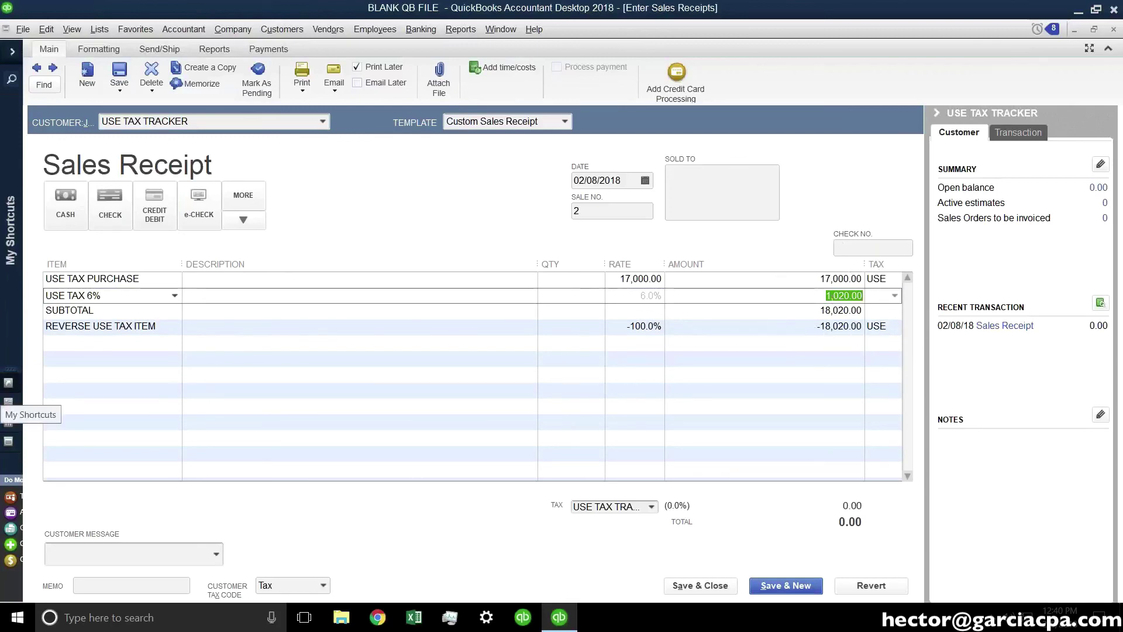
click(718, 586)
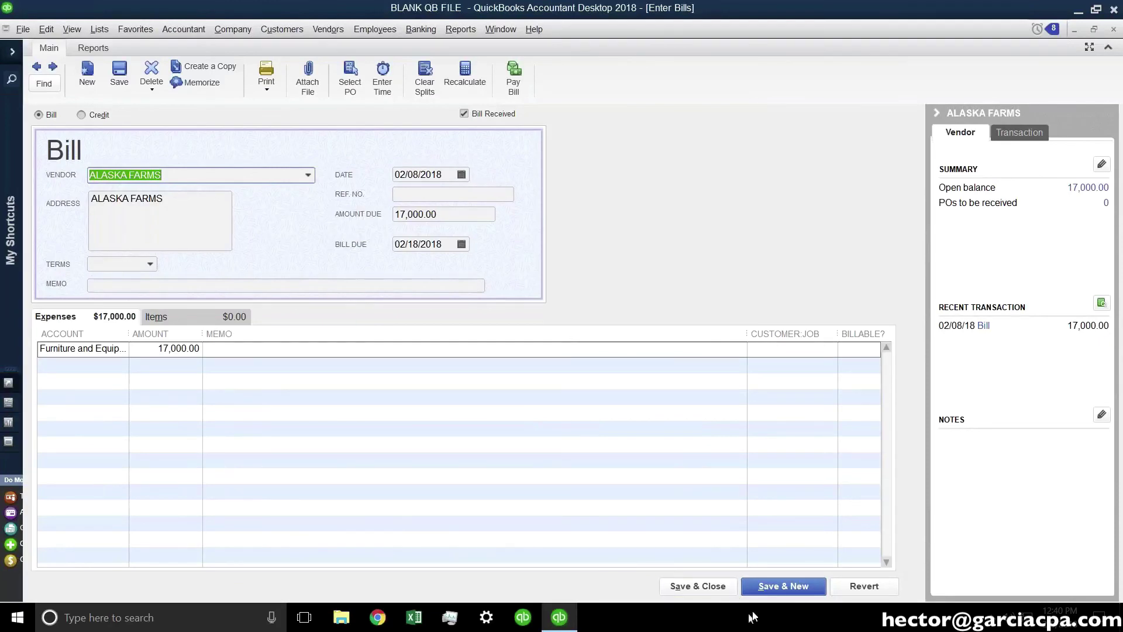
click(713, 588)
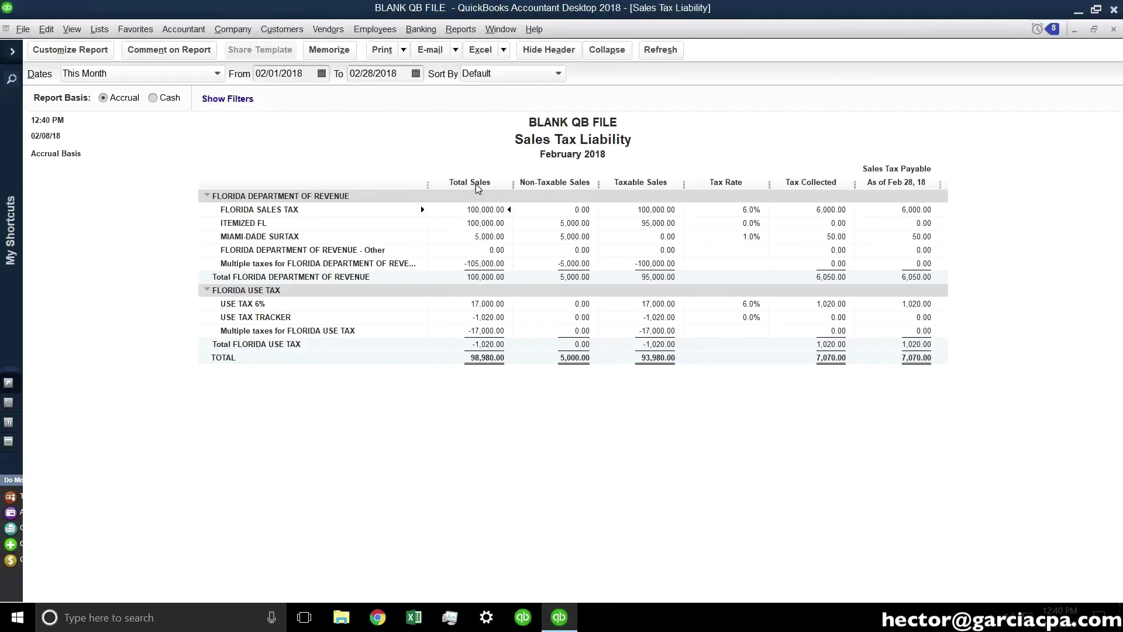
Check the tax collected for the Florida Department of Revenue total and USE TAX 6% in this month's Sales Tax Liability report.
click(836, 279)
click(837, 305)
double_click(837, 306)
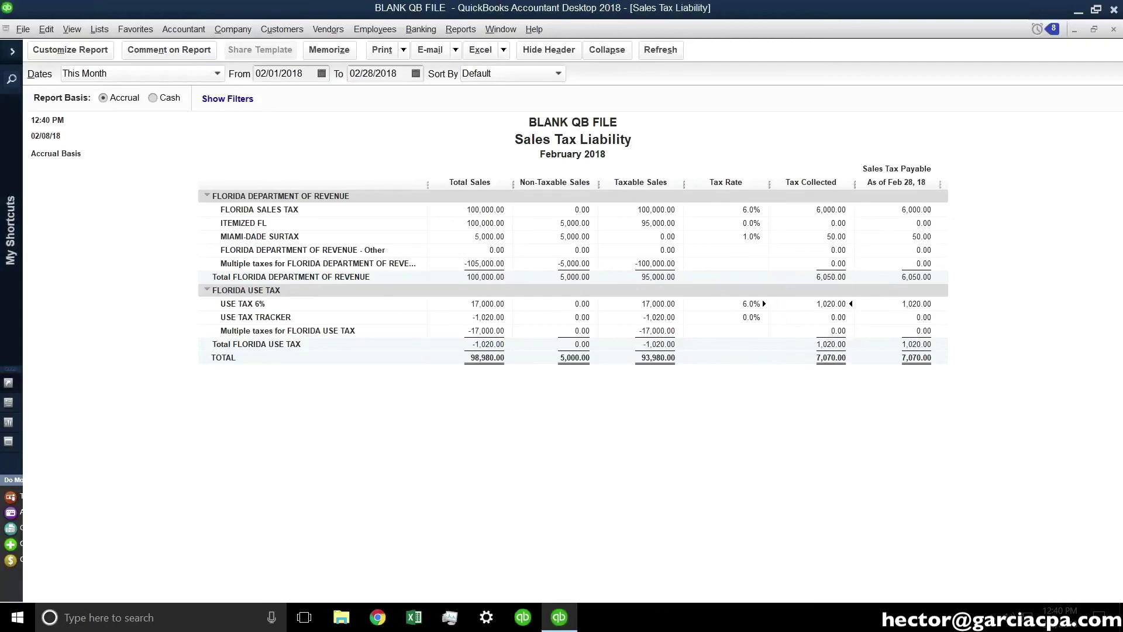